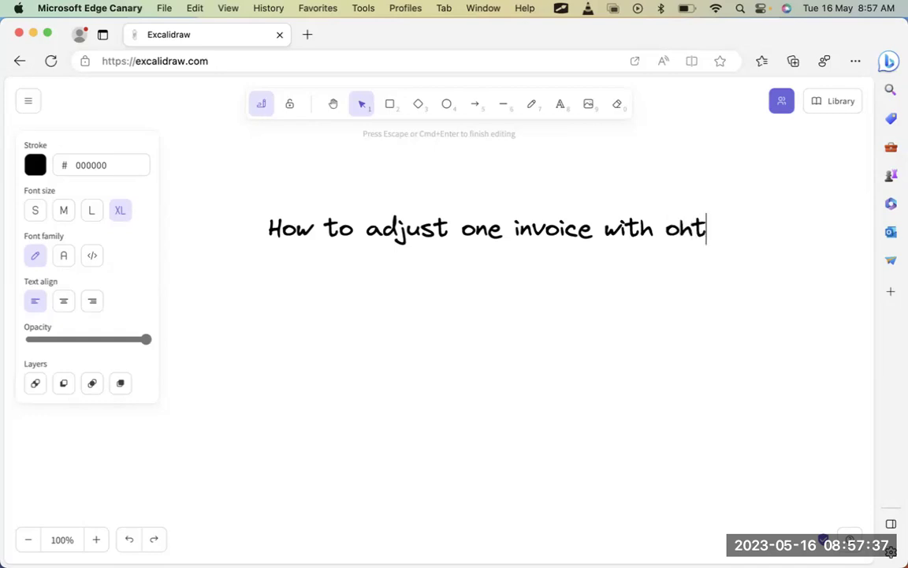
Finish the two-line title 'How to adjust one invoice with other invoice return or credit note.'
key("BackSpace")
key("BackSpace")
key("BackSpace")
type("ther invoice re")
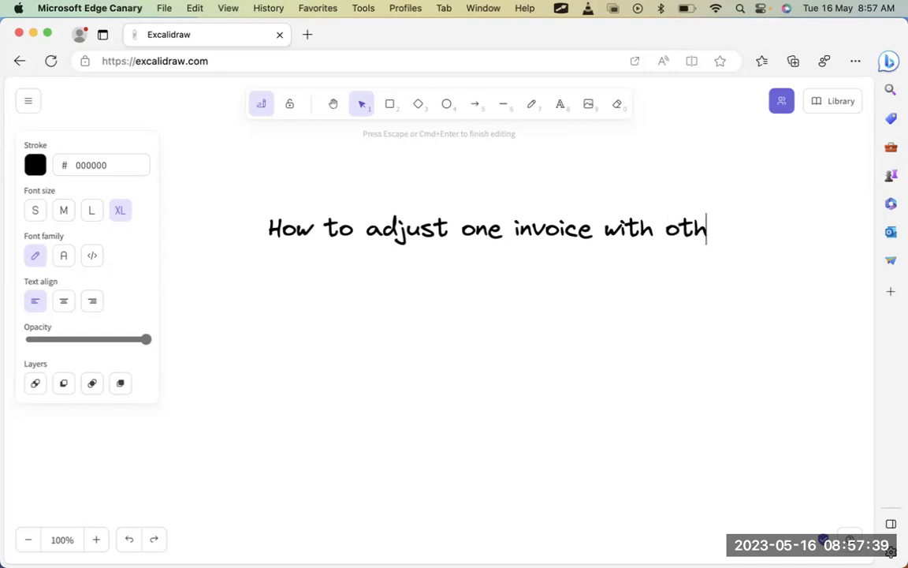
key("BackSpace")
key("BackSpace")
key("BackSpace")
key("Return")
type("return ")
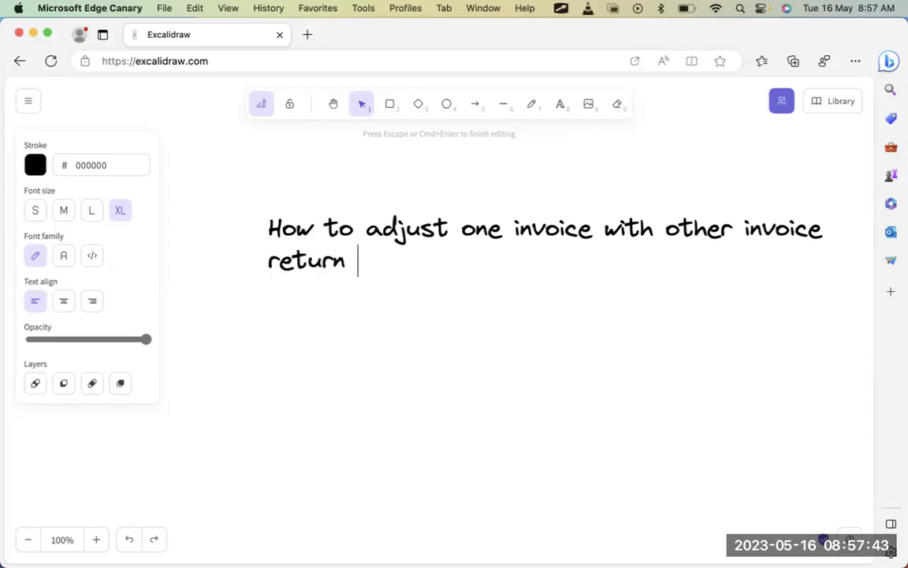
type("or credit note.")
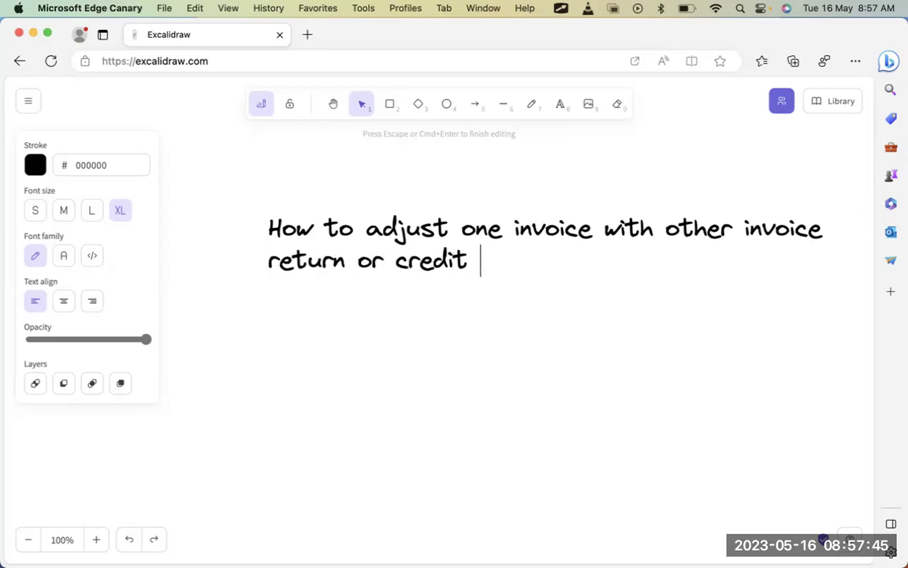
After a blank line, add '1- Sales invoice 1000' and '2- Payment 1000'
key("Return")
key("Return")
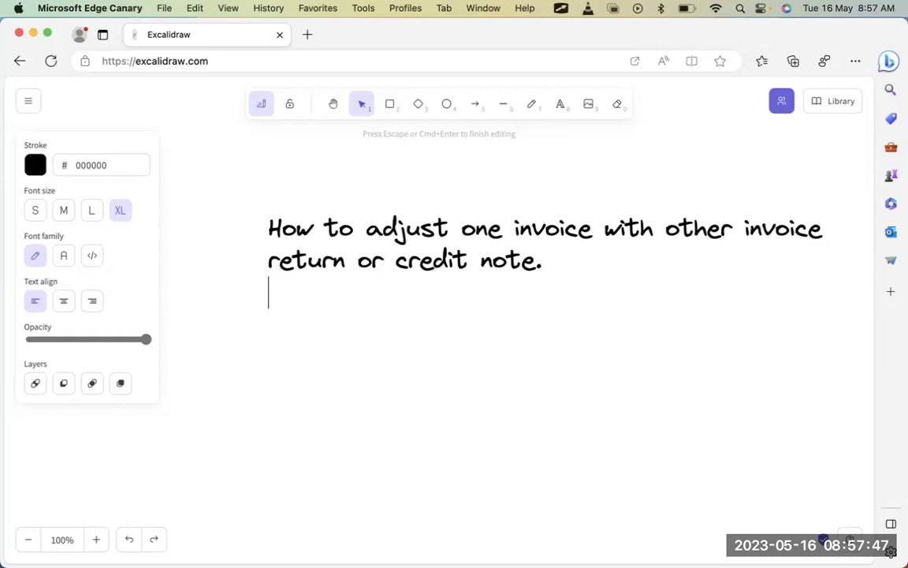
type("1- Sales ")
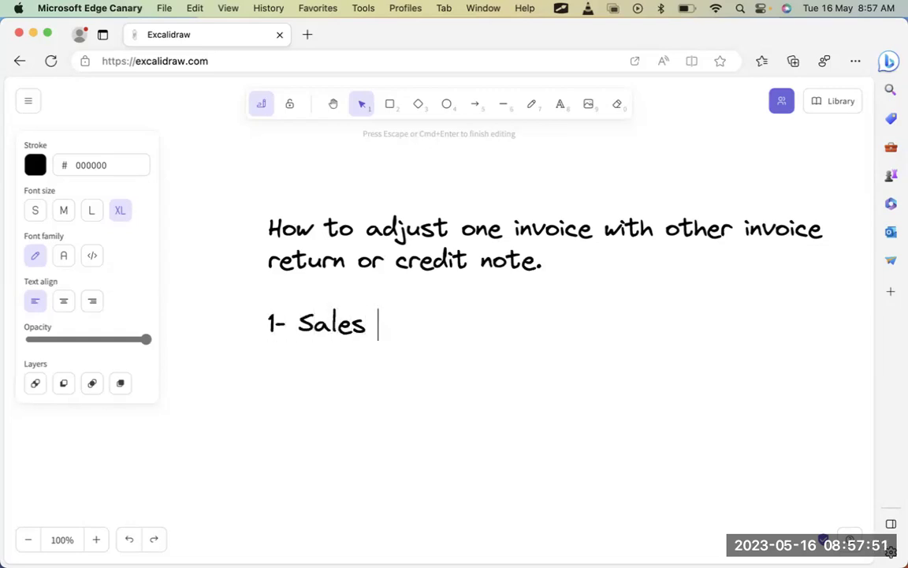
type("invoice ")
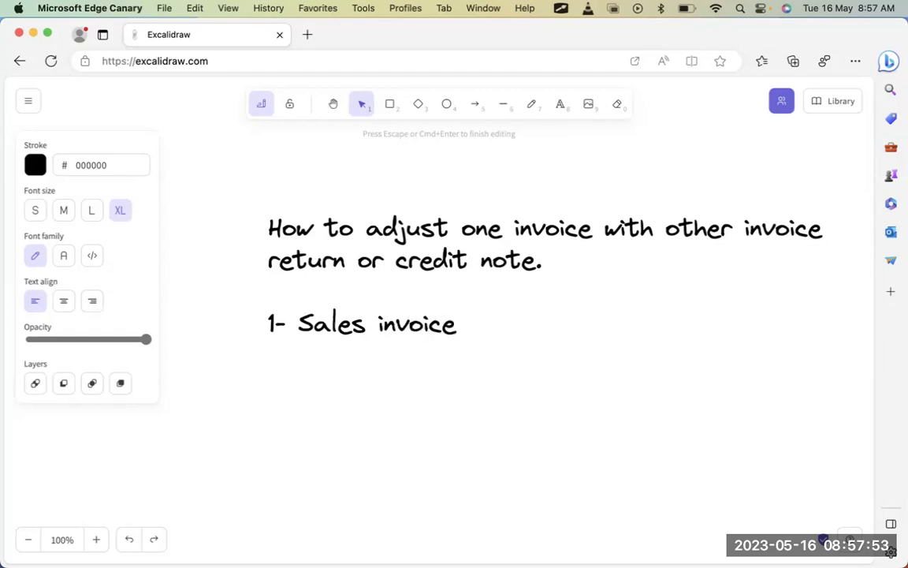
type("1000")
key("Return")
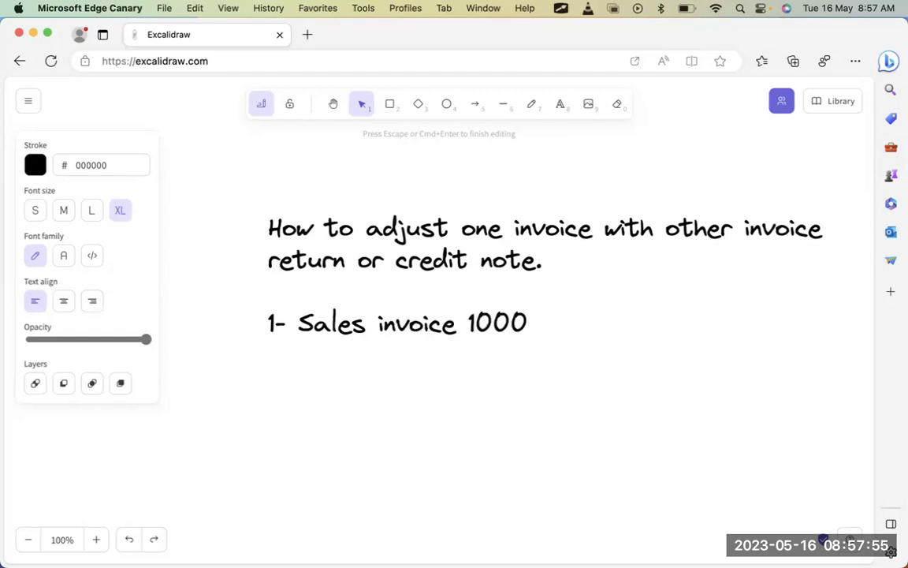
type("20")
key("BackSpace")
type("- Payment ")
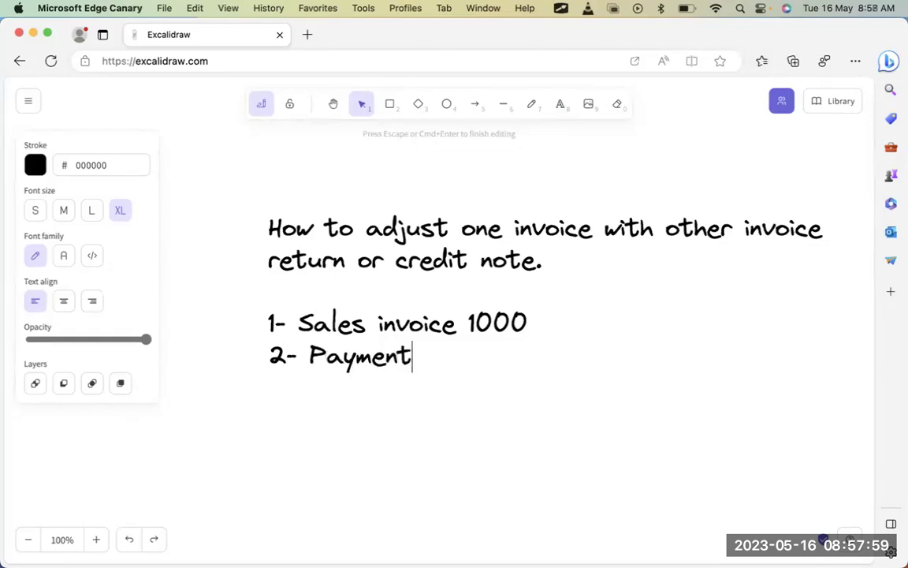
type("1000")
key("Return")
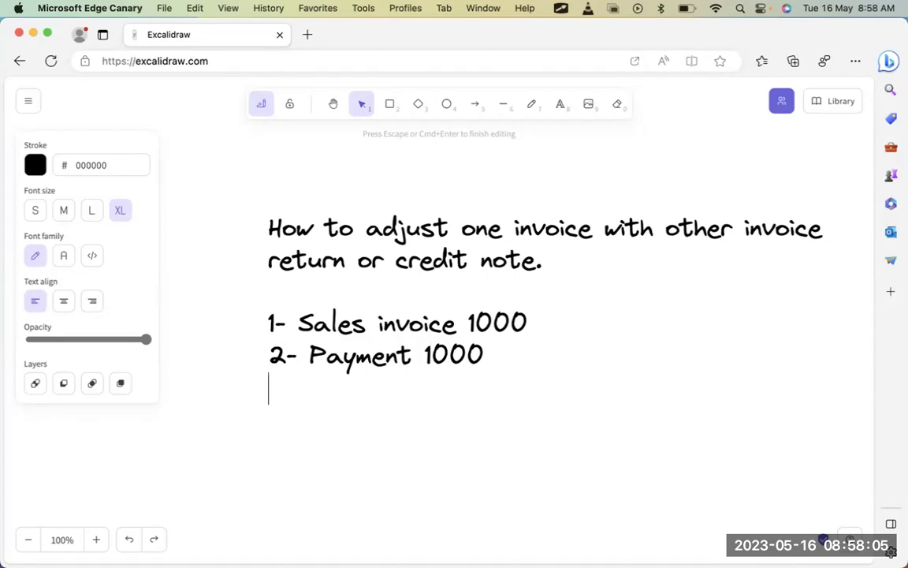
Add step '3- Returns 1000' and start step '4- Sales invoice'
type("3- Retu")
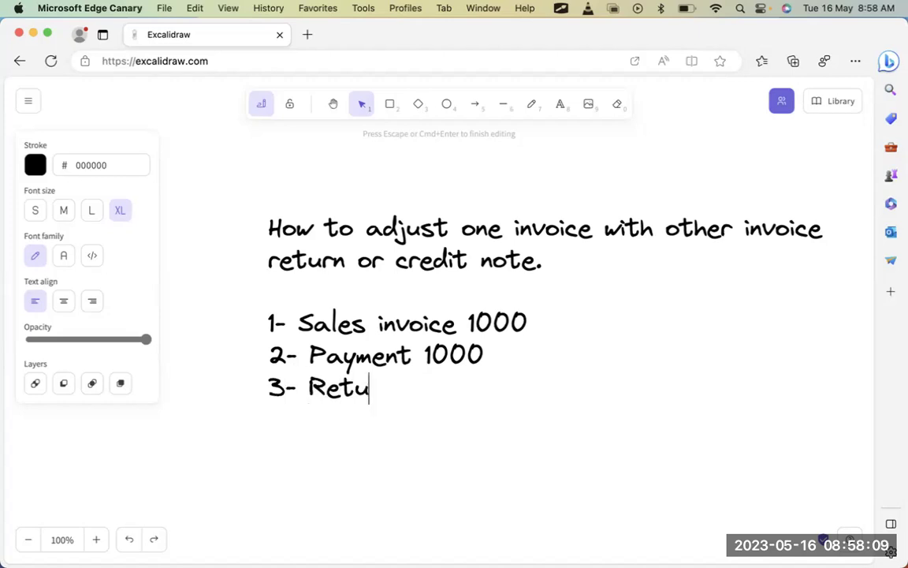
type("rns 1000")
key("Return")
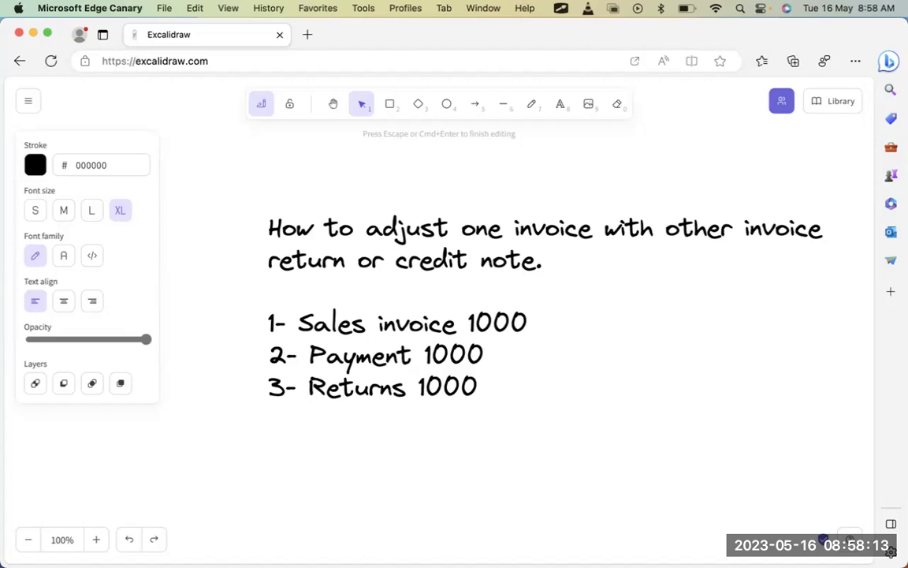
type("4- Sa")
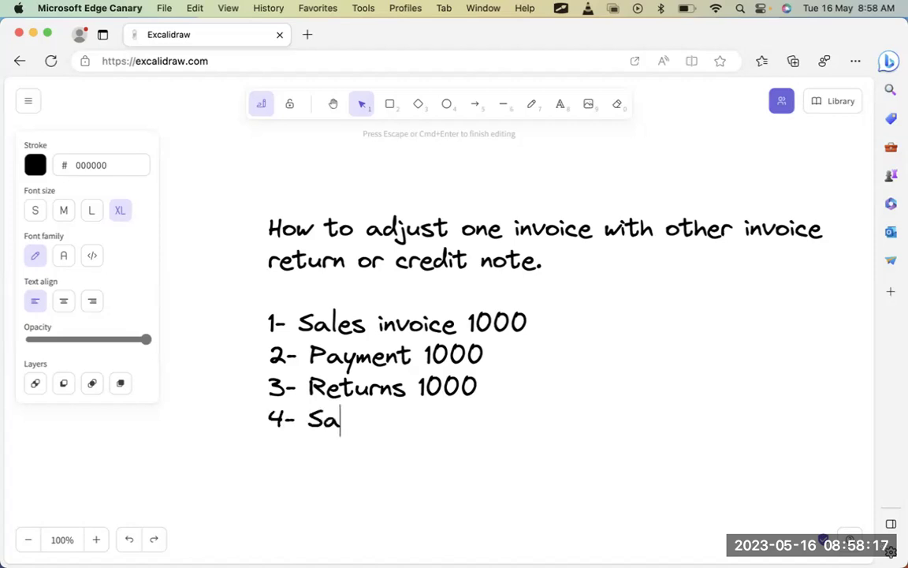
type("les in")
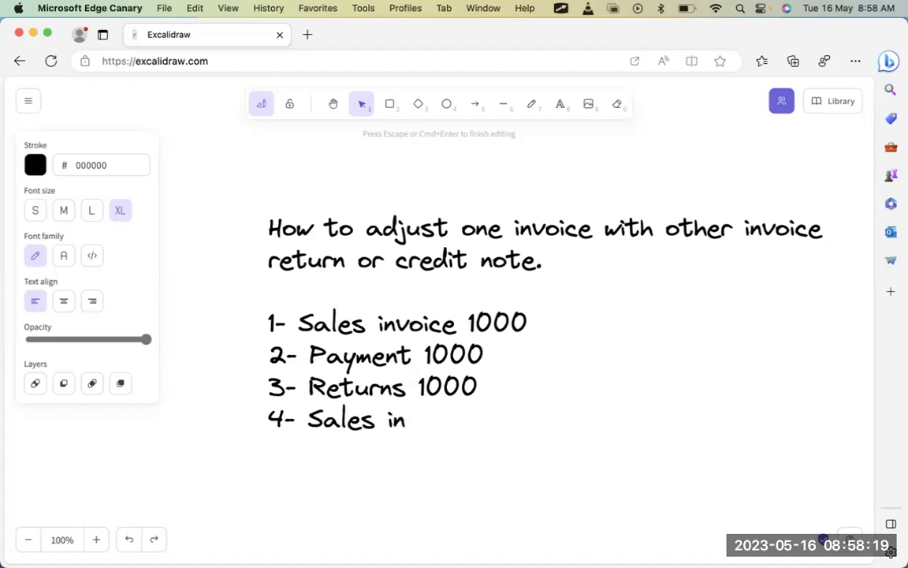
type("voice ")
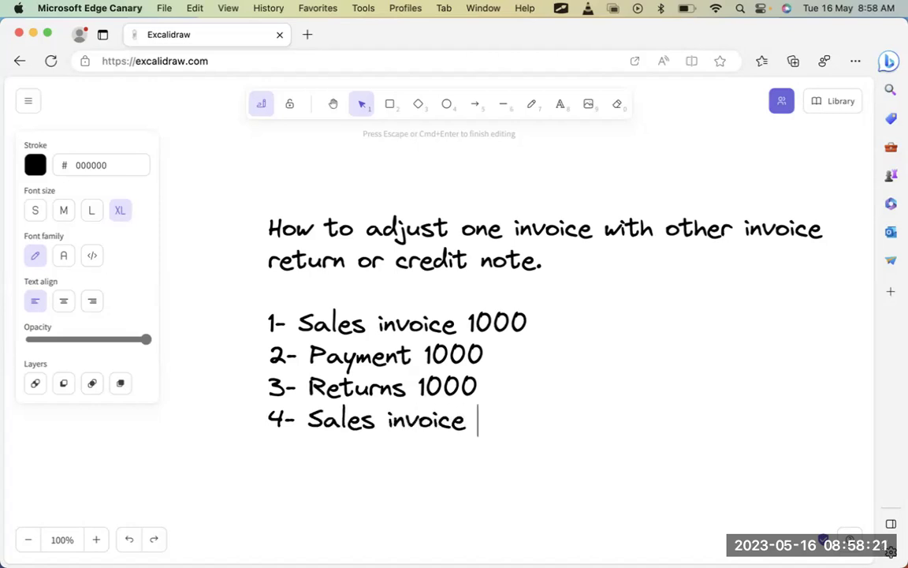
type("500")
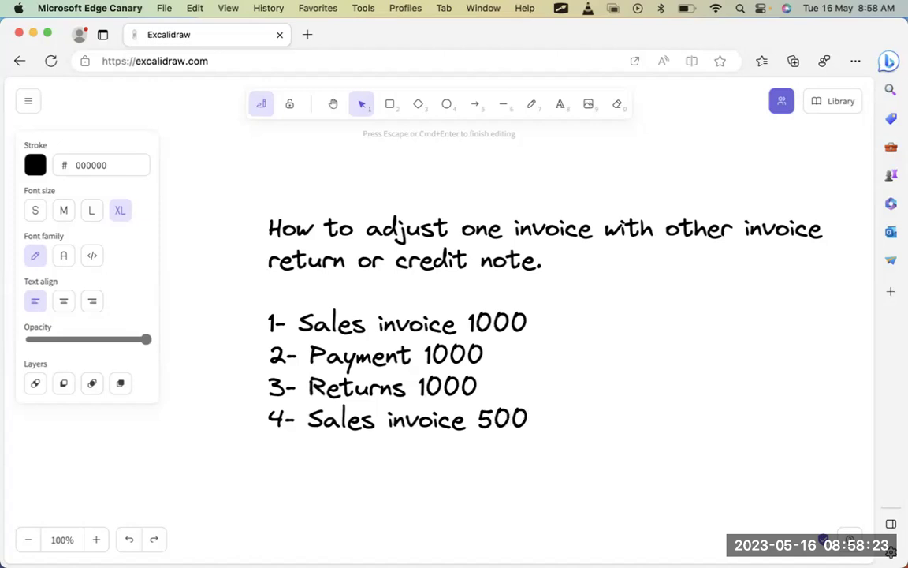
key("BackSpace")
key("BackSpace")
key("BackSpace")
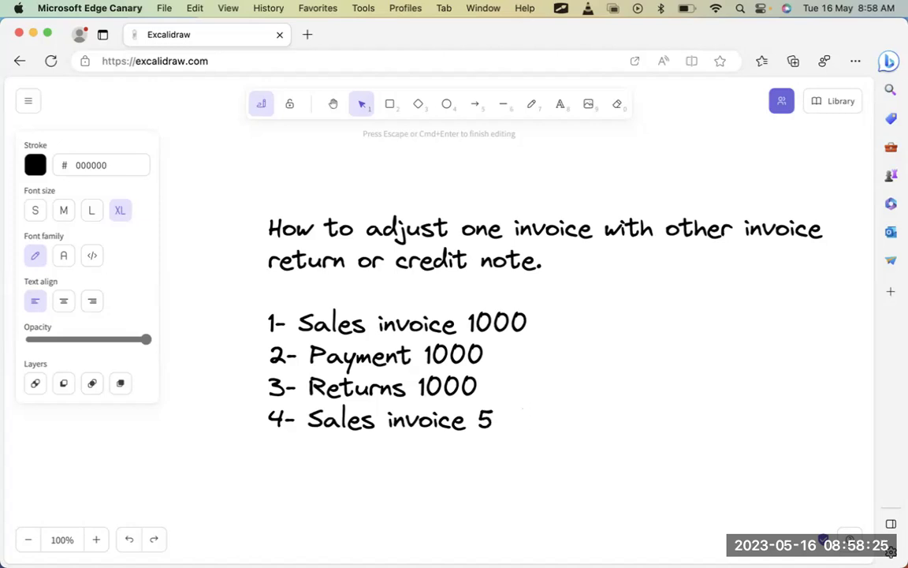
Set step 4 to 400, add '5- Adjust second invoice with first.', and return to ERPNext
type("400 ")
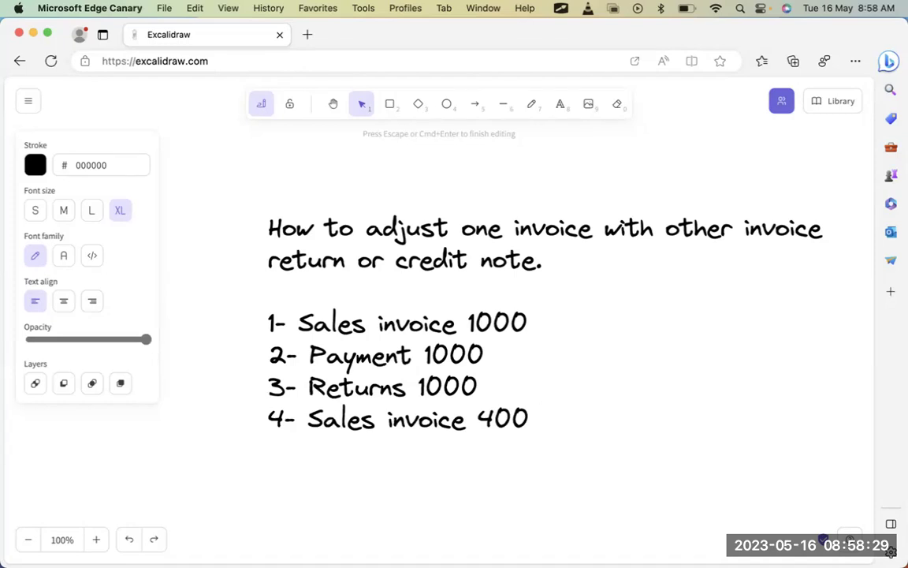
type("5- Adjust")
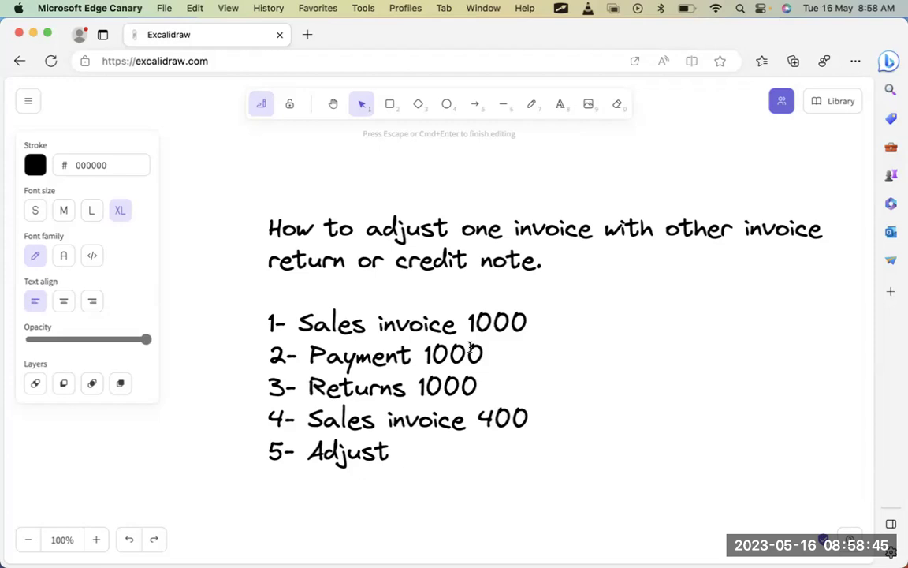
type("fir")
key("BackSpace")
key("BackSpace")
key("BackSpace")
type("second invoice ")
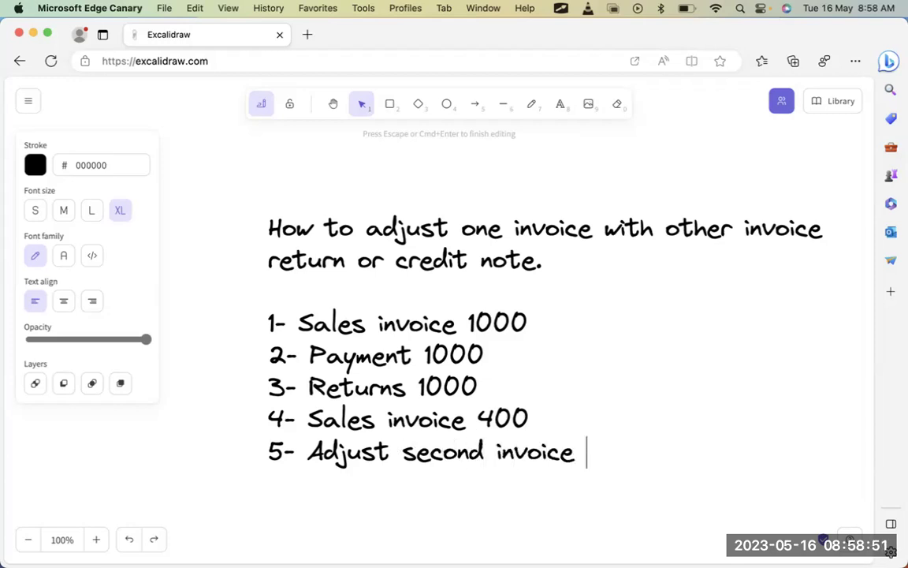
type("with firsyt")
key("BackSpace")
key("BackSpace")
type("t.")
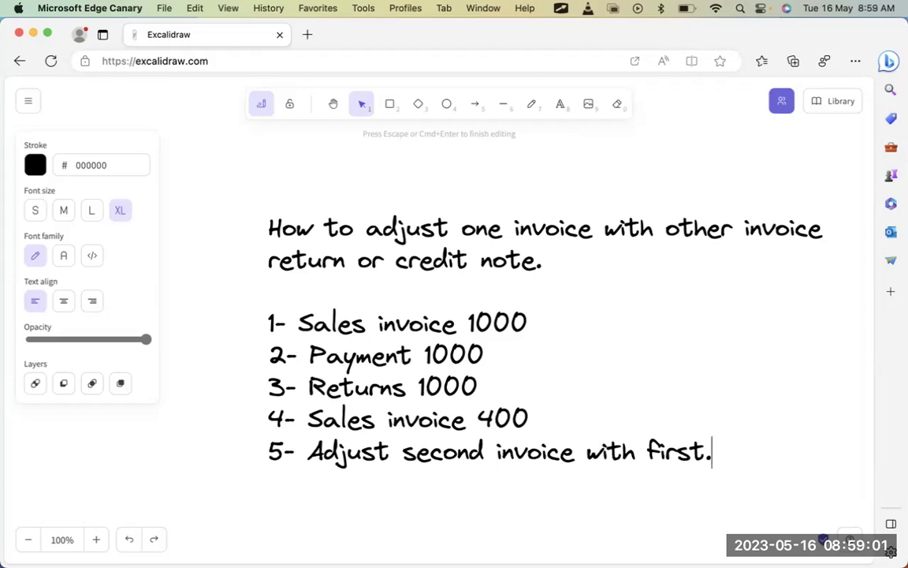
key("super+Tab")
key("super+Tab")
key("super+Tab")
key("super+Tab")
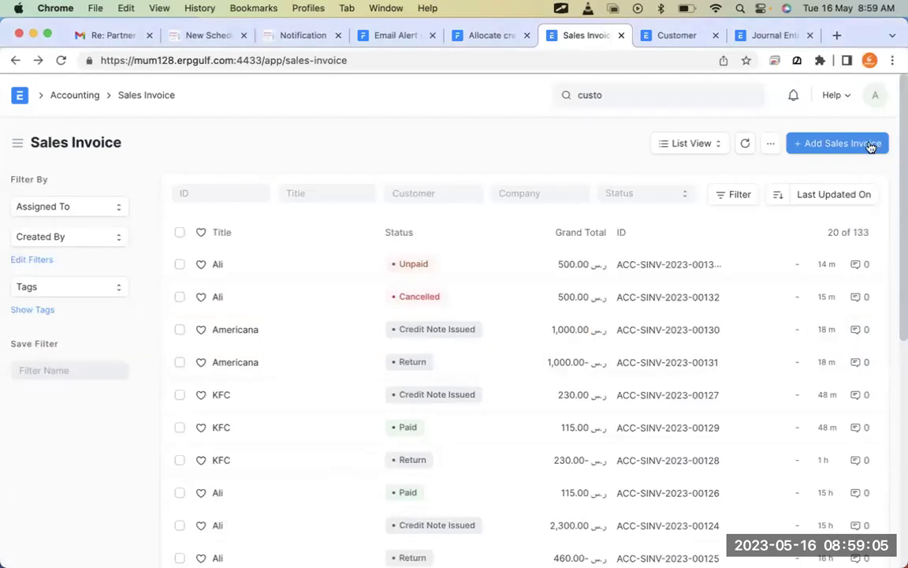
Start a new sales invoice for customer Turkish Restaurant
left_click(871, 146)
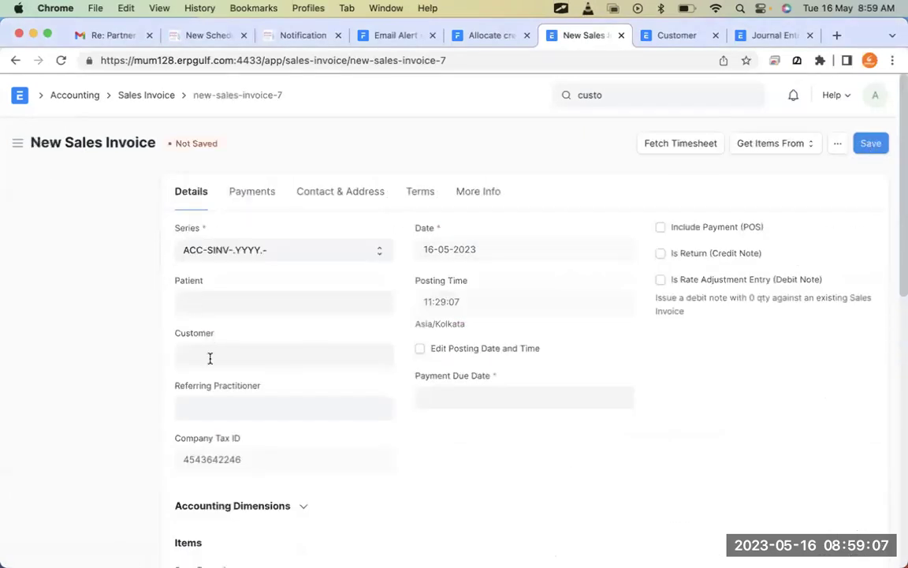
left_click(223, 356)
type("Tur")
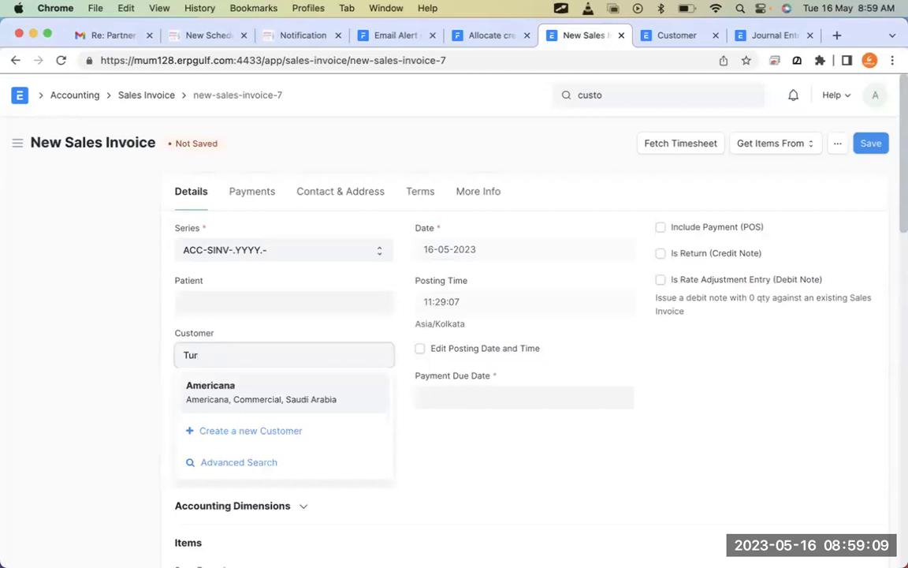
left_click(231, 390)
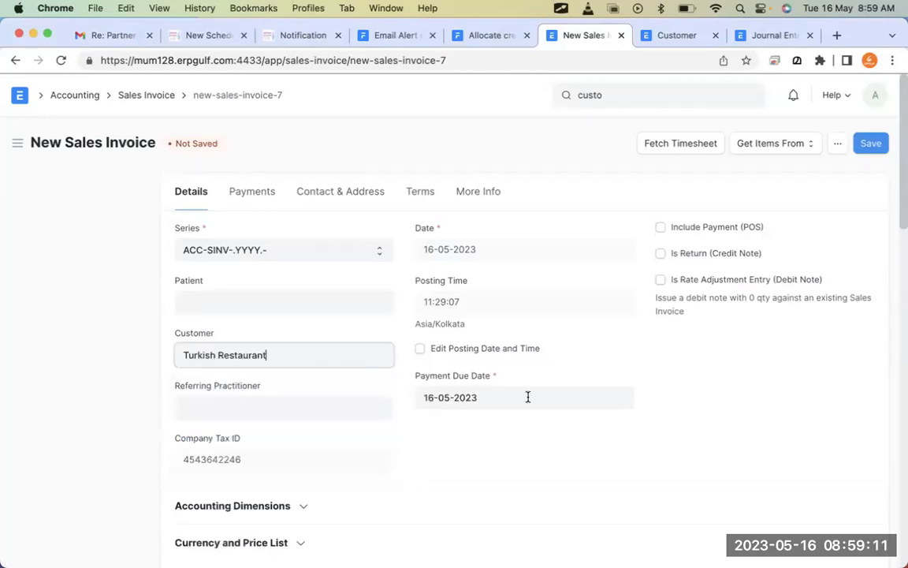
Add a Bread item line with quantity 500
scroll(528, 398, "down", 5)
scroll(527, 400, "down", 1)
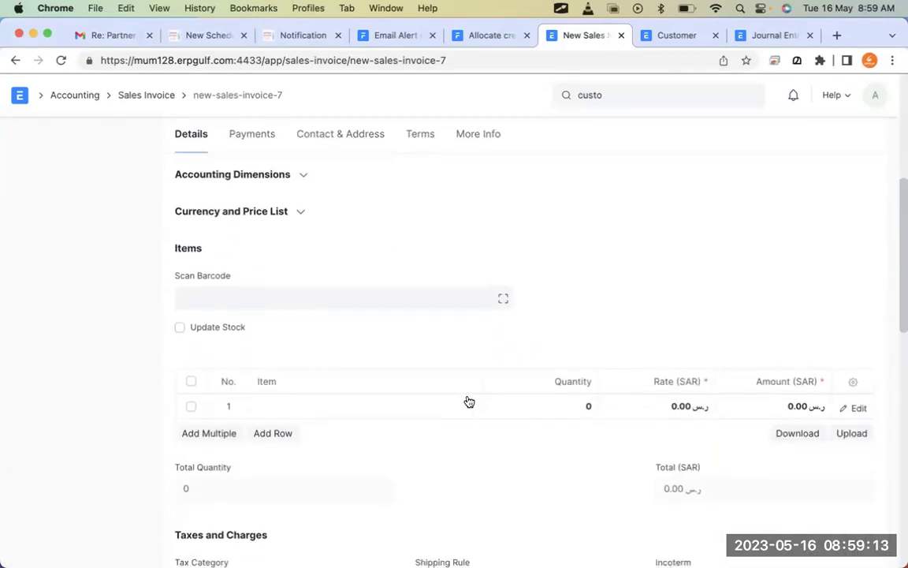
left_click(414, 406)
type("Bre")
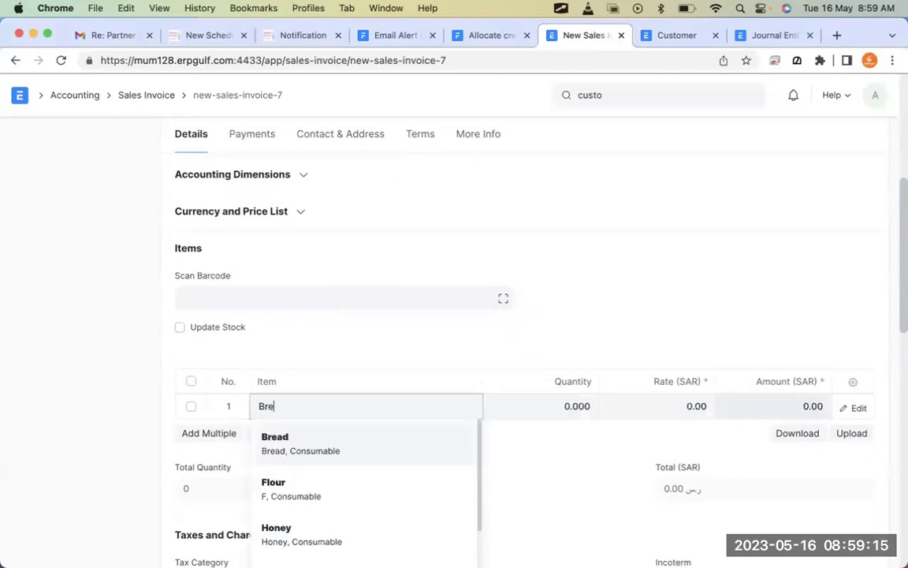
left_click(416, 443)
left_click(524, 411)
type("500")
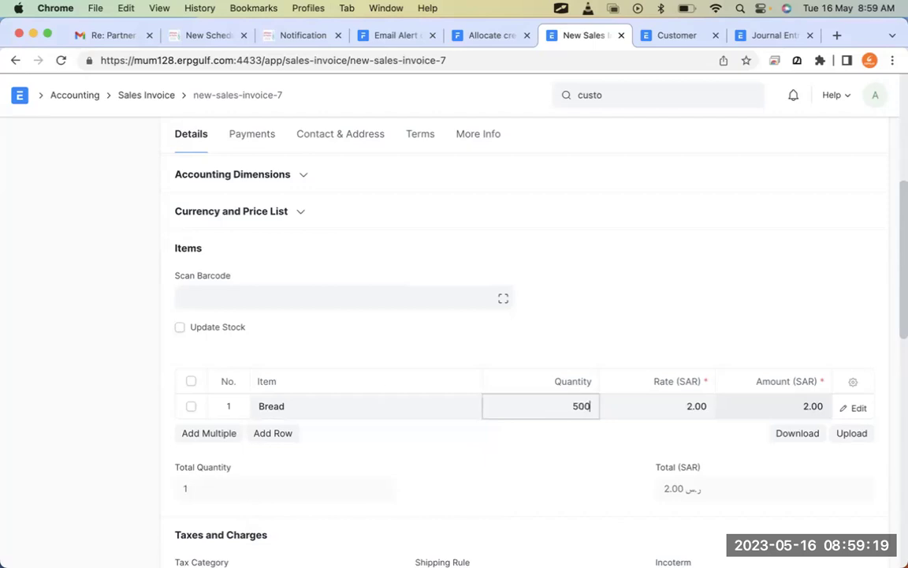
key("Tab")
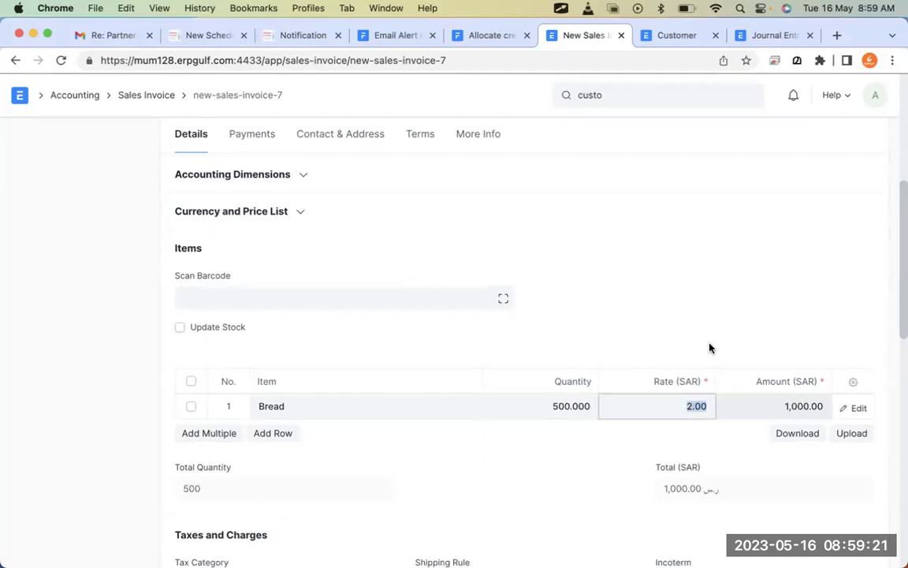
Delete the VAT 15% row from the Sales Taxes and Charges table
scroll(710, 348, "down", 5)
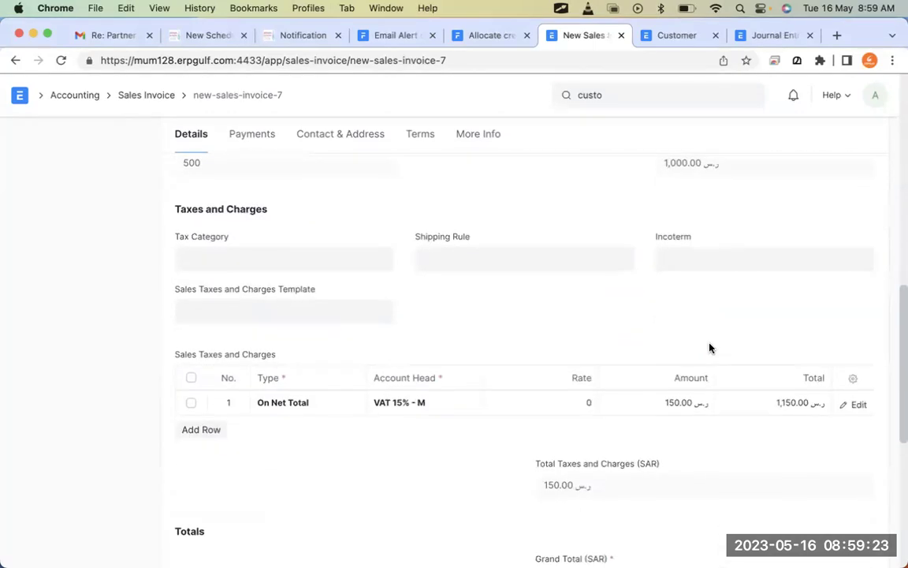
left_click(191, 403)
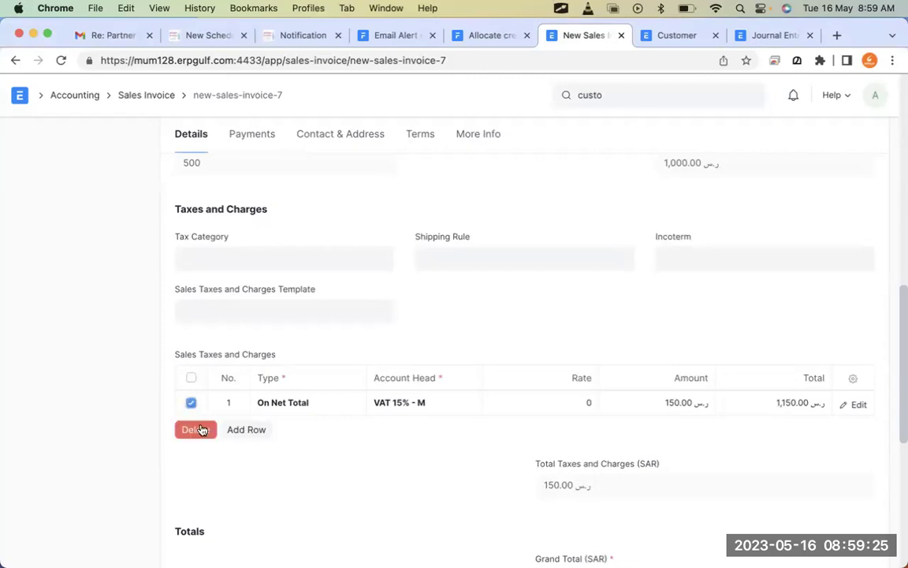
left_click(198, 430)
scroll(200, 430, "up", 10)
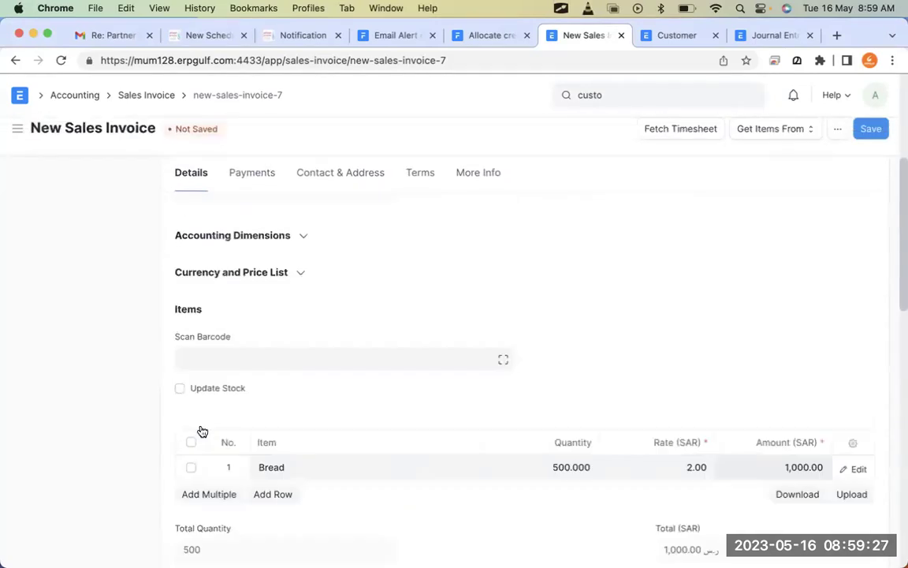
scroll(201, 430, "down", 5)
scroll(200, 429, "up", 5)
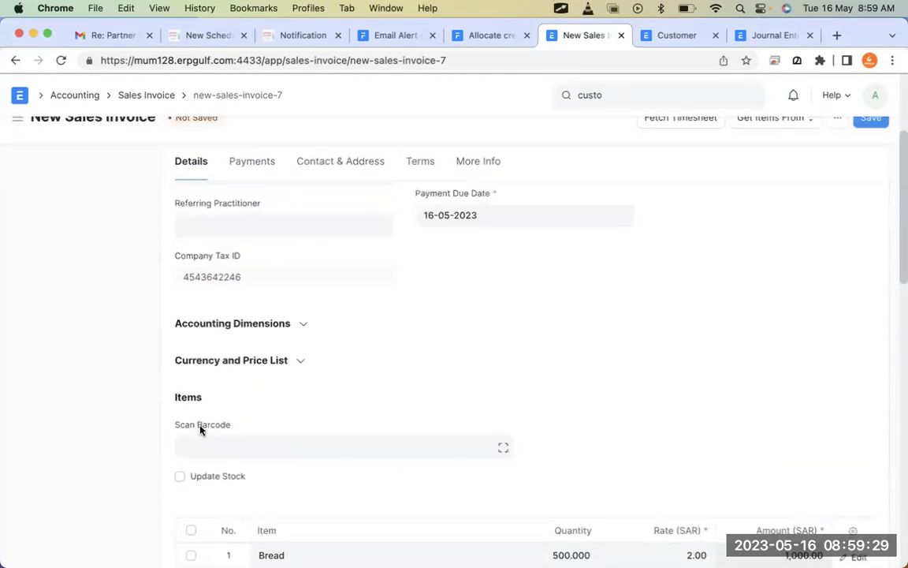
Save and submit the Turkish Restaurant invoice, confirming the submission
left_click(867, 143)
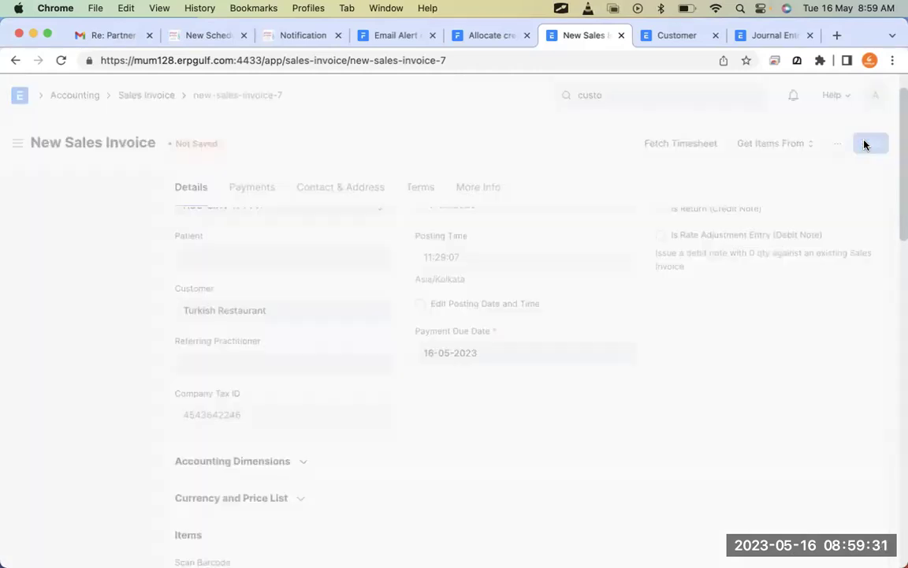
left_click(867, 144)
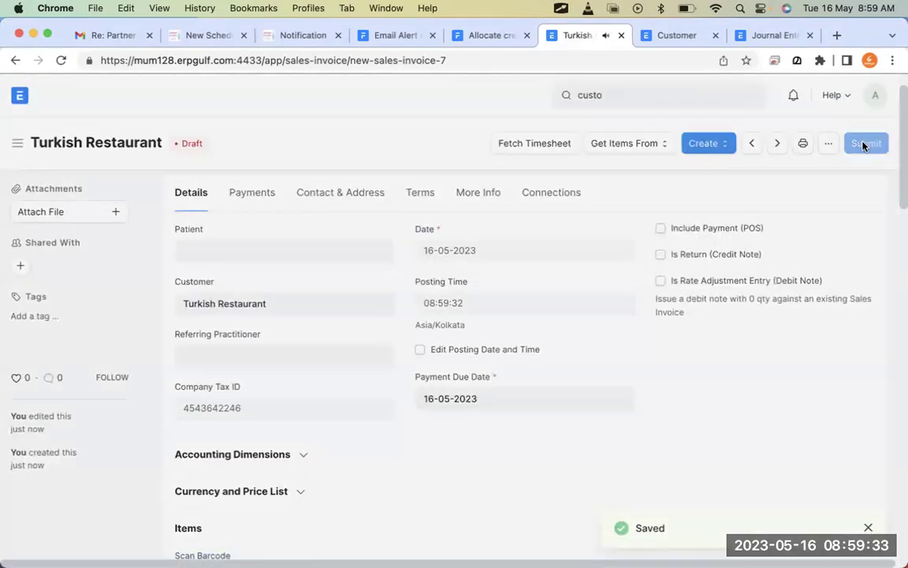
left_click(627, 204)
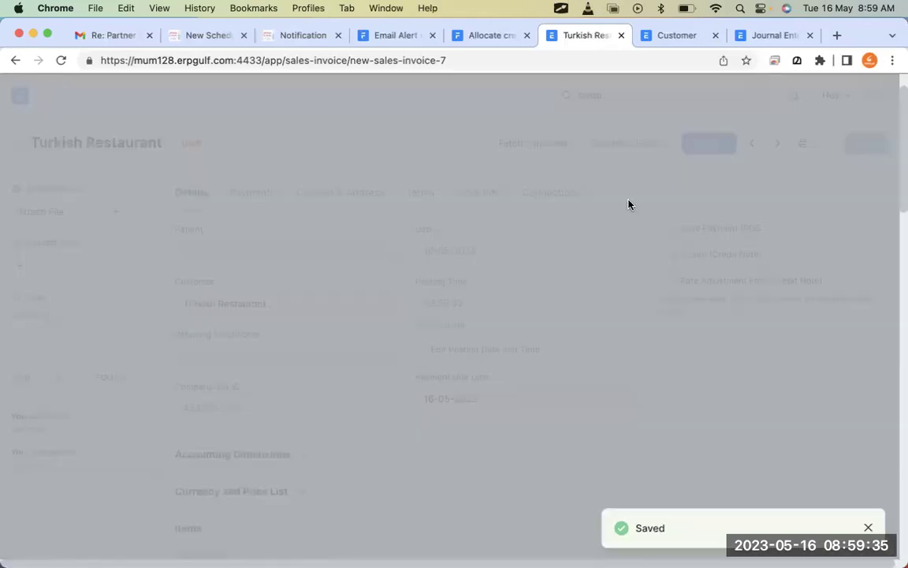
Check the invoice shows as Unpaid in the Sales Invoice list, then go to the Customer list
left_click(677, 35)
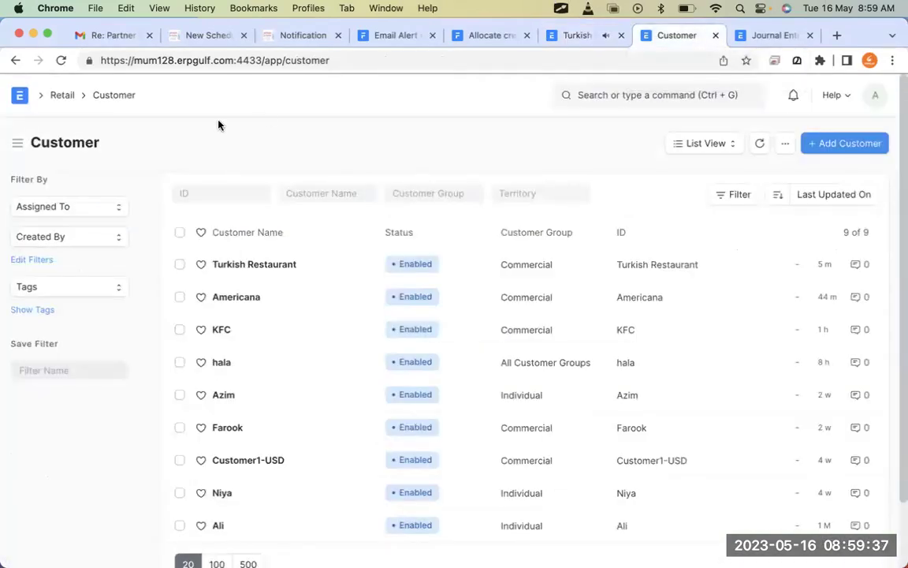
left_click(571, 40)
left_click(15, 60)
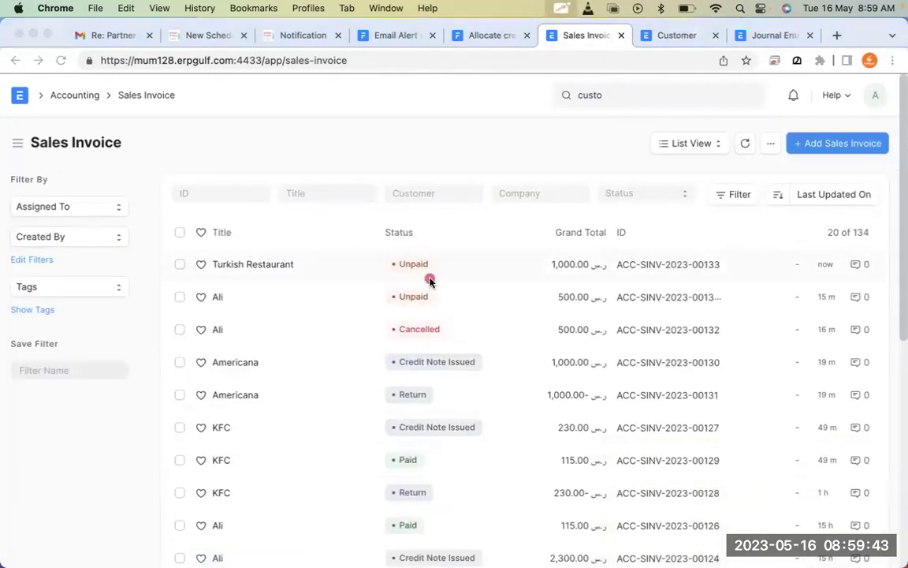
mouse_move(422, 252)
left_mouse_down()
mouse_move(371, 276)
mouse_move(450, 257)
mouse_move(379, 243)
left_mouse_up()
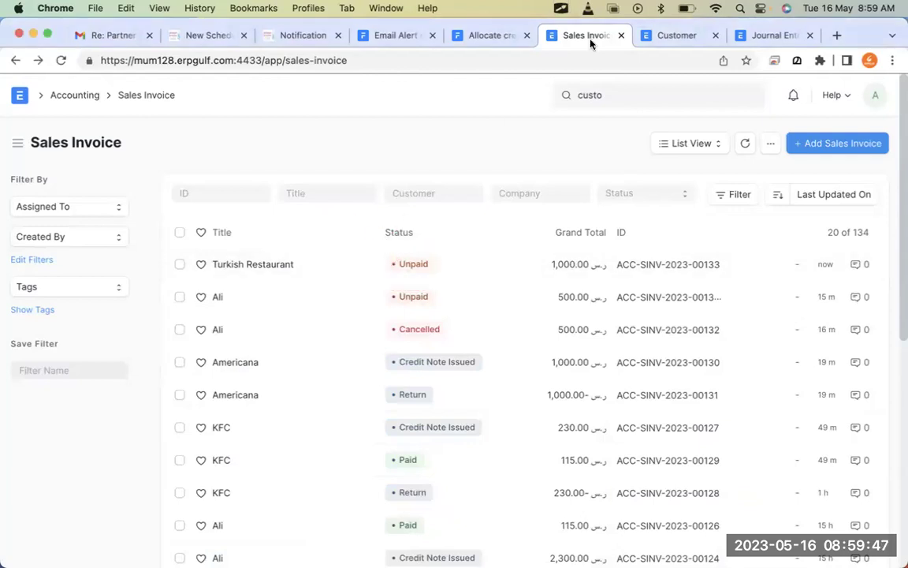
left_click(654, 34)
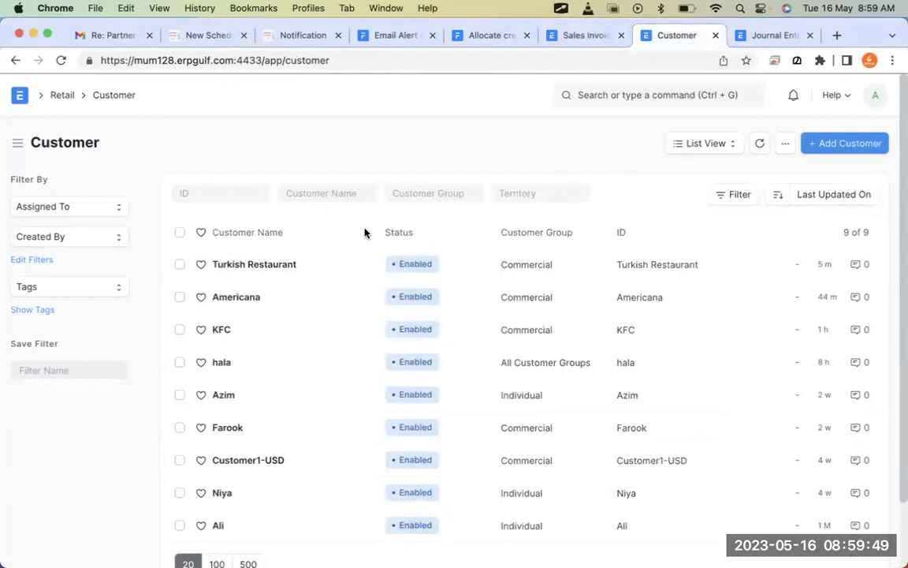
Review Turkish Restaurant's Accounts Receivable report showing the 1,000 outstanding
left_click(263, 266)
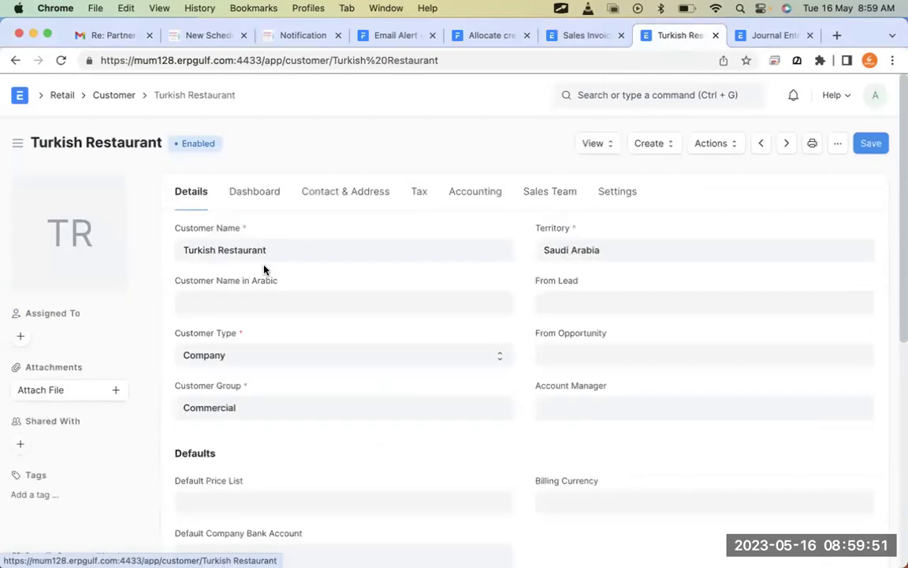
left_click(614, 147)
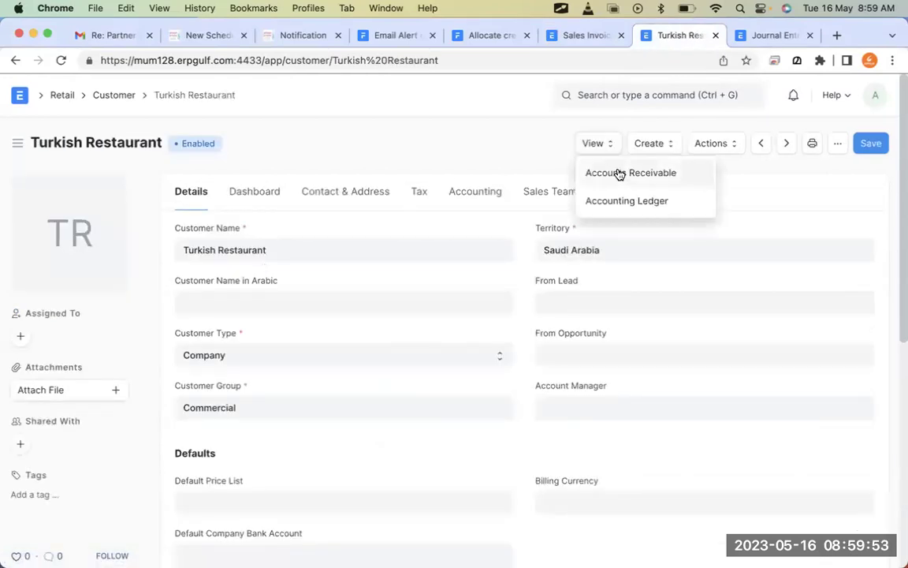
left_click(618, 174)
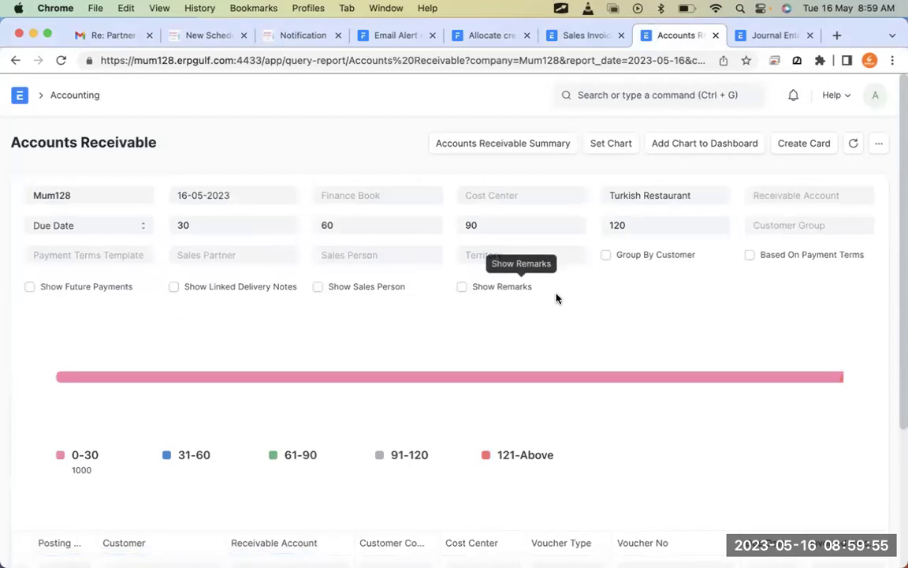
scroll(556, 296, "down", 5)
scroll(553, 405, "right", 5)
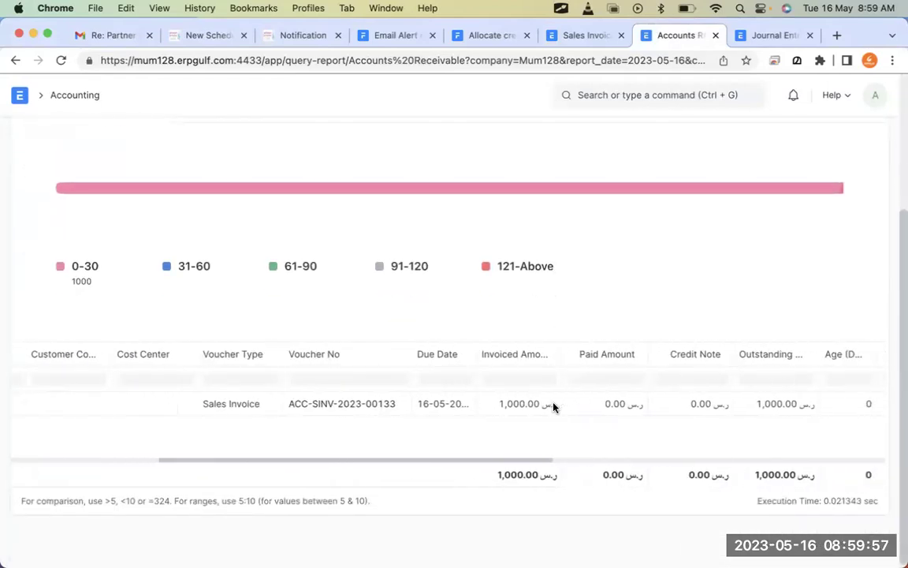
mouse_move(525, 388)
left_mouse_down()
mouse_move(480, 400)
mouse_move(572, 403)
left_mouse_up()
mouse_move(783, 461)
left_mouse_down()
mouse_move(722, 456)
mouse_move(859, 453)
mouse_move(739, 440)
left_mouse_up()
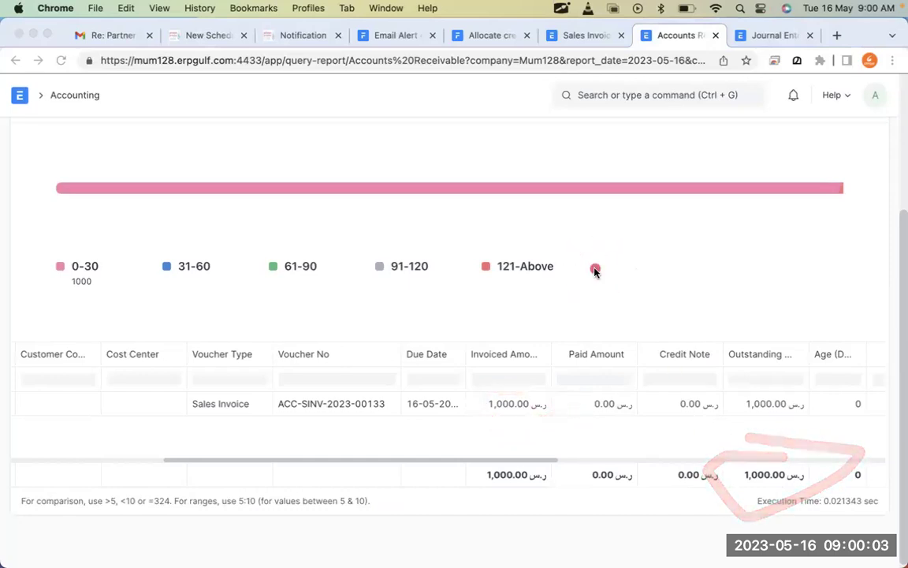
Check the customer's Accounting Ledger 1,000.000 debit balance, then return to the Sales Invoice list
left_click(16, 60)
left_click(600, 150)
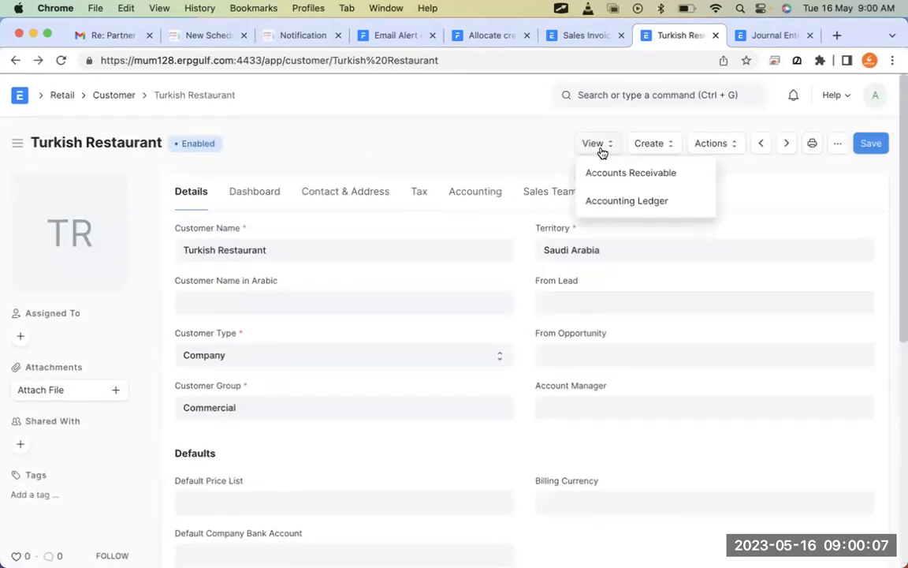
left_click(618, 204)
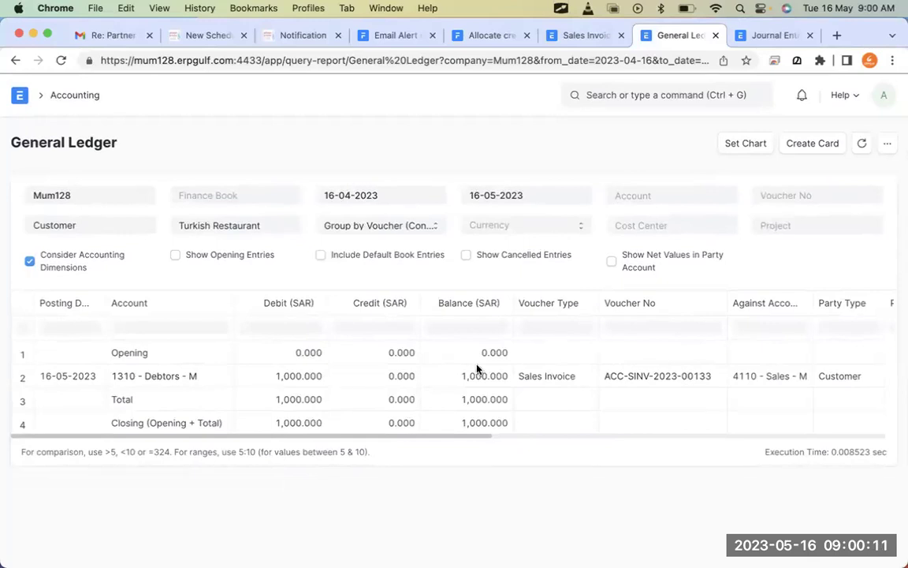
mouse_move(477, 369)
left_mouse_down()
mouse_move(435, 369)
mouse_move(522, 382)
left_mouse_up()
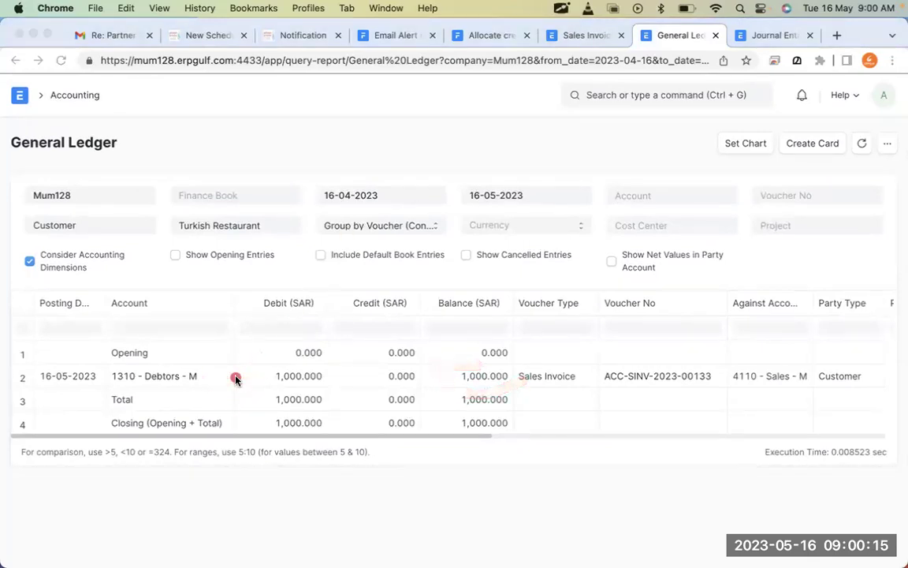
key("super+bracketleft")
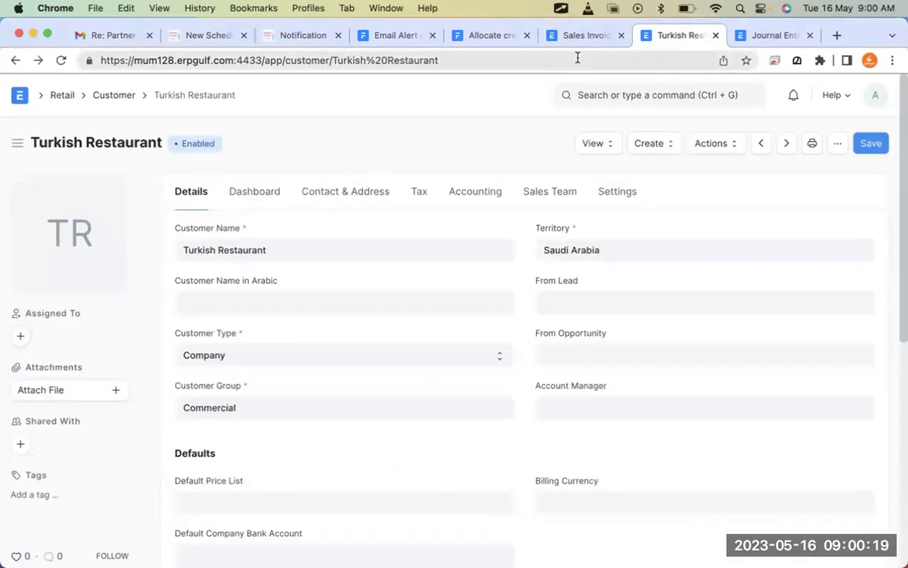
left_click(592, 35)
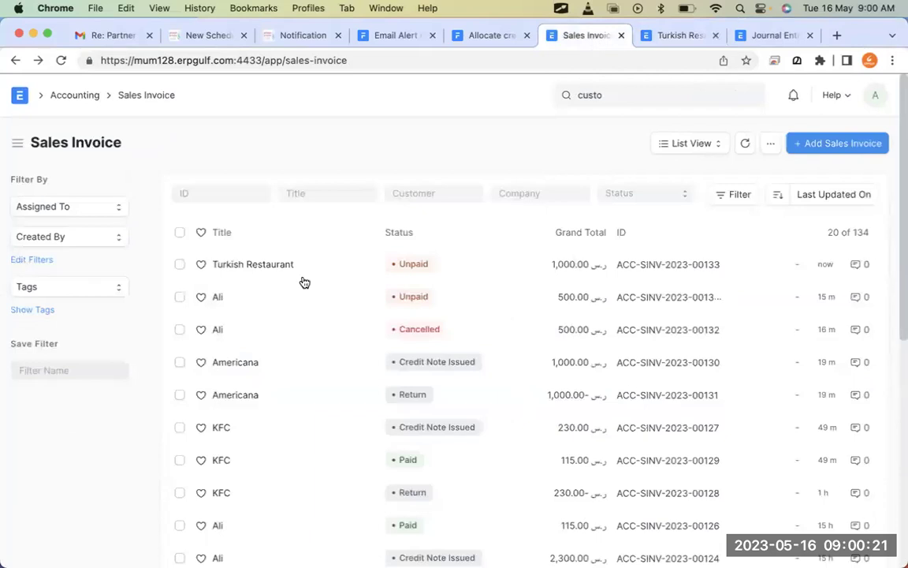
Create a Payment Entry from the unpaid Turkish Restaurant invoice
left_click(243, 272)
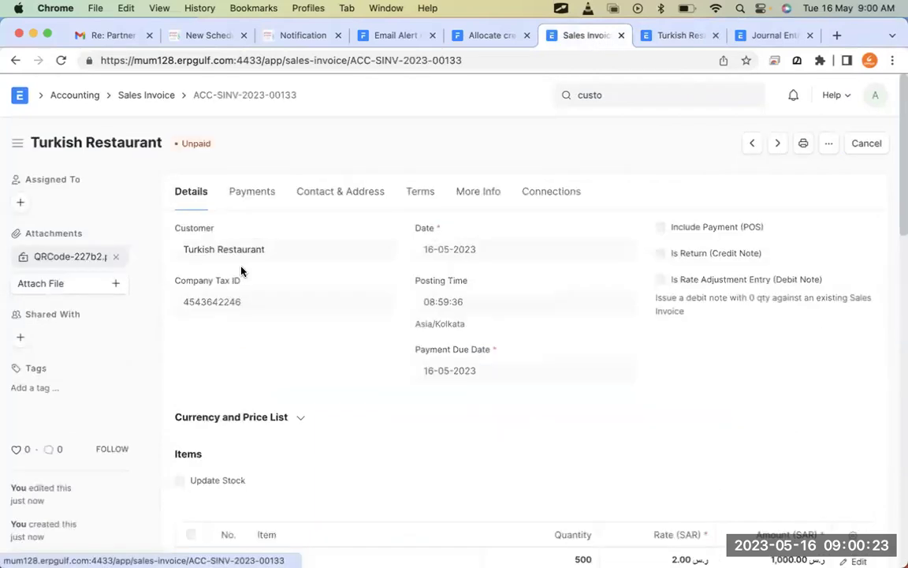
left_click(713, 145)
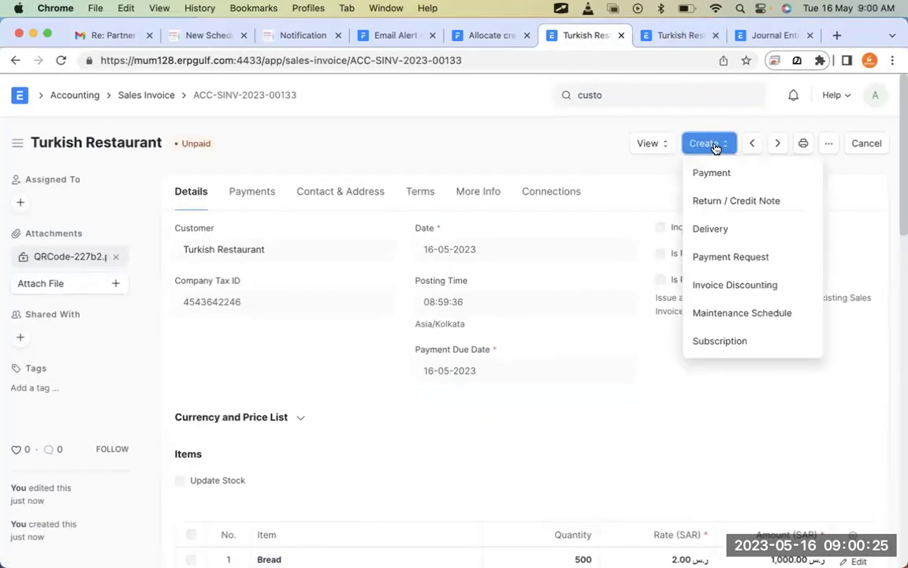
left_click(721, 173)
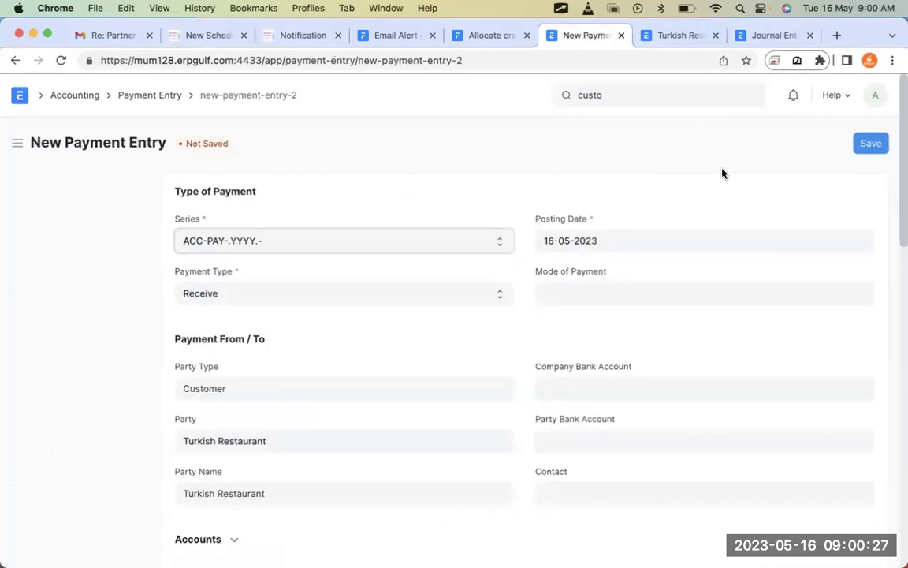
scroll(711, 231, "down", 5)
mouse_move(687, 558)
scroll(695, 329, "up", 5)
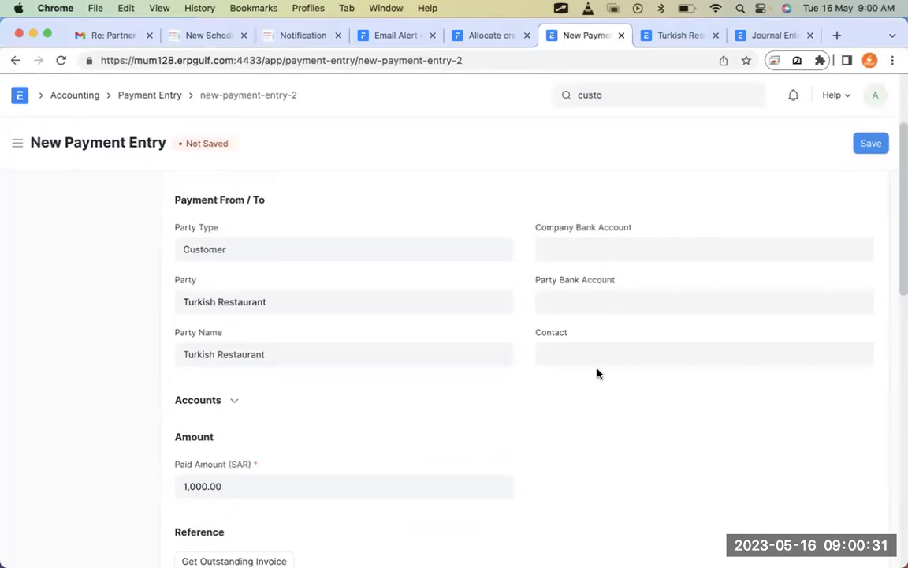
scroll(598, 363, "down", 3)
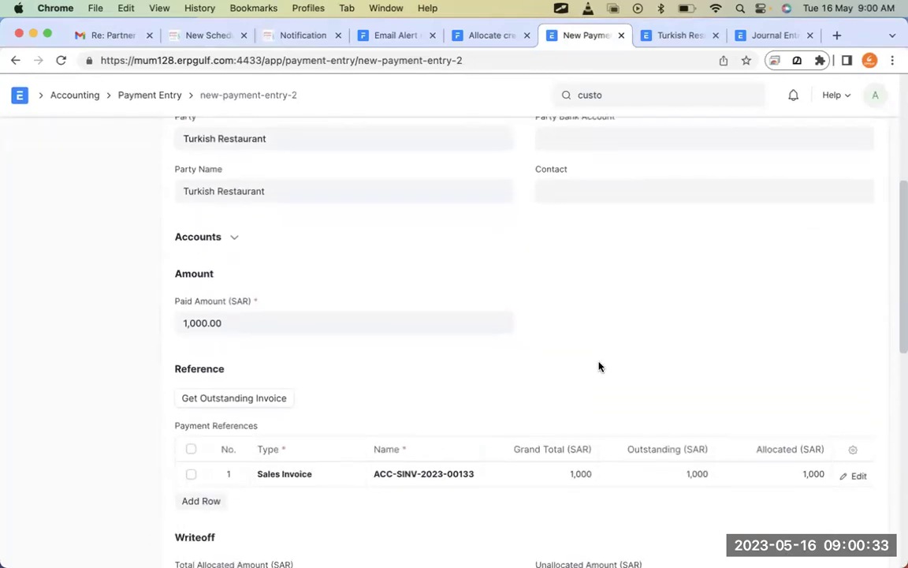
scroll(599, 367, "up", 2)
scroll(598, 367, "up", 3)
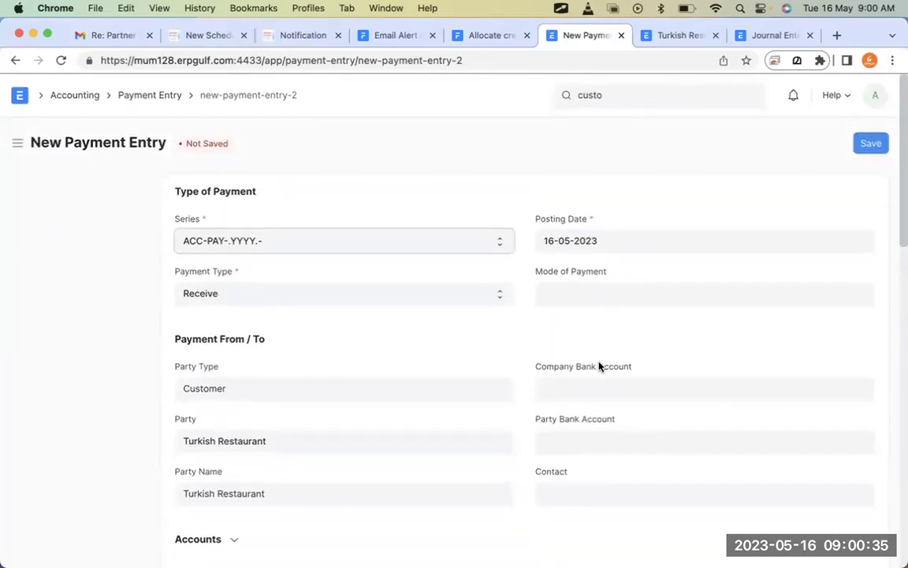
Set the mode of payment to Cash
left_click(597, 297)
type("x")
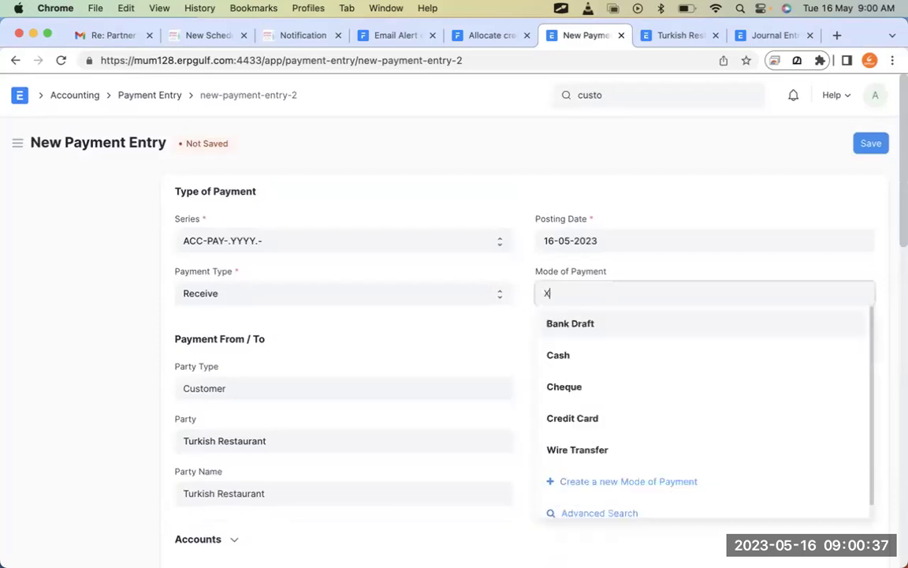
type("as")
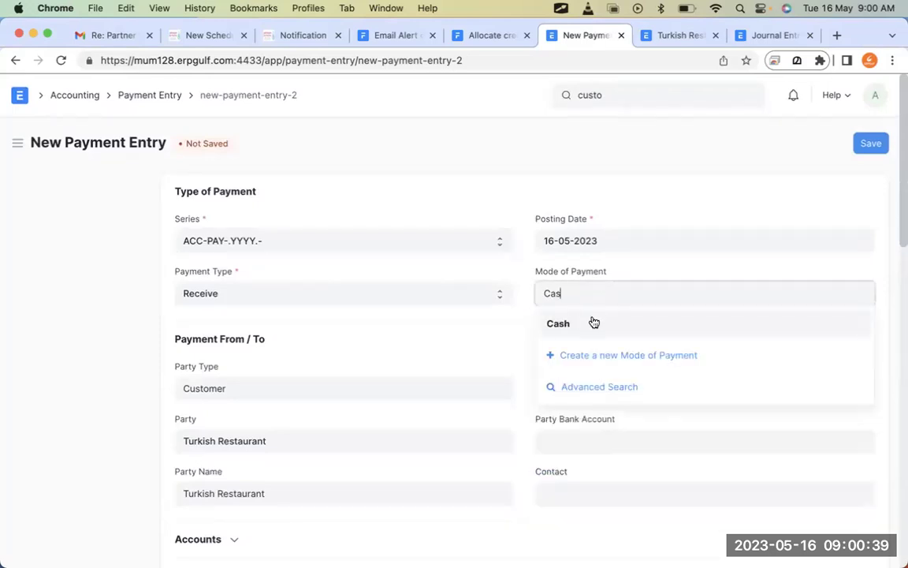
left_click(593, 323)
scroll(600, 358, "down", 4)
scroll(600, 359, "up", 2)
scroll(600, 359, "down", 4)
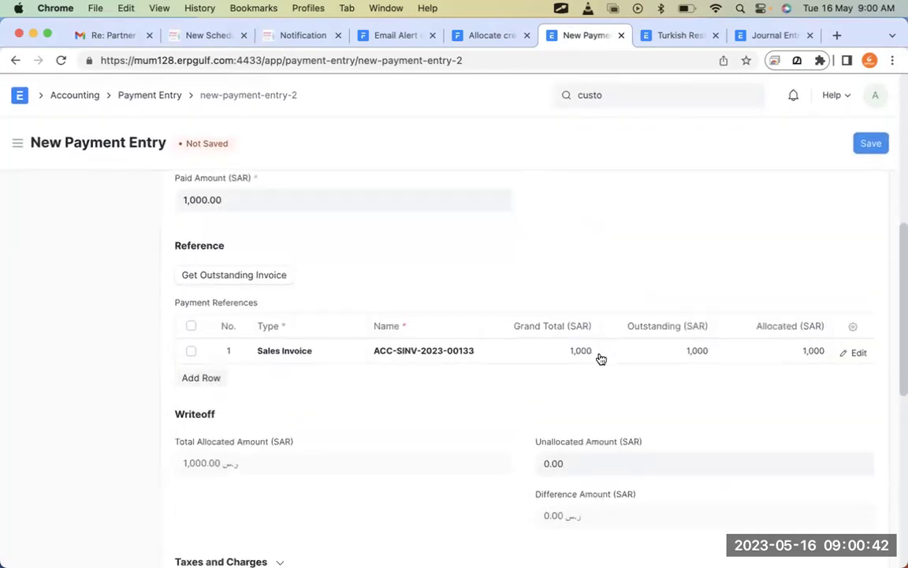
Save and submit the 1,000 SAR payment entry, confirming the submission
left_click(461, 335)
mouse_move(461, 336)
left_mouse_down()
mouse_move(454, 344)
mouse_move(489, 318)
mouse_move(464, 319)
left_mouse_up()
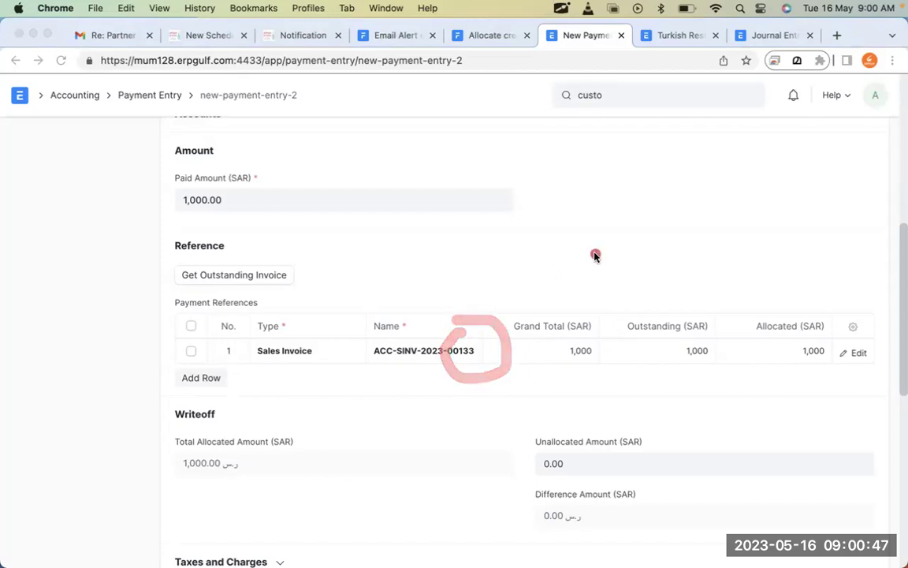
left_click(595, 255)
right_click(597, 258)
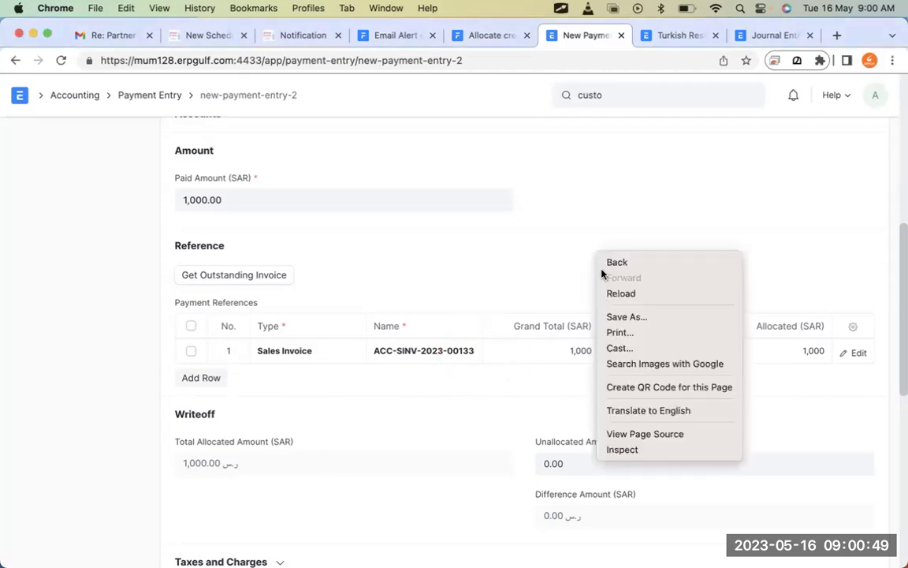
left_click(757, 183)
scroll(756, 183, "up", 10)
left_click(873, 150)
left_click(875, 145)
left_click(626, 203)
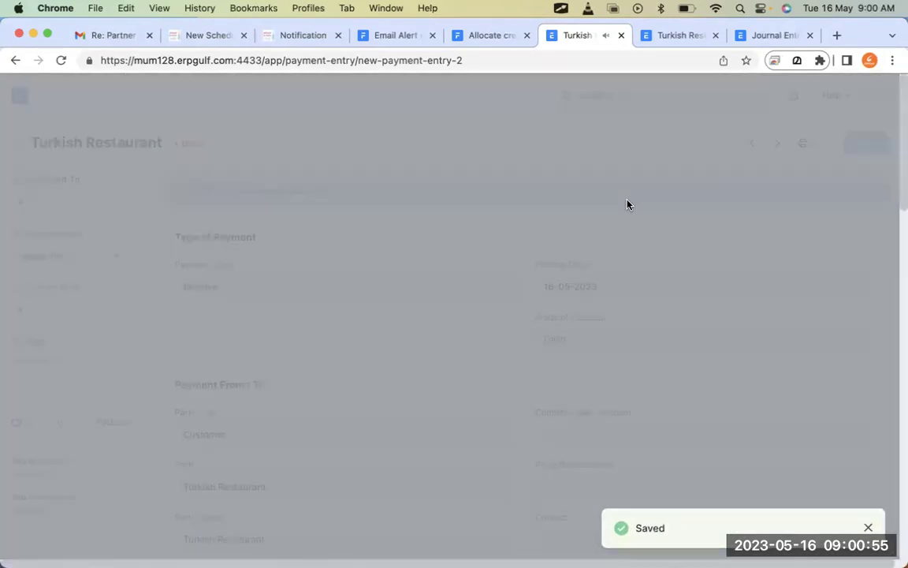
Review Turkish Restaurant's Accounts Receivable report after the payment
left_click(680, 35)
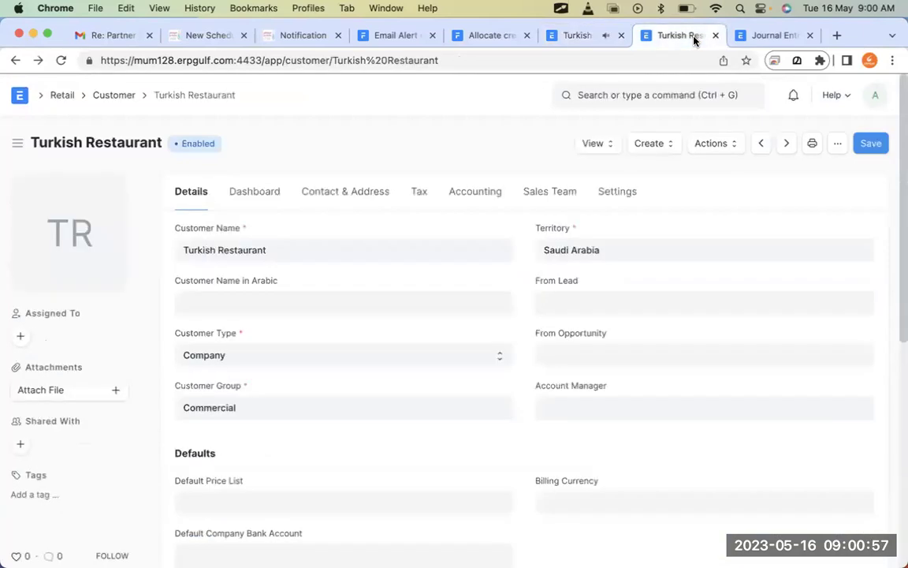
left_click(597, 146)
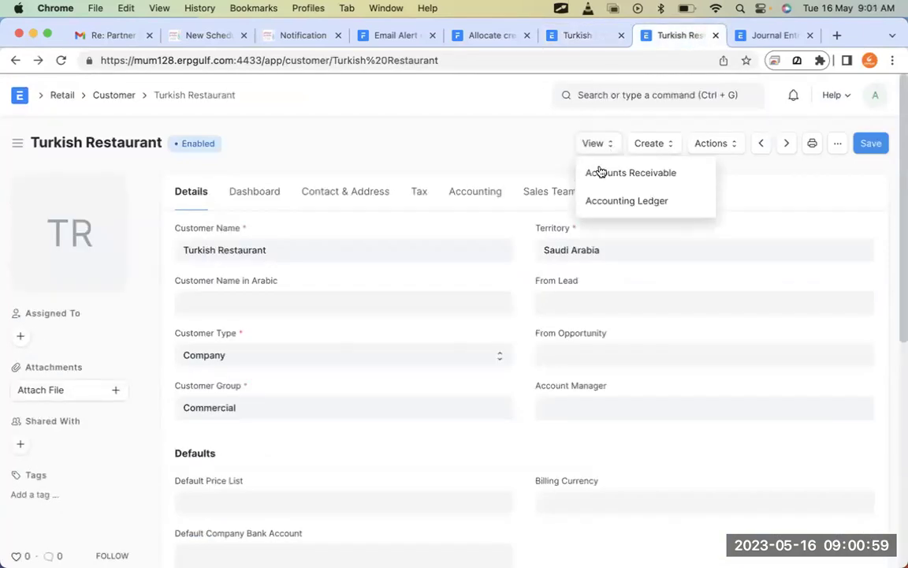
left_click(606, 175)
scroll(553, 295, "down", 1)
scroll(554, 295, "down", 1)
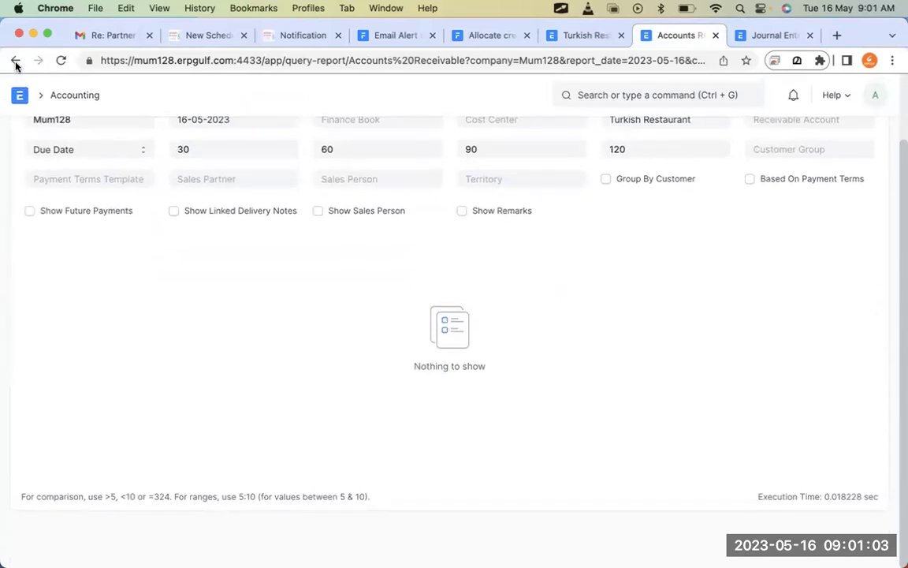
left_click(15, 61)
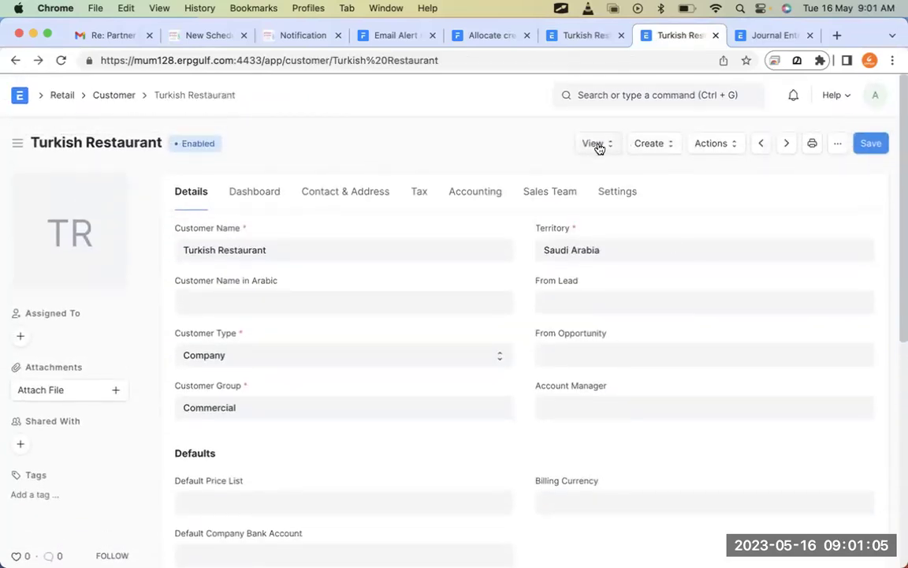
Check the General Ledger shows the balance cleared to zero, then reopen invoice ACC-SINV-2023-00133
left_click(600, 147)
left_click(624, 208)
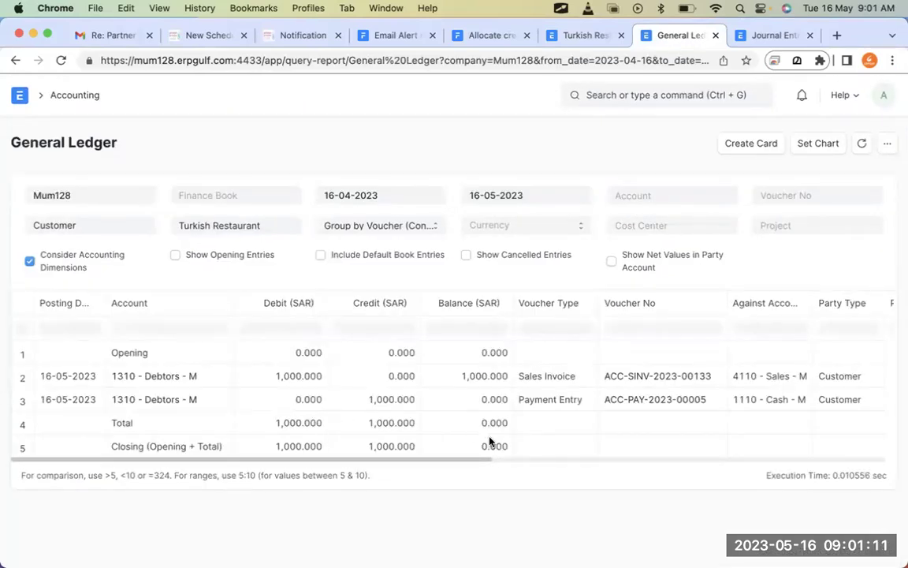
left_click_drag(489, 440, 475, 458)
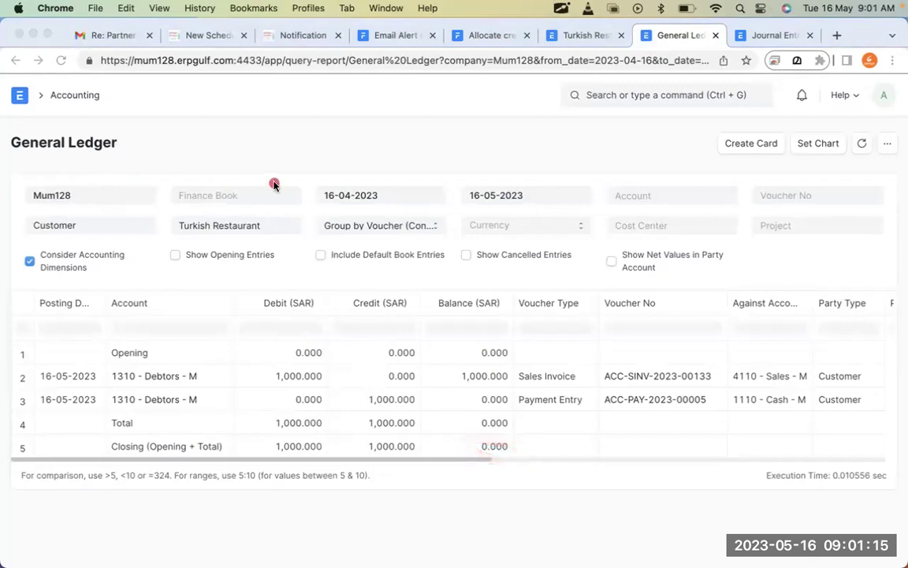
left_click(16, 60)
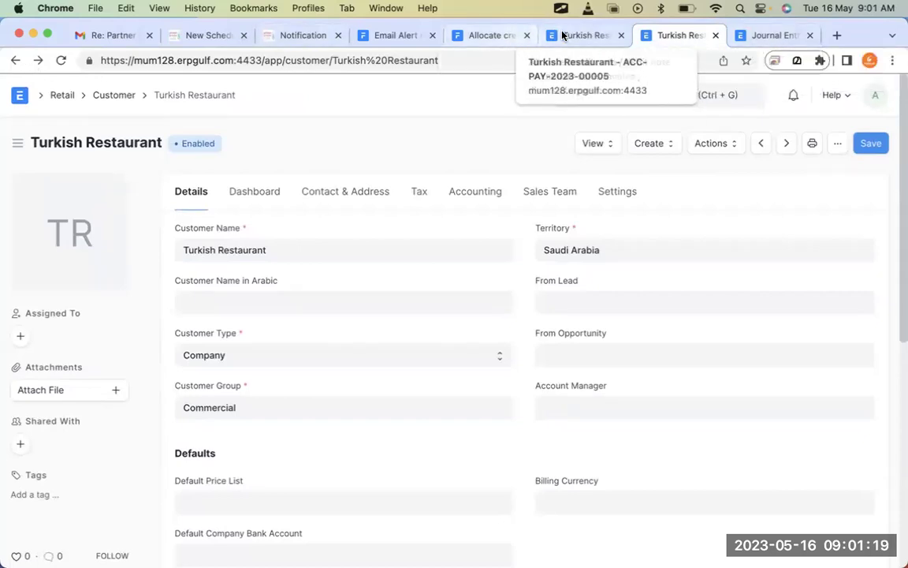
left_click(593, 40)
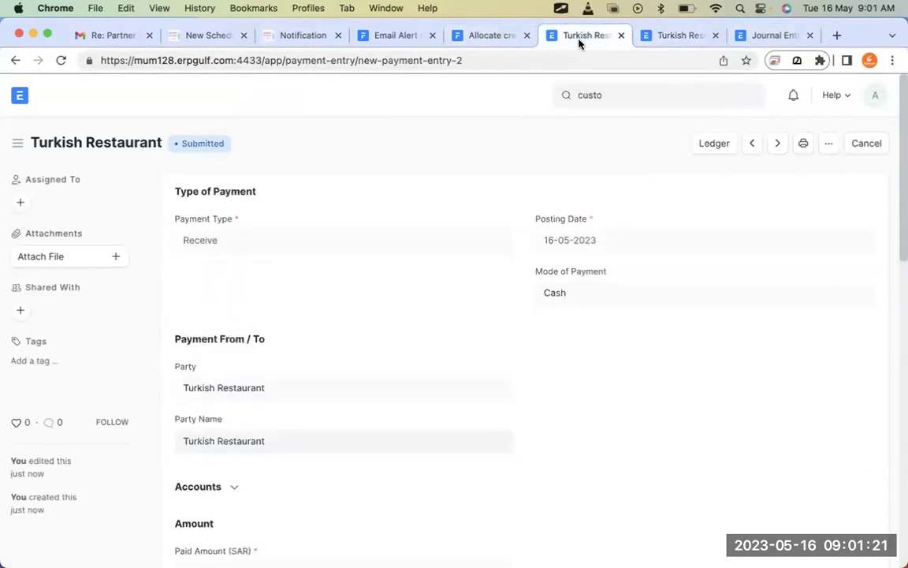
left_click(15, 62)
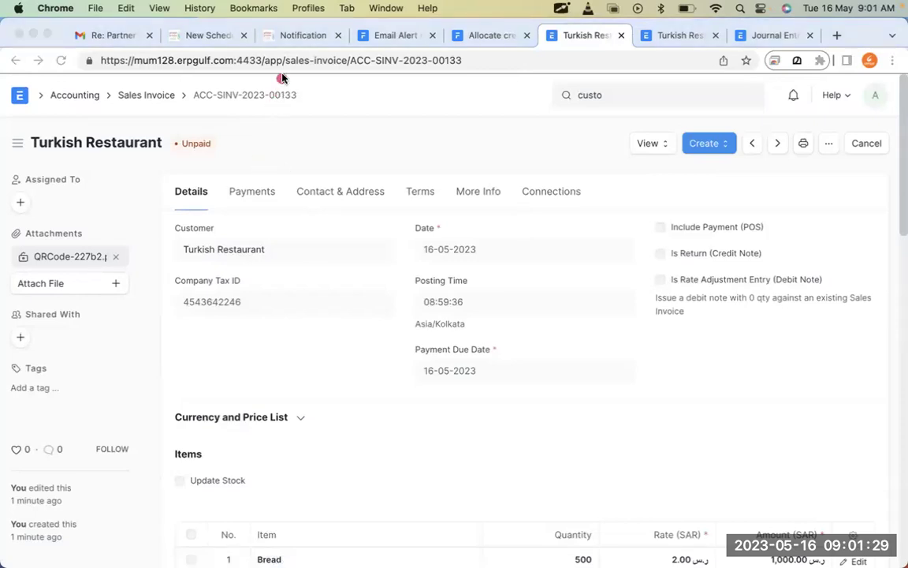
Create a Return / Credit Note from invoice ACC-SINV-2023-00133 for -500 Bread
left_click_drag(278, 71, 246, 85)
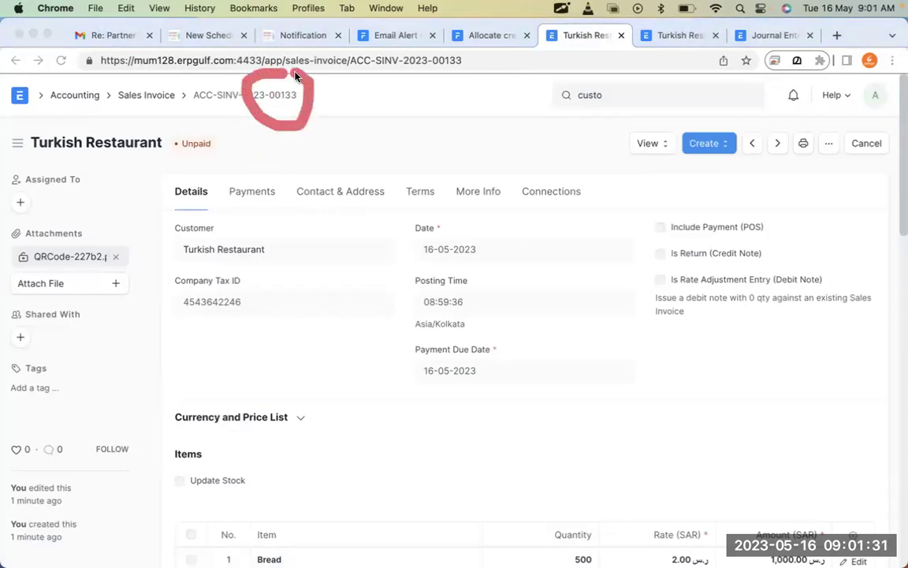
right_click(348, 99)
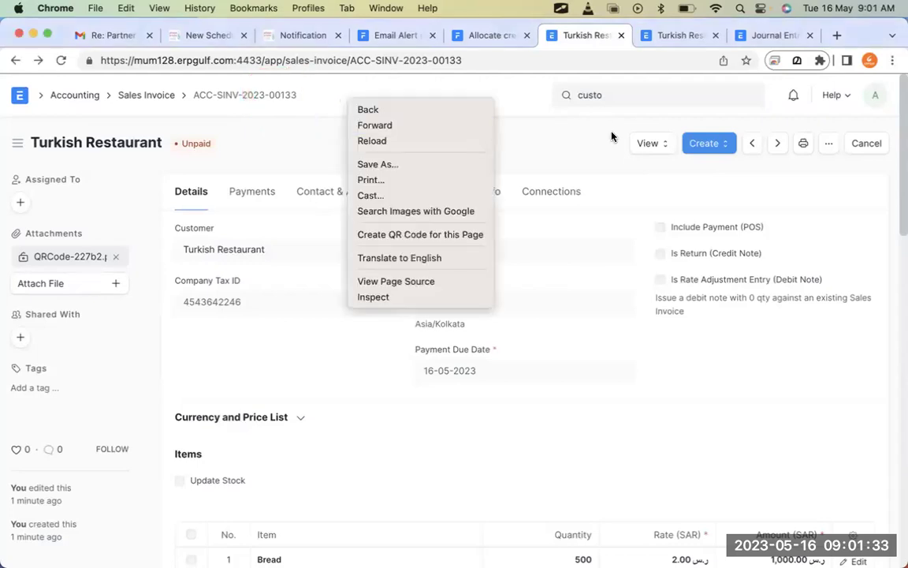
left_click(701, 139)
left_click(707, 142)
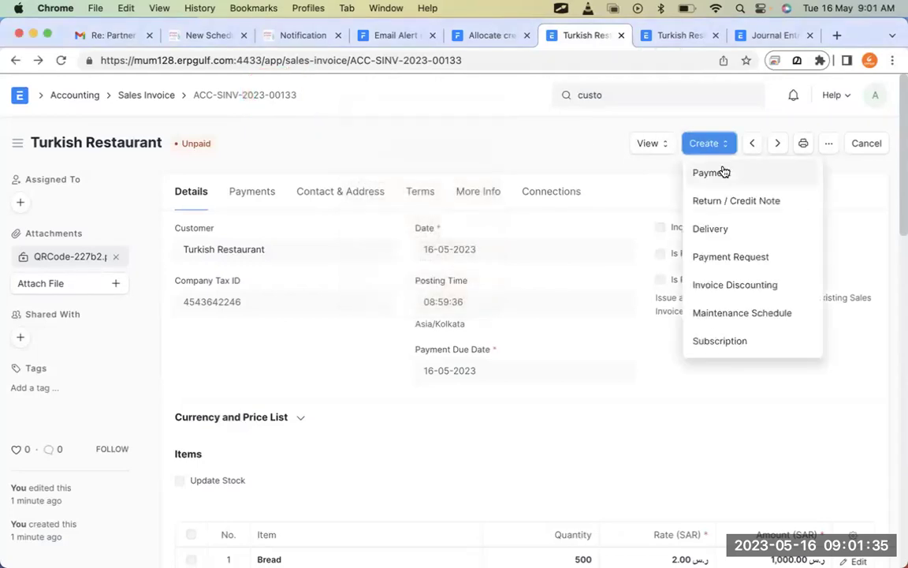
left_click(738, 200)
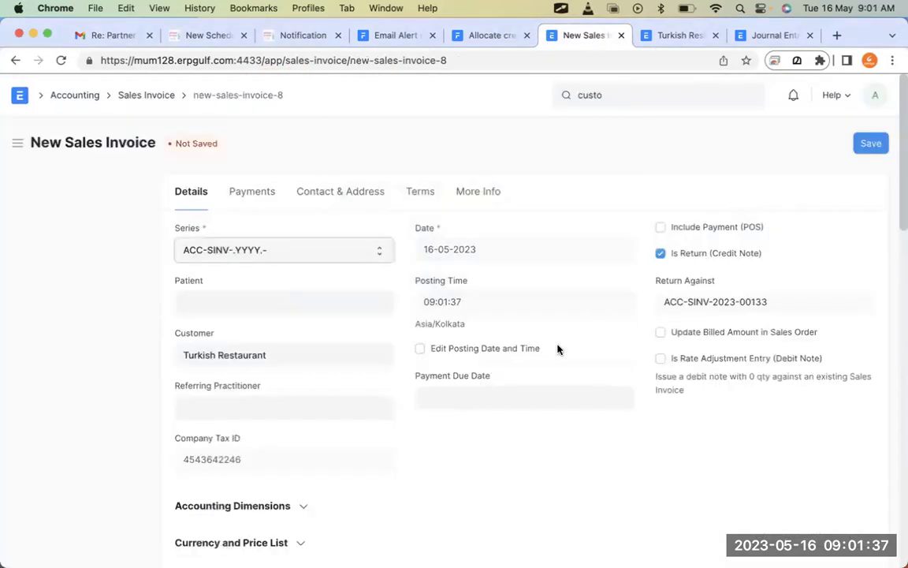
scroll(557, 349, "down", 5)
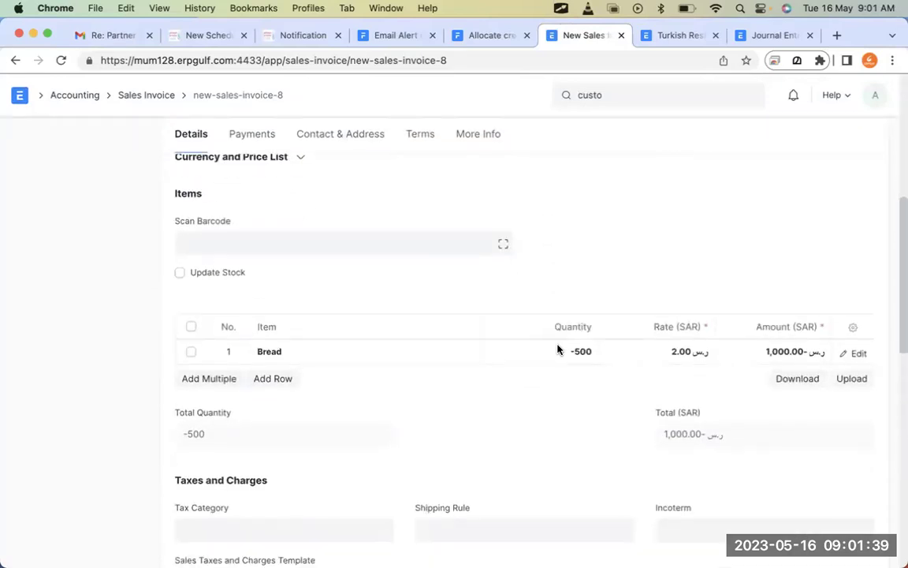
scroll(557, 349, "down", 5)
scroll(558, 349, "up", 10)
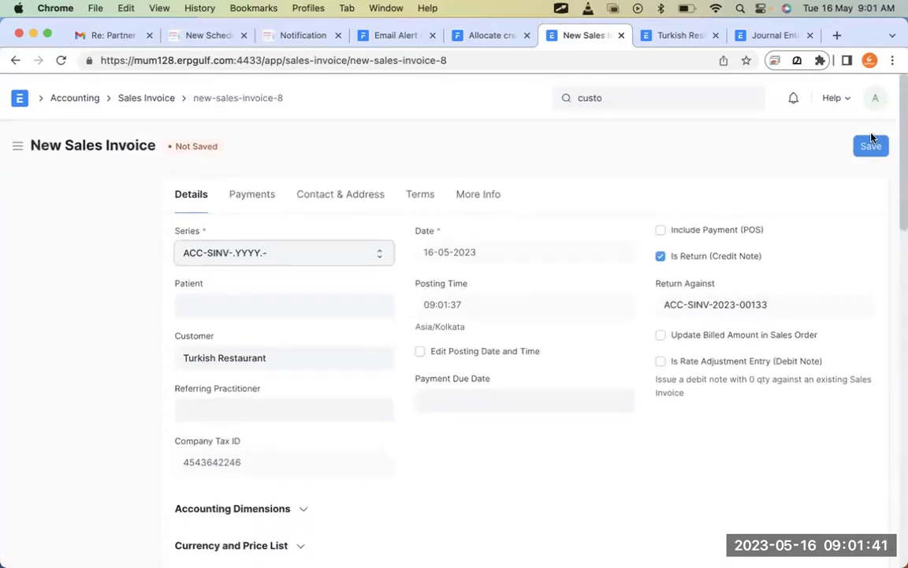
Save and submit credit note ACC-SINV-2023-00134, dismissing the missing fields warning
left_click(871, 145)
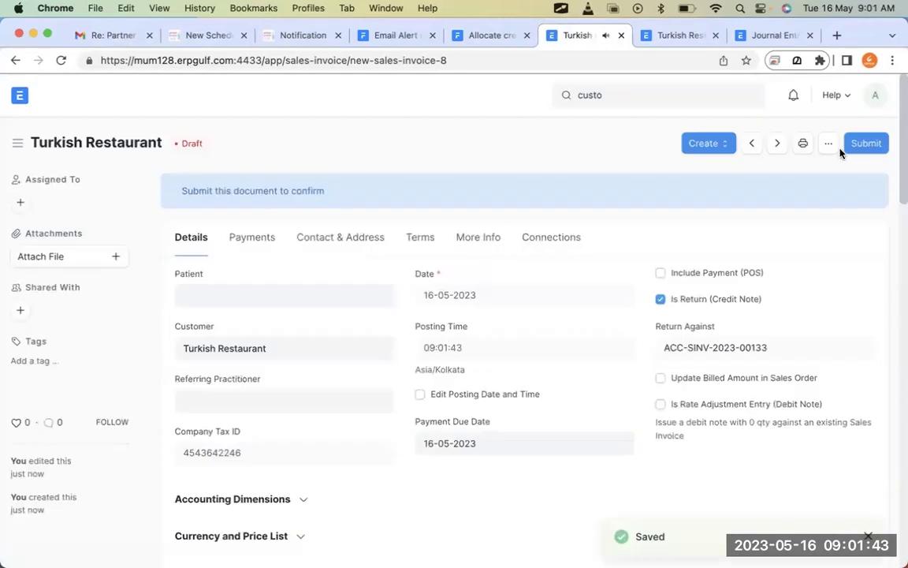
left_click(863, 144)
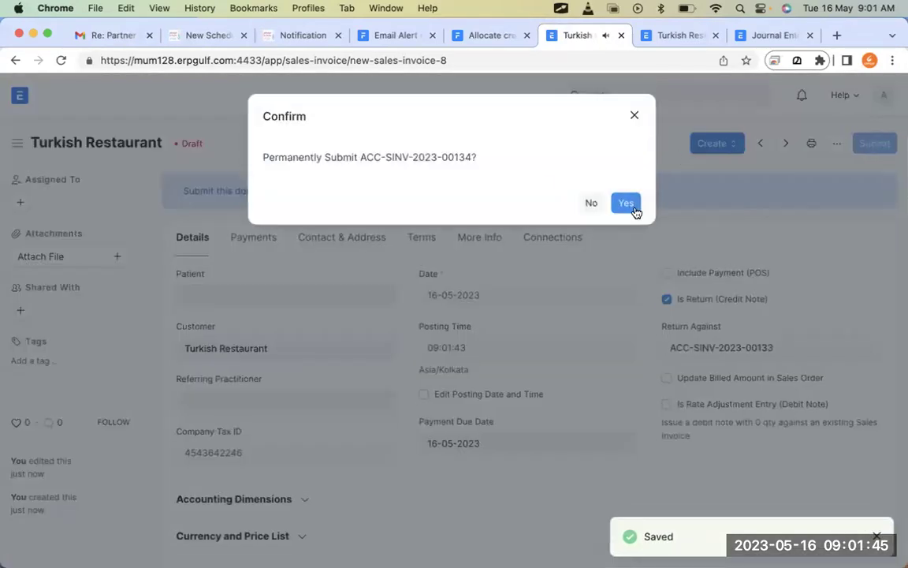
left_click(635, 207)
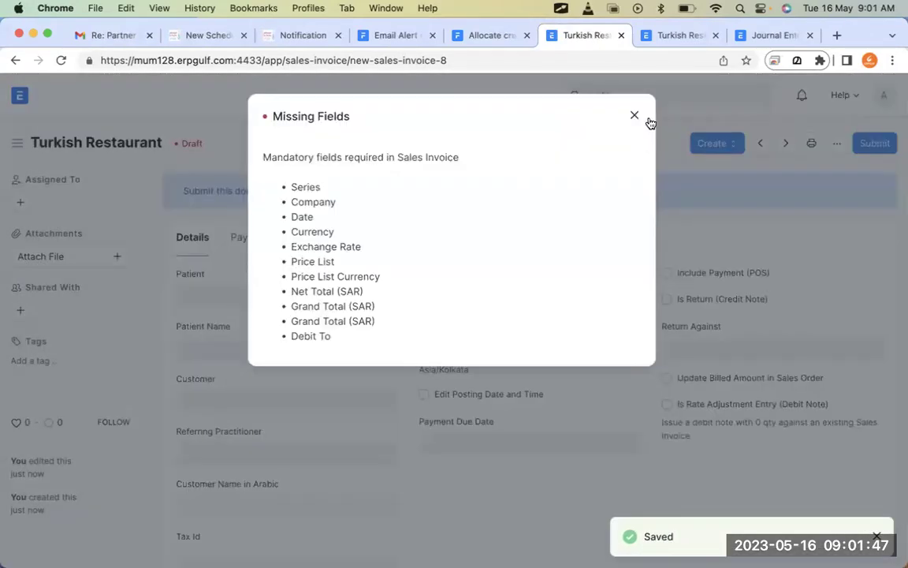
left_click(634, 118)
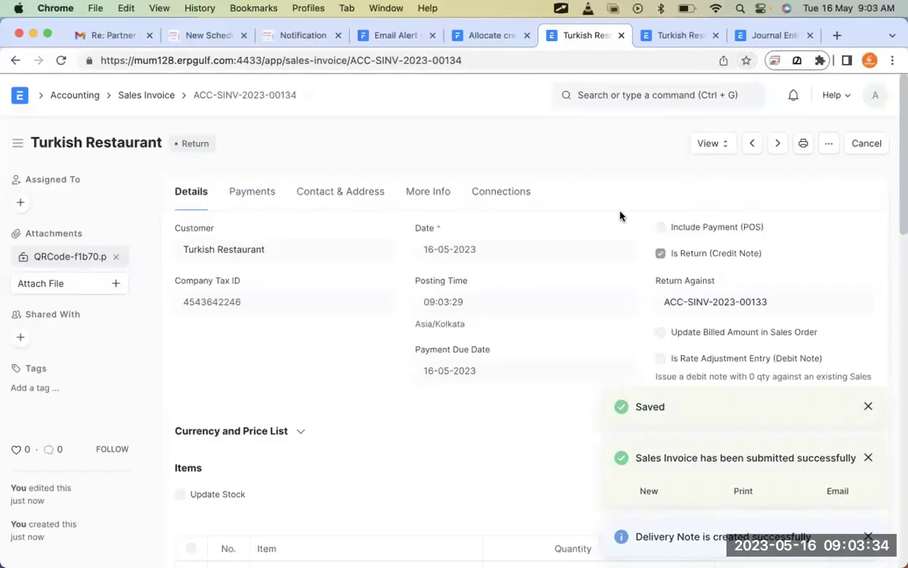
scroll(620, 215, "down", 5)
scroll(621, 215, "up", 5)
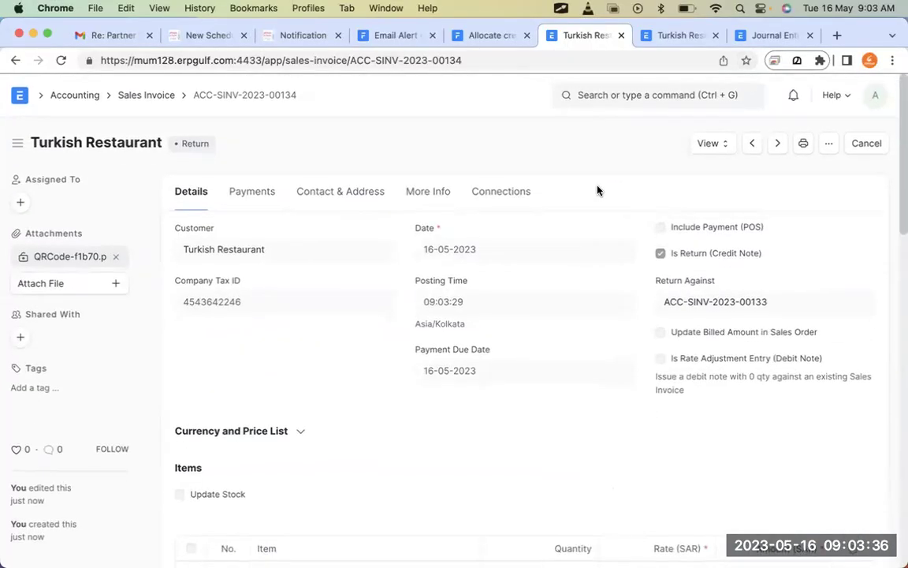
Review Turkish Restaurant's Accounts Receivable report after the credit note
left_click(682, 39)
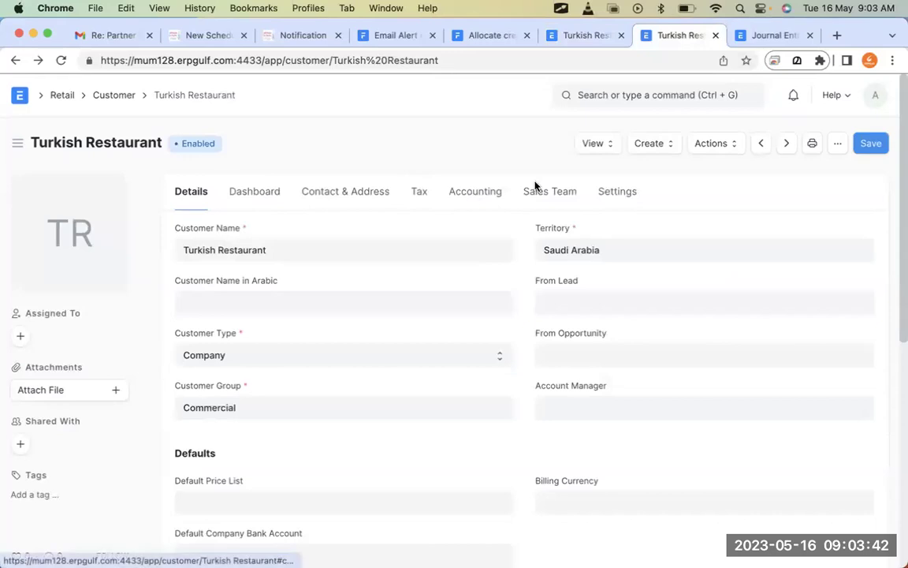
left_click(600, 142)
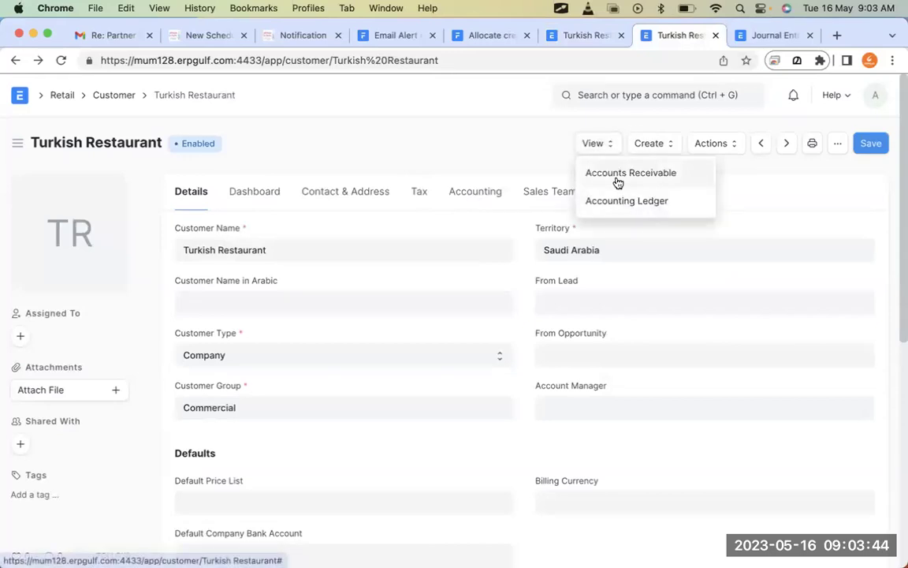
left_click(616, 180)
scroll(531, 397, "down", 5)
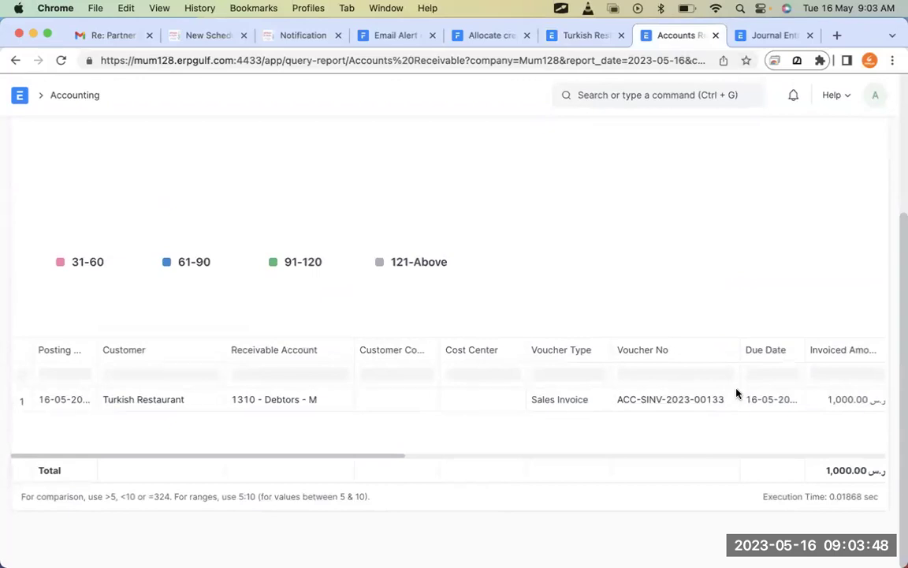
scroll(848, 401, "right", 10)
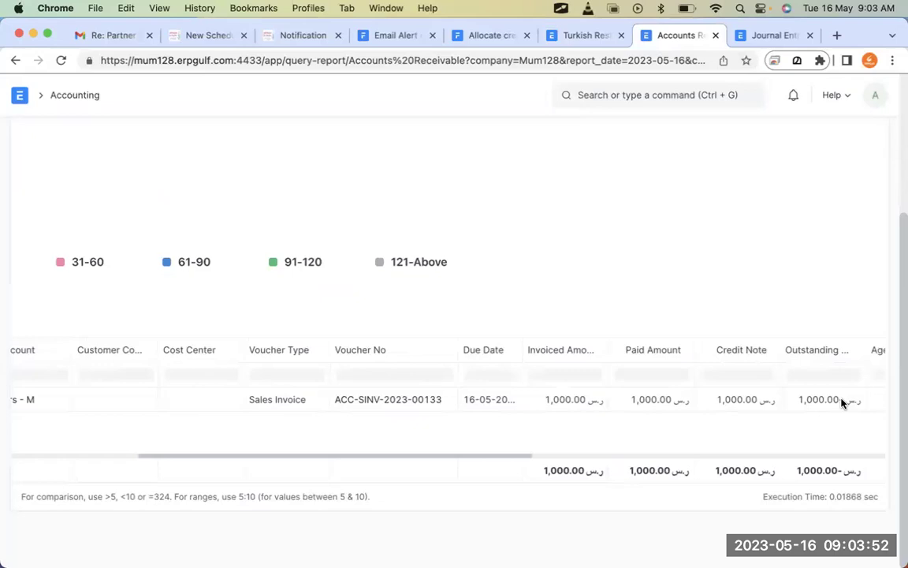
scroll(842, 402, "right", 2)
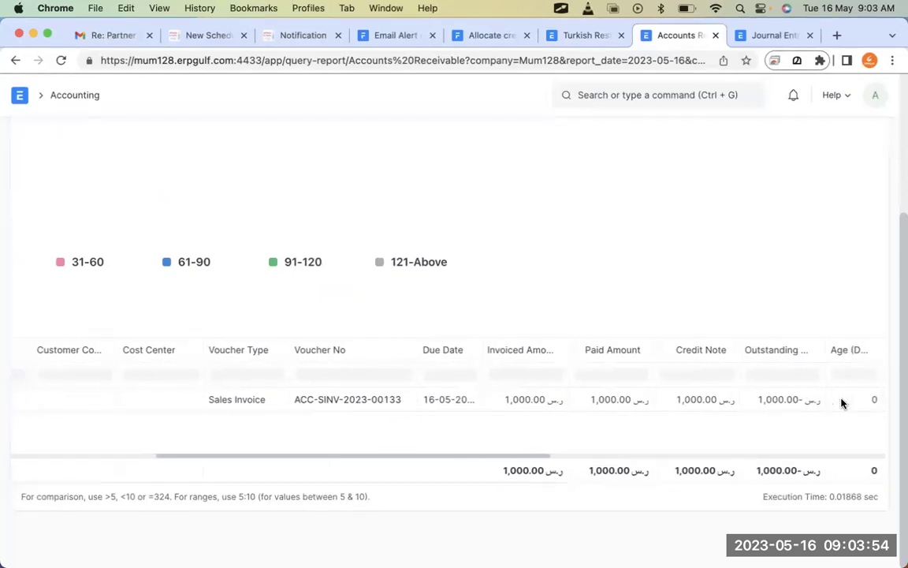
left_click(828, 396)
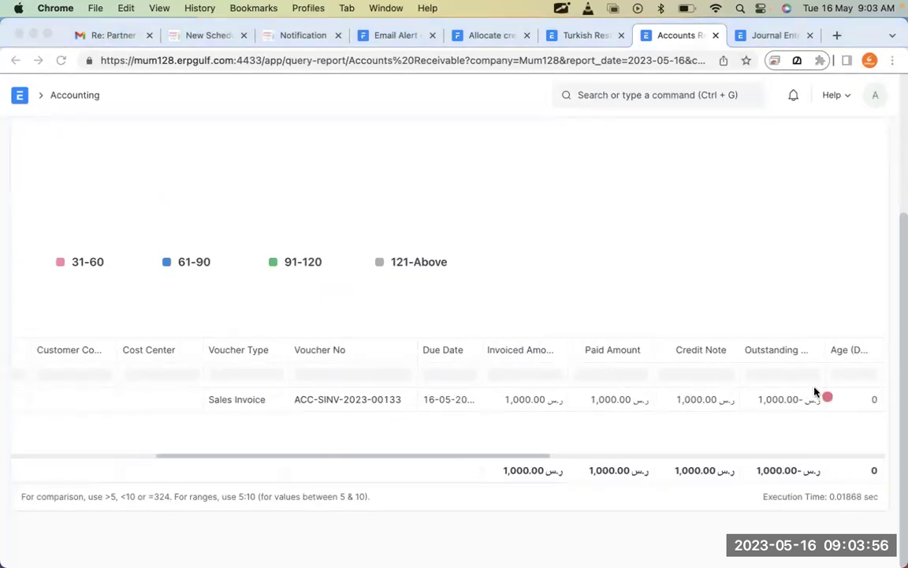
mouse_move(760, 430)
left_mouse_down()
mouse_move(813, 389)
mouse_move(795, 405)
left_mouse_up()
Check the Accounting Ledger's -1,000.000 closing balance, then go to the returned invoice's tab
left_click(16, 60)
left_click(603, 144)
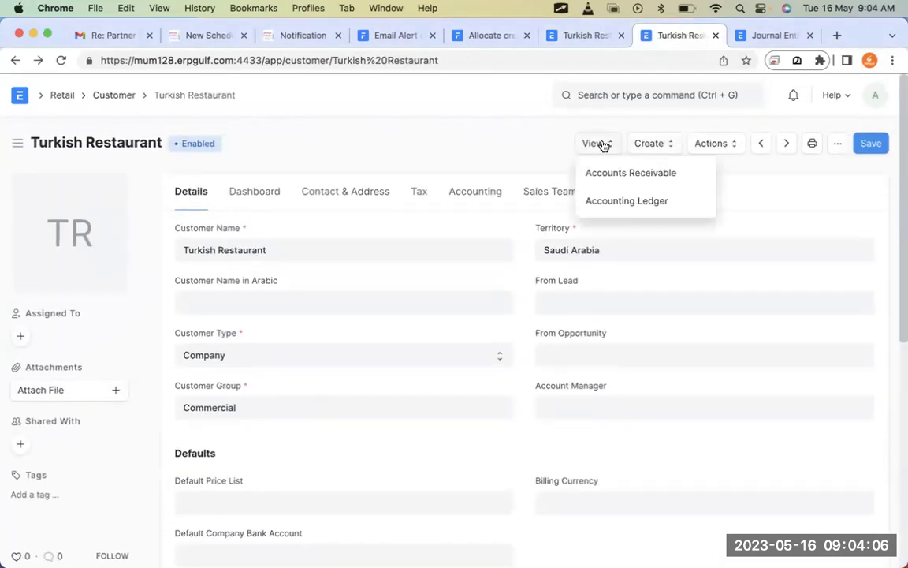
left_click(637, 200)
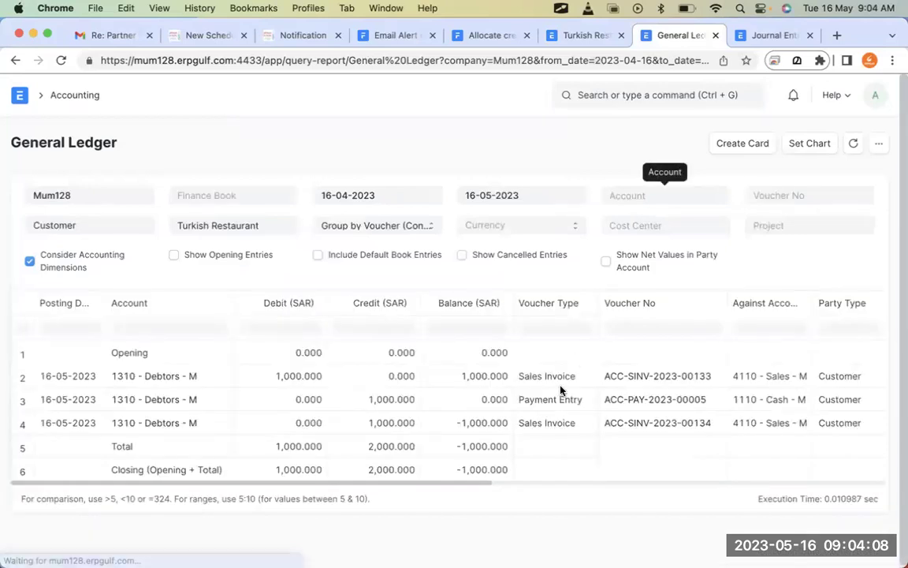
left_click(453, 464)
left_click_drag(453, 458, 547, 466)
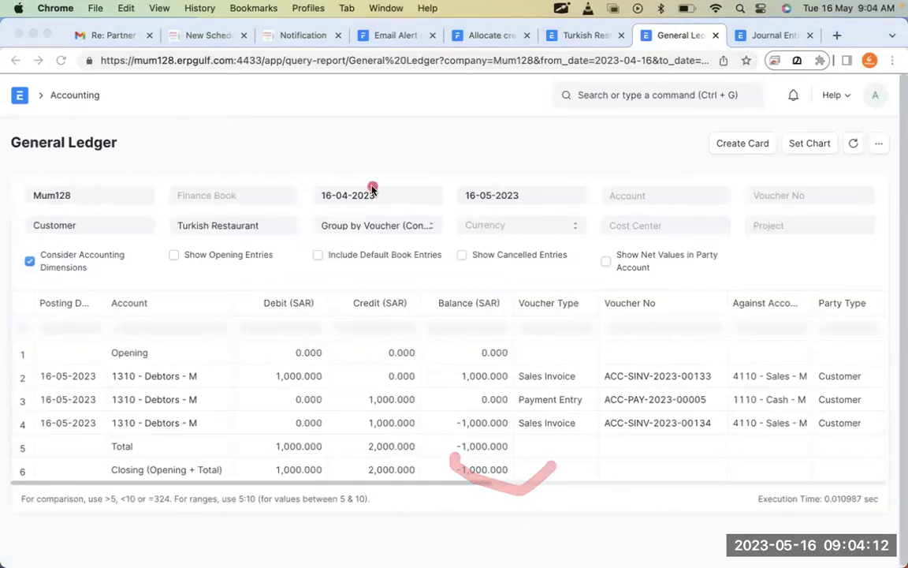
left_click(583, 35)
Start a new sales invoice for customer Turkish Restaurant
left_click(136, 96)
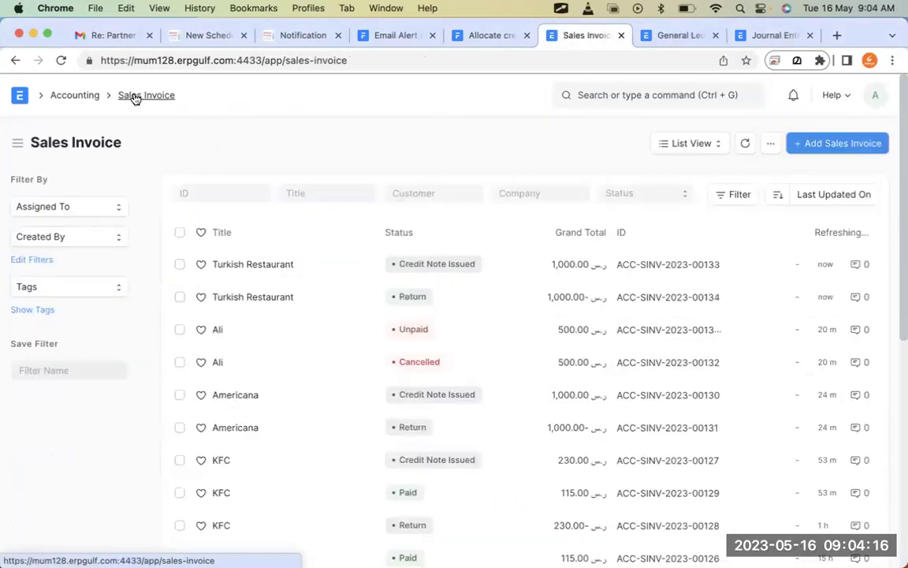
left_click(444, 246)
mouse_move(433, 247)
left_mouse_down()
mouse_move(359, 276)
mouse_move(515, 284)
mouse_move(445, 231)
left_mouse_up()
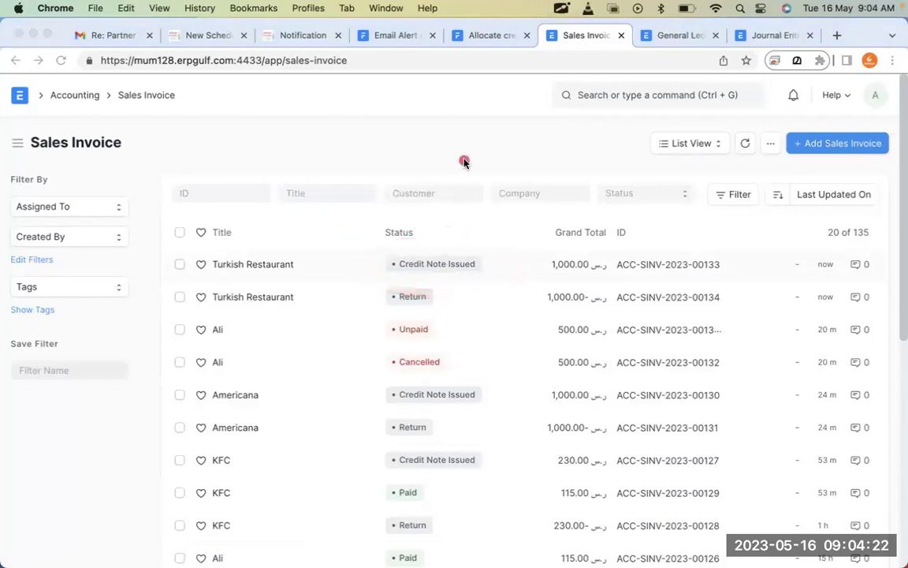
left_click(867, 143)
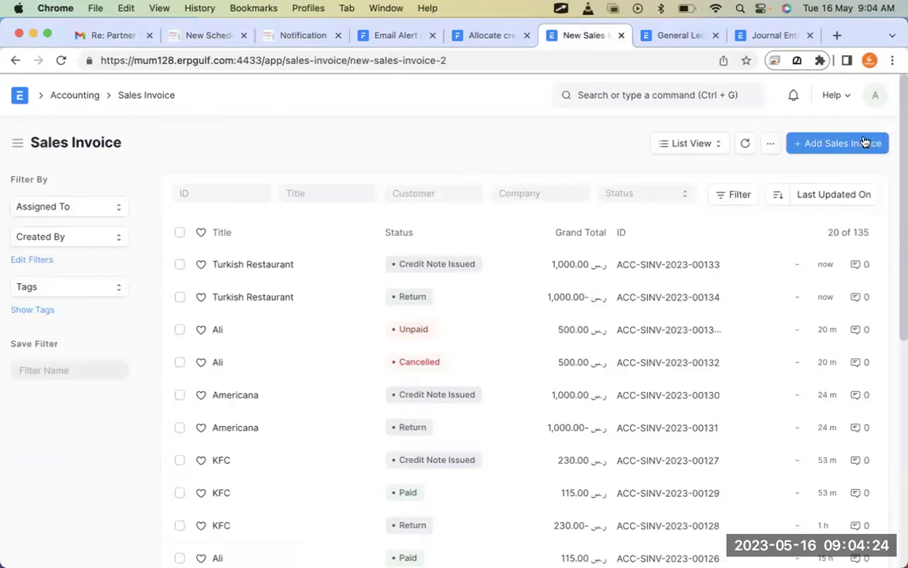
left_click(295, 357)
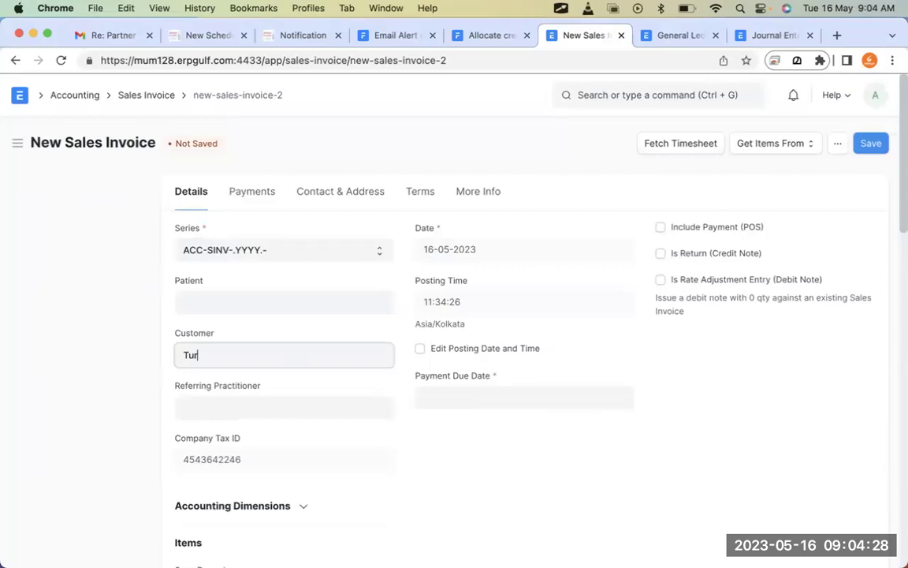
type("Tur")
left_click(290, 397)
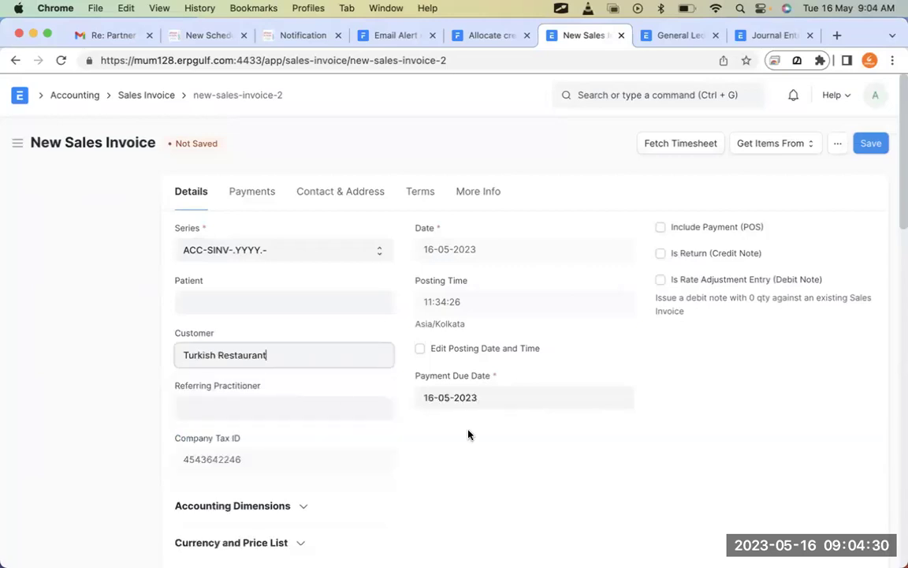
Add Bread with quantity 250 as the invoice item
scroll(468, 434, "down", 5)
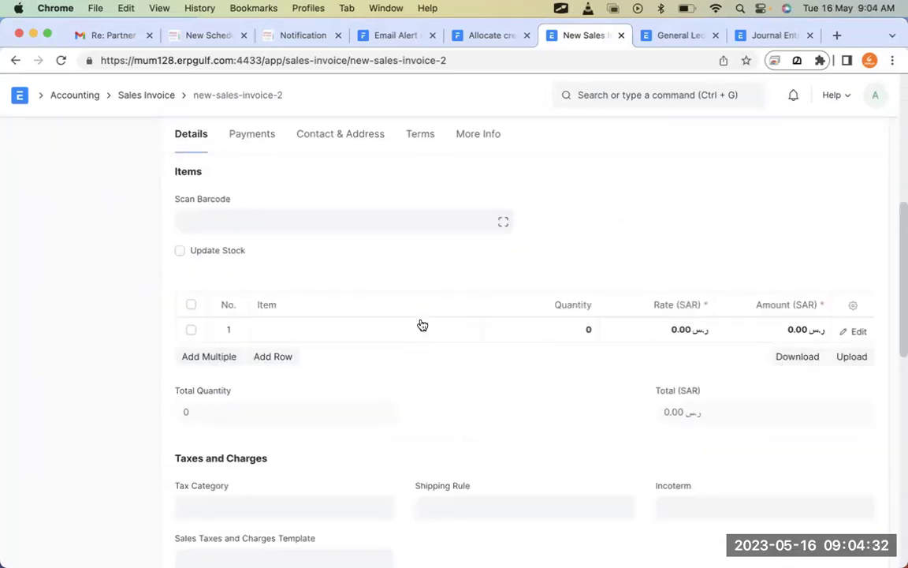
left_click(422, 325)
type("Bre")
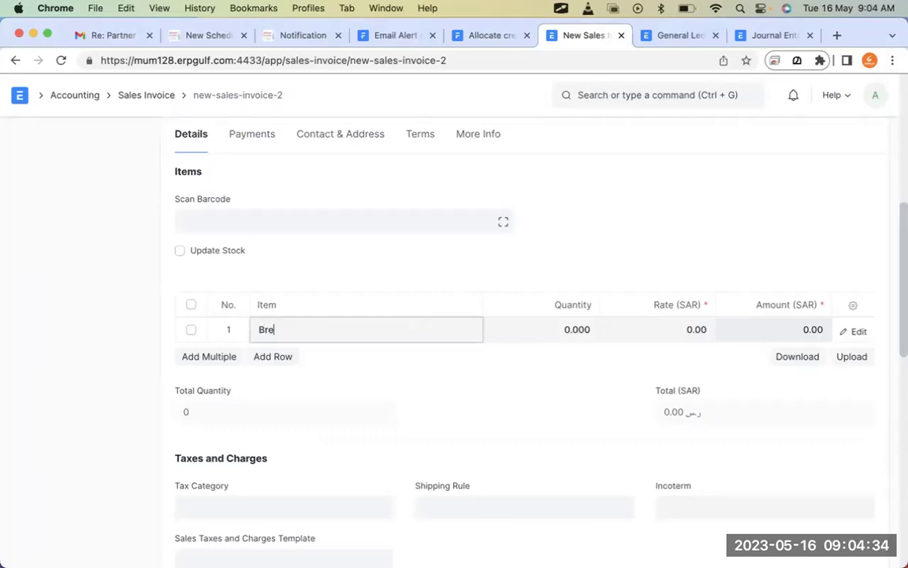
left_click(419, 370)
left_click(563, 331)
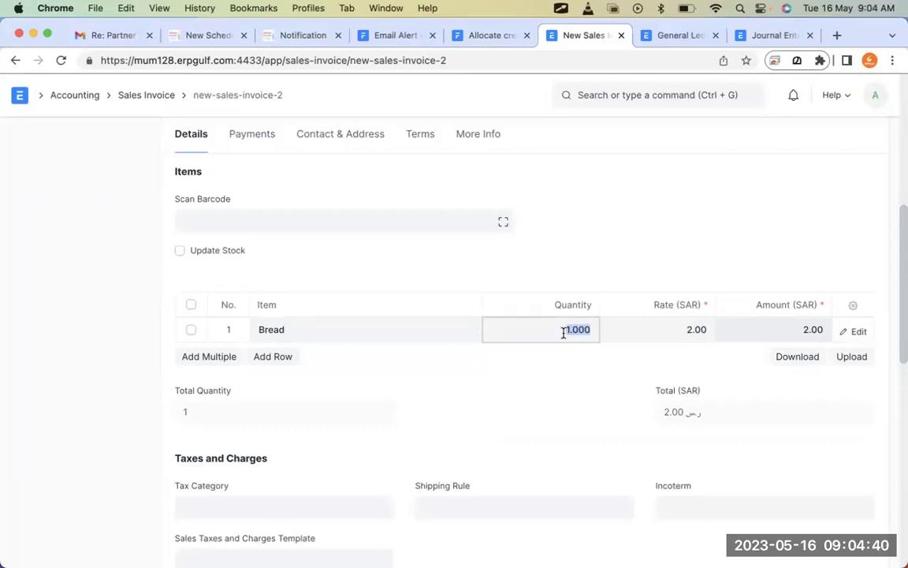
type("250")
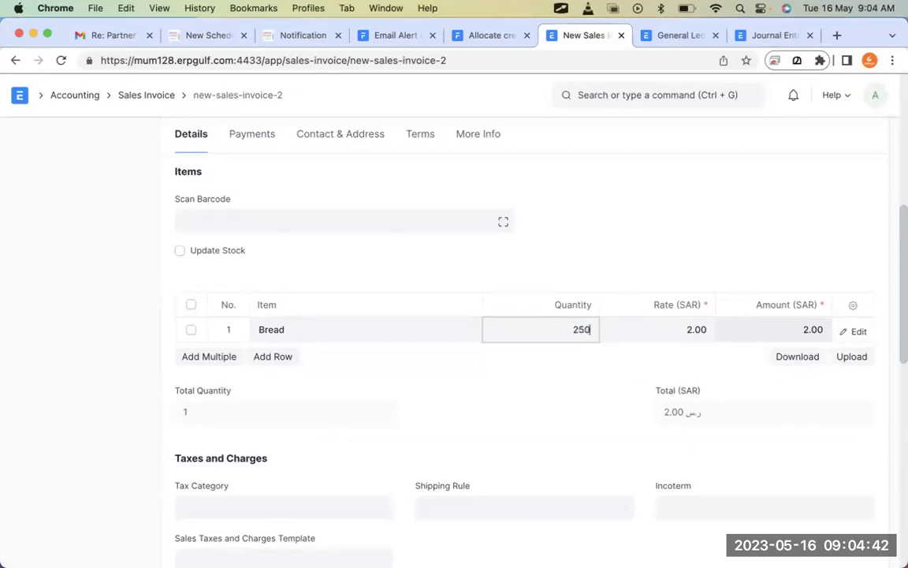
key("Tab")
Remove the VAT 15% tax row so the invoice has no tax
scroll(695, 384, "down", 5)
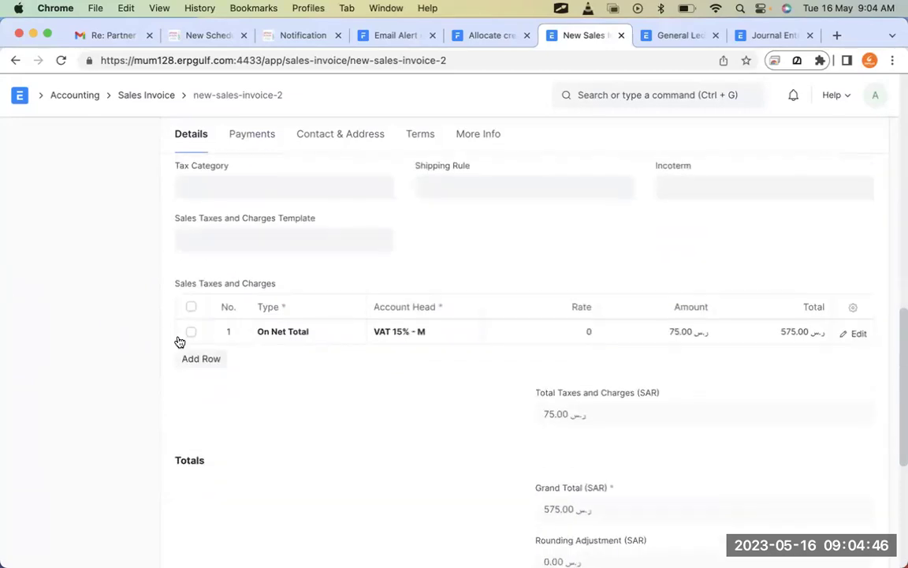
left_click(191, 331)
left_click(199, 359)
scroll(651, 277, "up", 10)
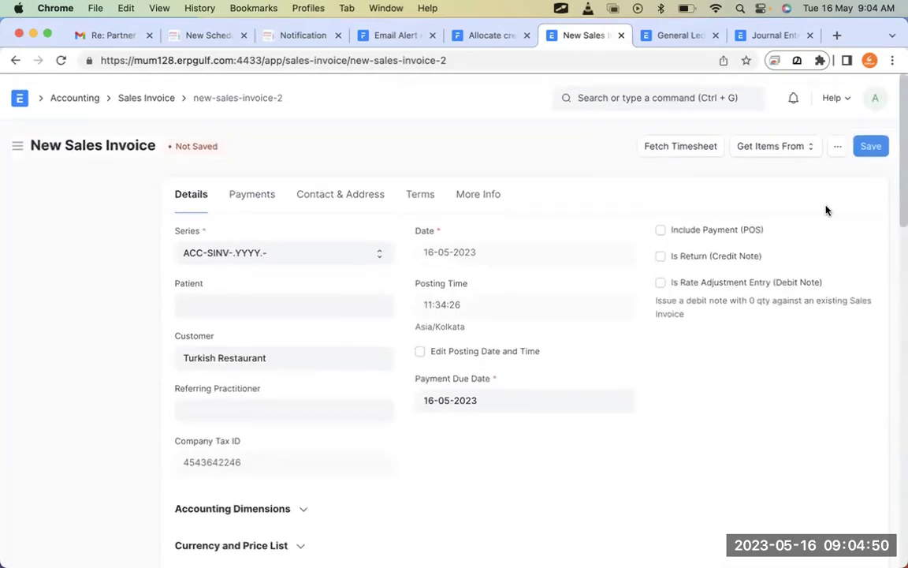
Save and submit invoice ACC-SINV-2023-00135, then return to the General Ledger report
left_click(871, 143)
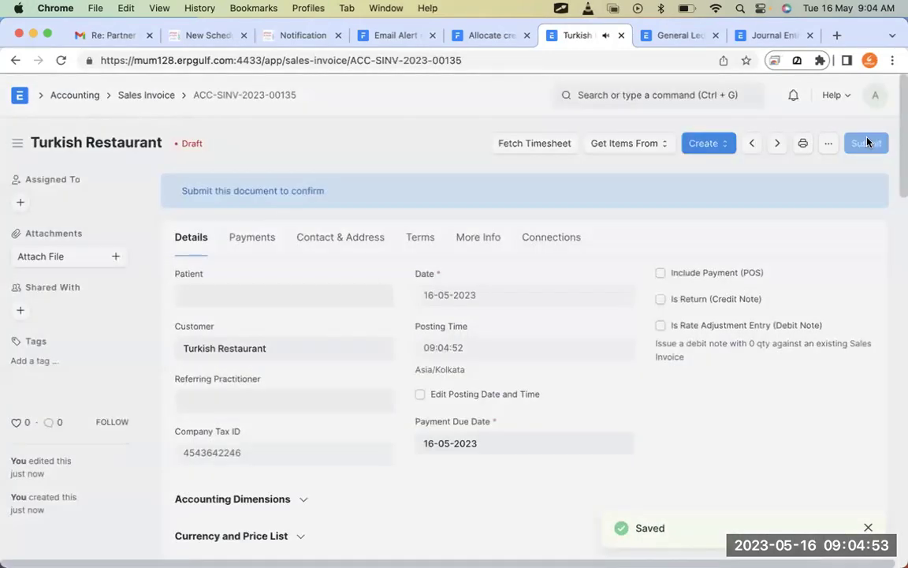
left_click(867, 142)
left_click(624, 204)
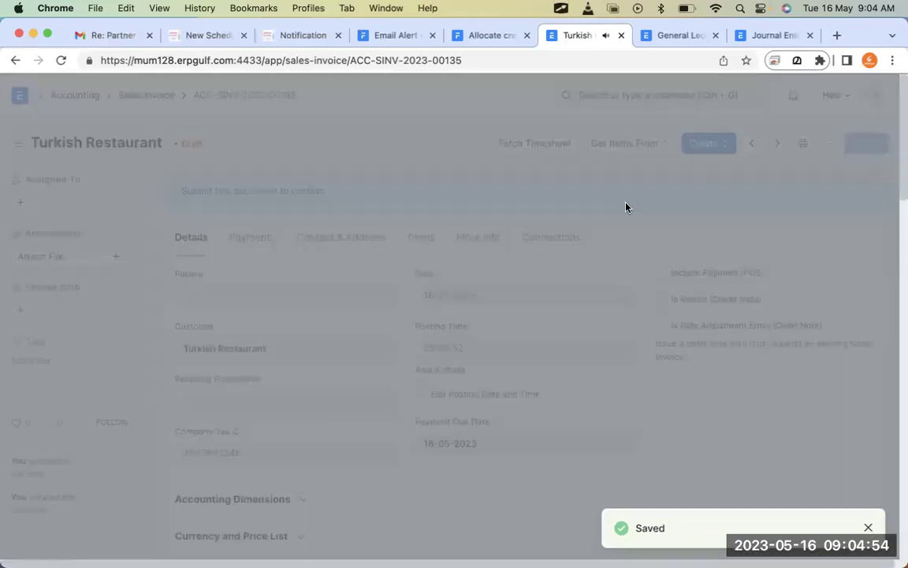
left_click(672, 38)
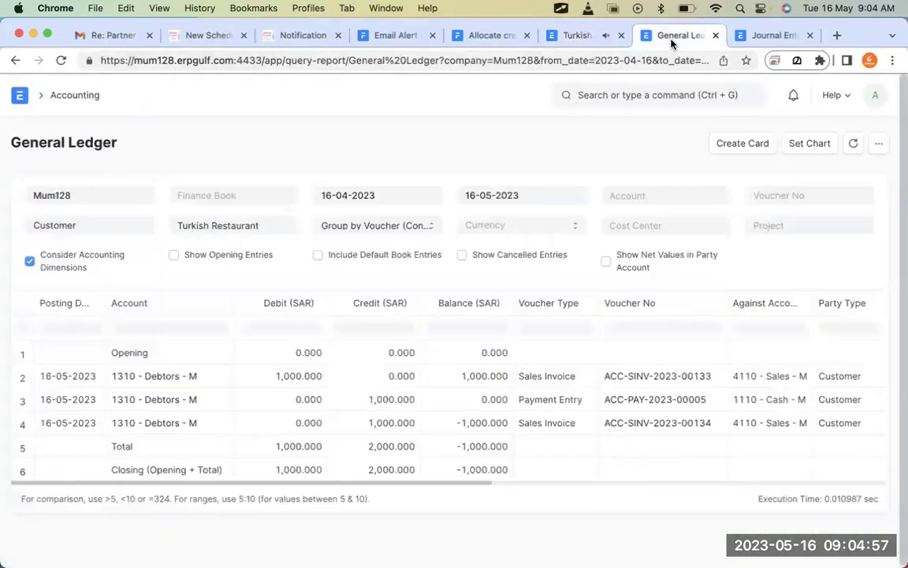
Review the submitted invoice and the Sales Invoice list, then the General Ledger again
left_click(571, 39)
left_click(138, 95)
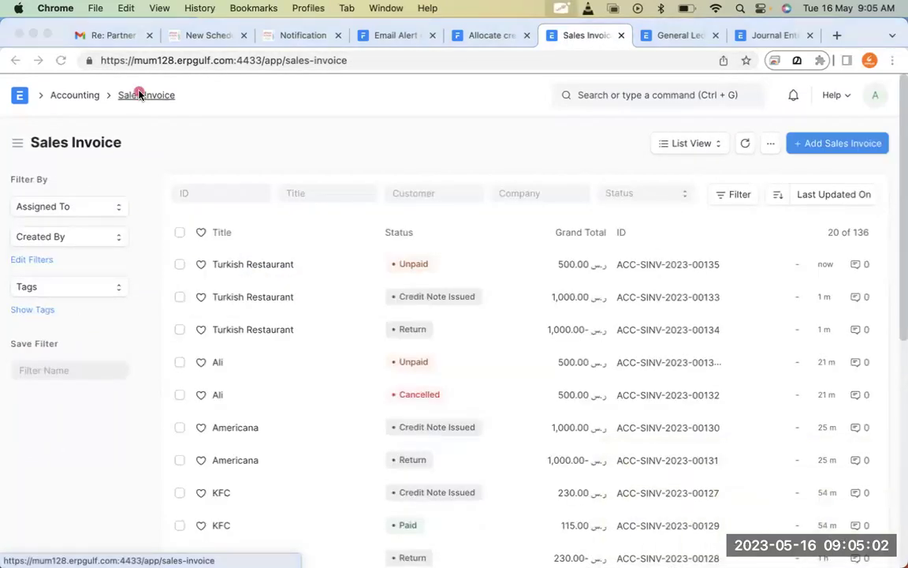
mouse_move(473, 207)
left_mouse_down()
mouse_move(369, 209)
mouse_move(359, 254)
mouse_move(391, 279)
mouse_move(423, 264)
left_mouse_up()
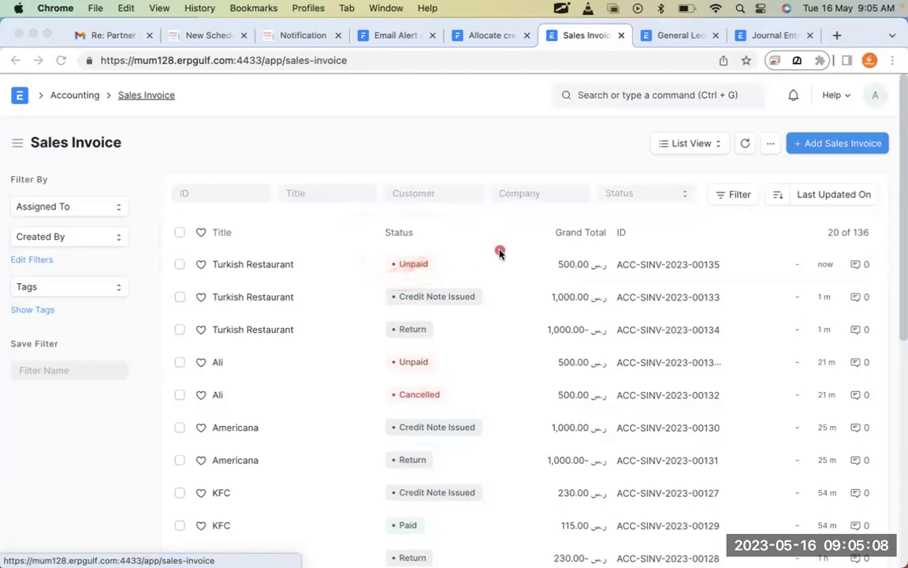
left_click(667, 41)
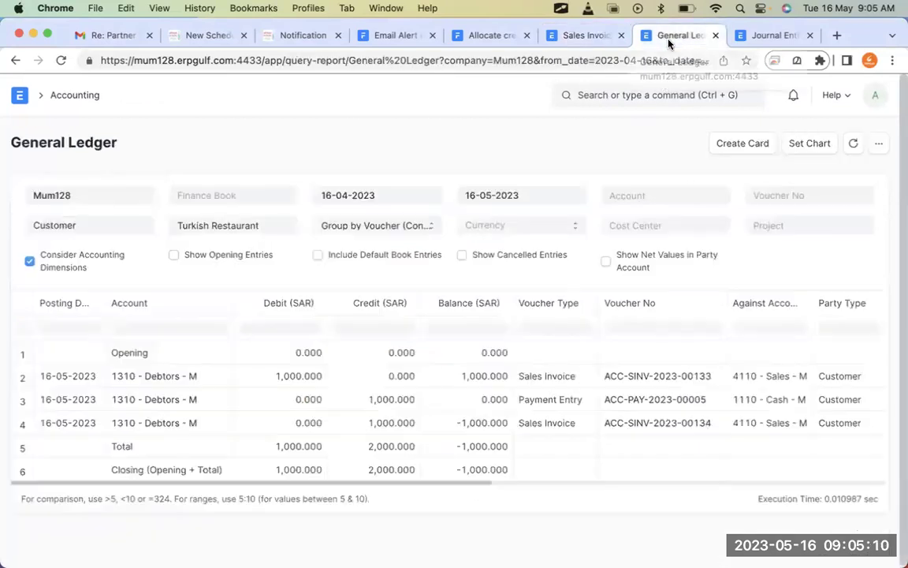
Inspect Turkish Restaurant's Accounts Receivable report from the customer page
left_click(9, 63)
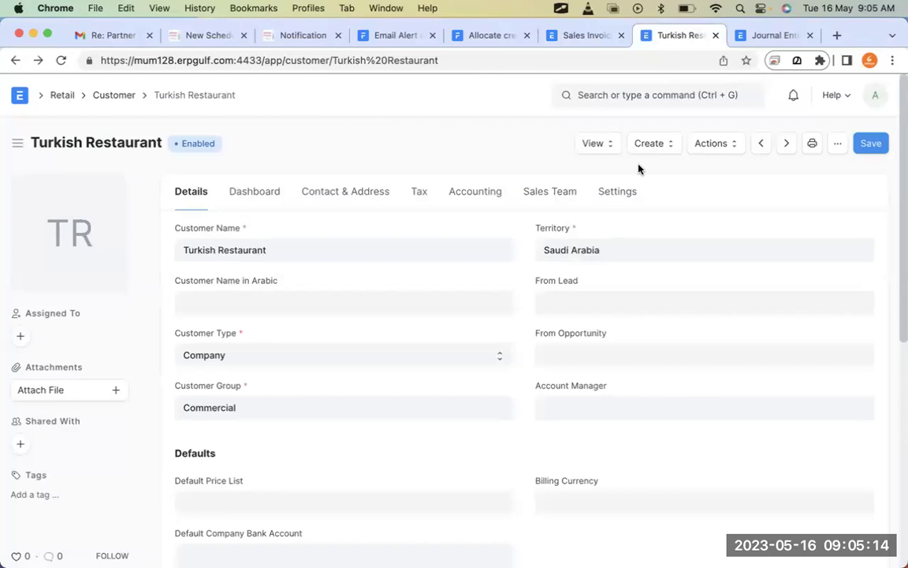
left_click(592, 142)
left_click(616, 177)
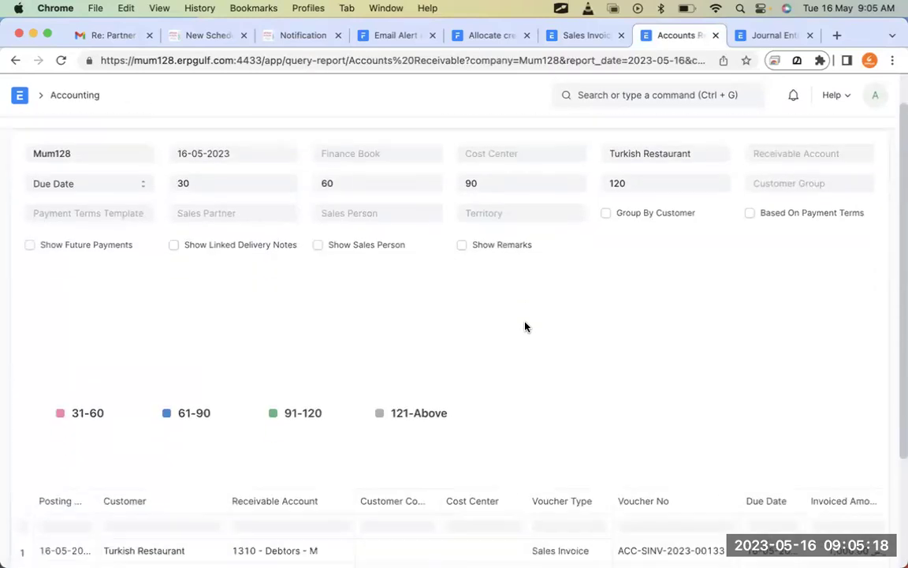
scroll(525, 325, "down", 4)
scroll(598, 408, "right", 3)
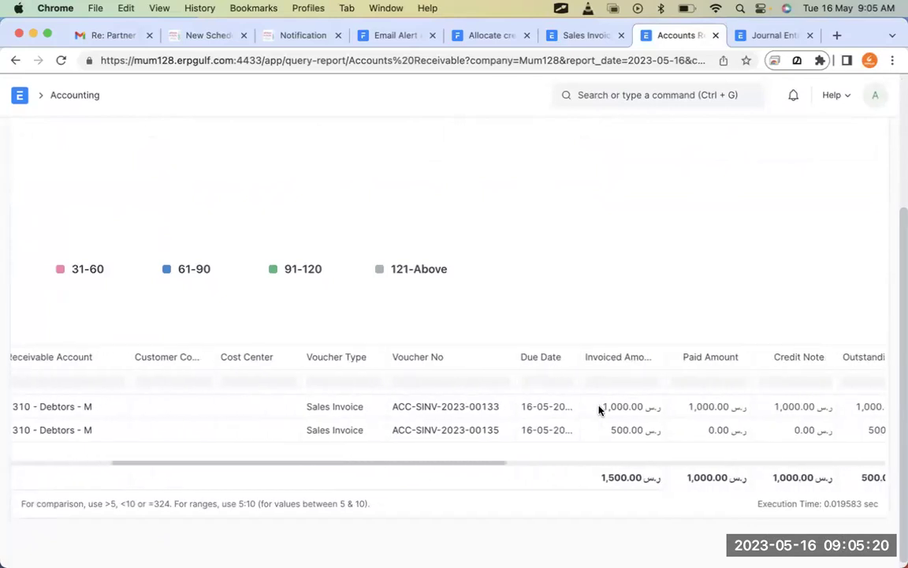
scroll(600, 409, "right", 2)
left_click(660, 408)
mouse_move(691, 411)
left_mouse_down()
mouse_move(623, 430)
mouse_move(535, 432)
mouse_move(511, 395)
mouse_move(478, 300)
left_mouse_up()
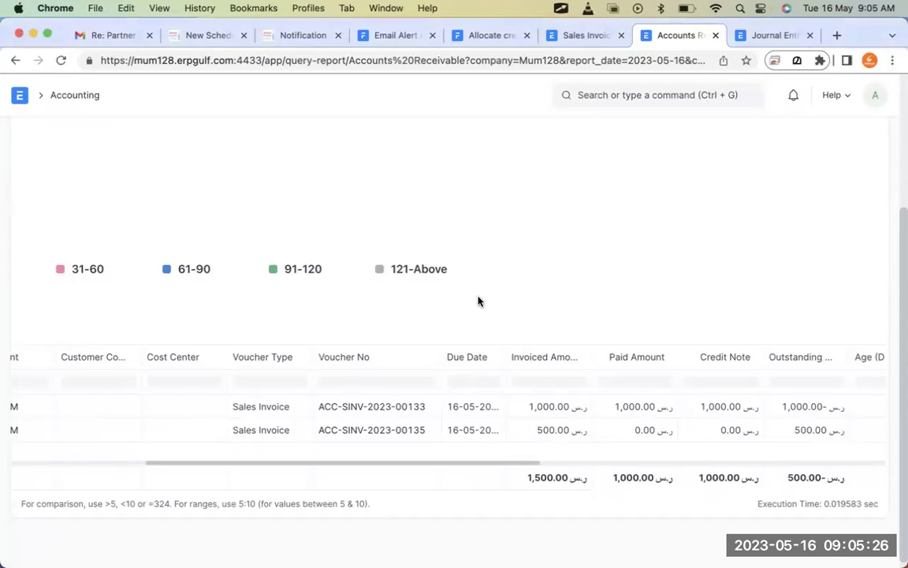
Review Turkish Restaurant's accounting ledger, then return to the customer record
left_click(16, 61)
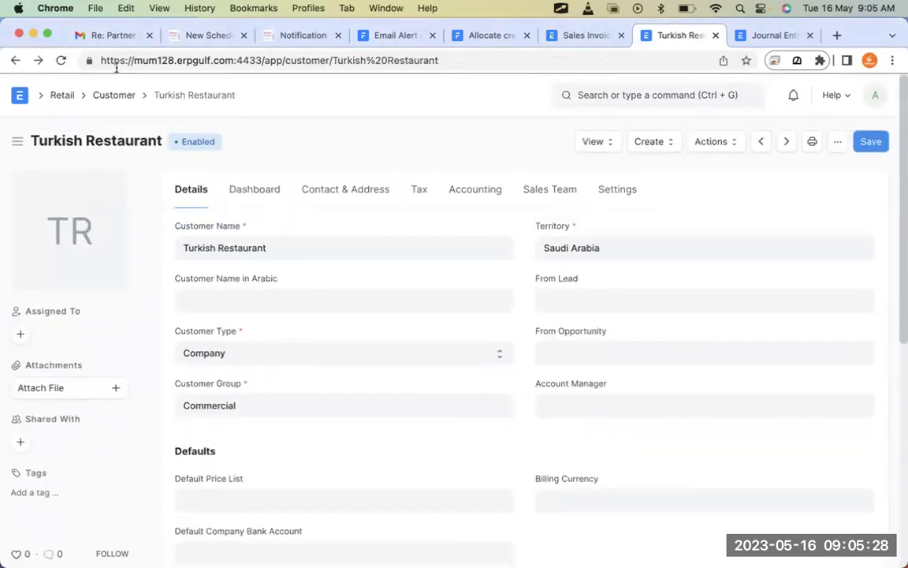
left_click(590, 148)
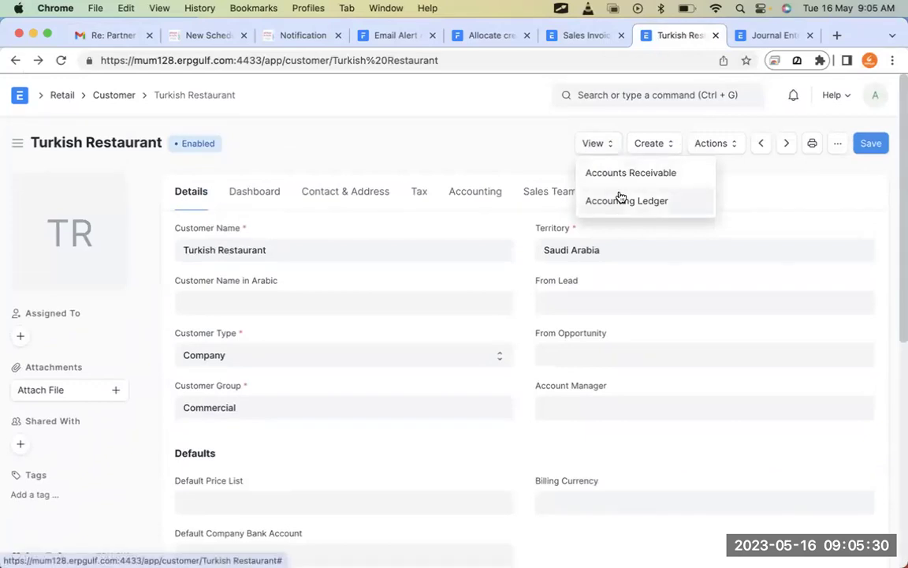
left_click(621, 197)
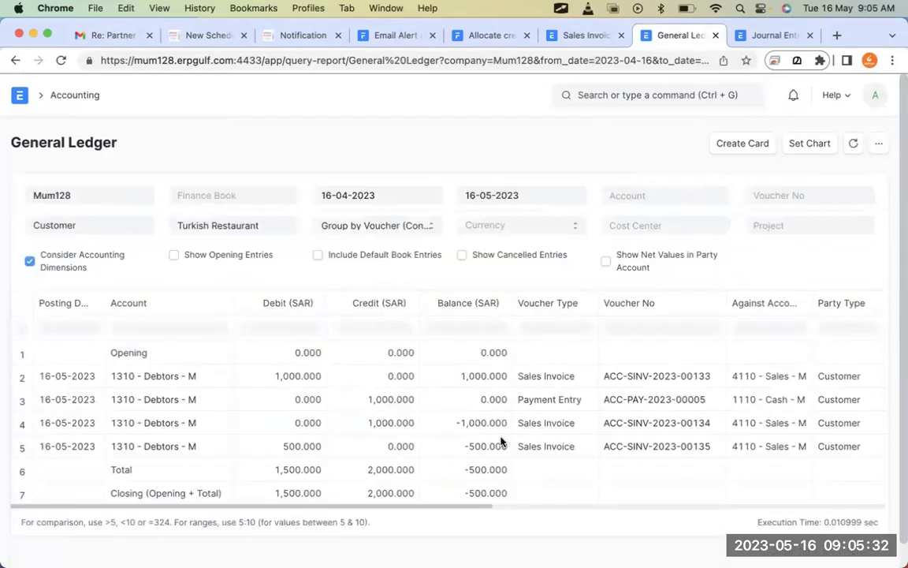
mouse_move(483, 470)
left_mouse_down()
mouse_move(467, 471)
mouse_move(510, 522)
left_mouse_up()
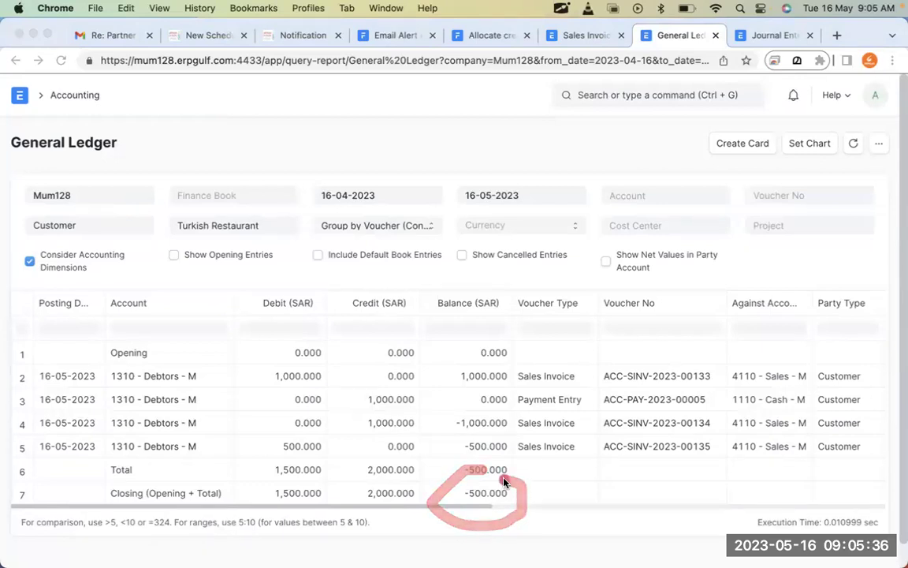
key("Escape")
left_click(11, 64)
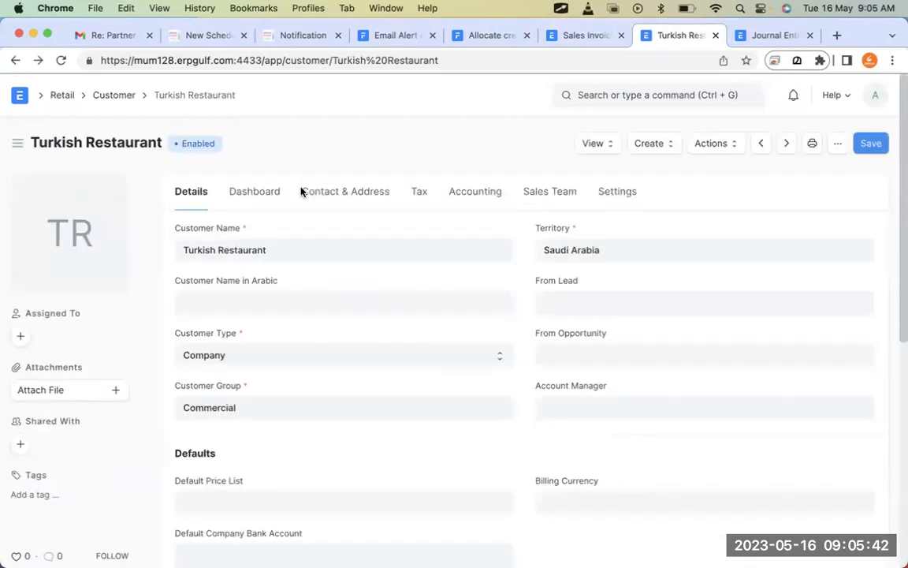
Find the Journal Entry list by searching 'journal' and start a new journal entry
left_click(775, 36)
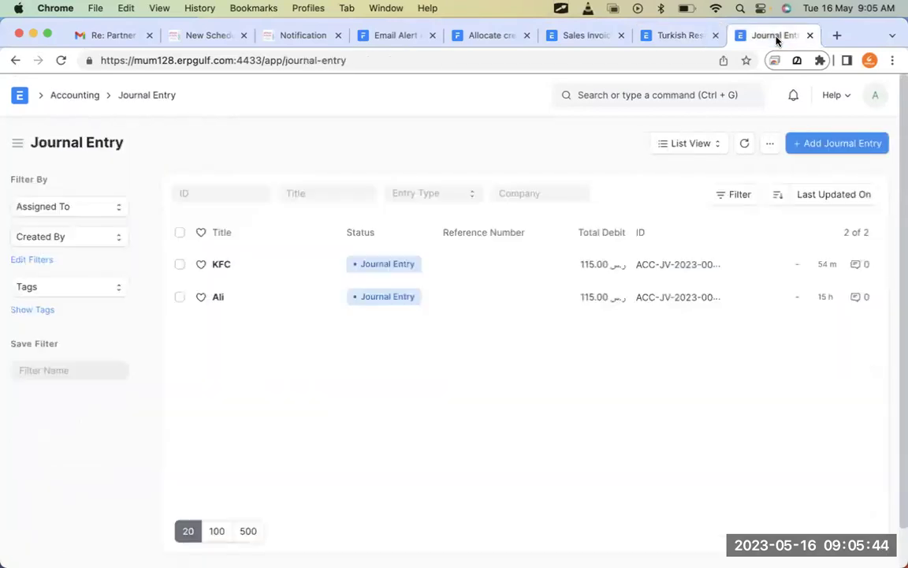
left_click(75, 96)
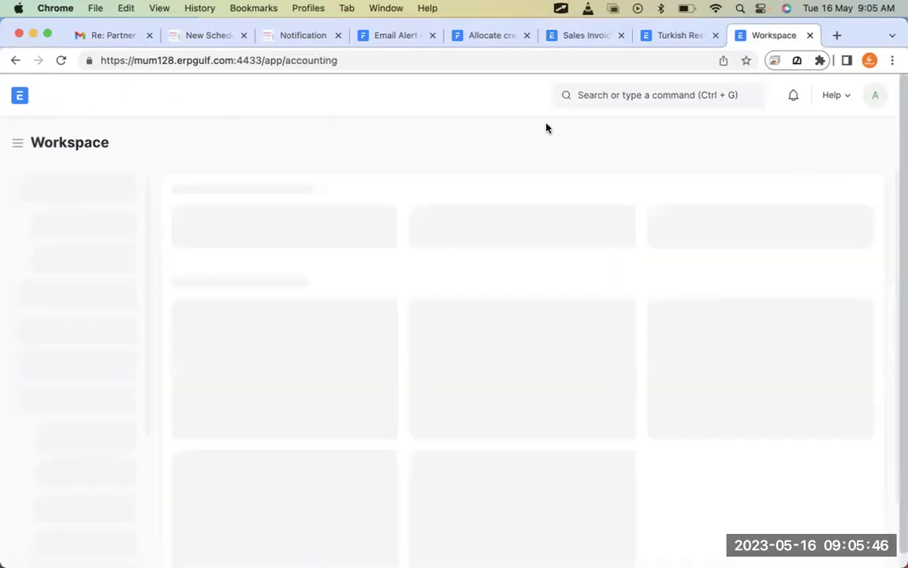
left_click(609, 99)
type("journal")
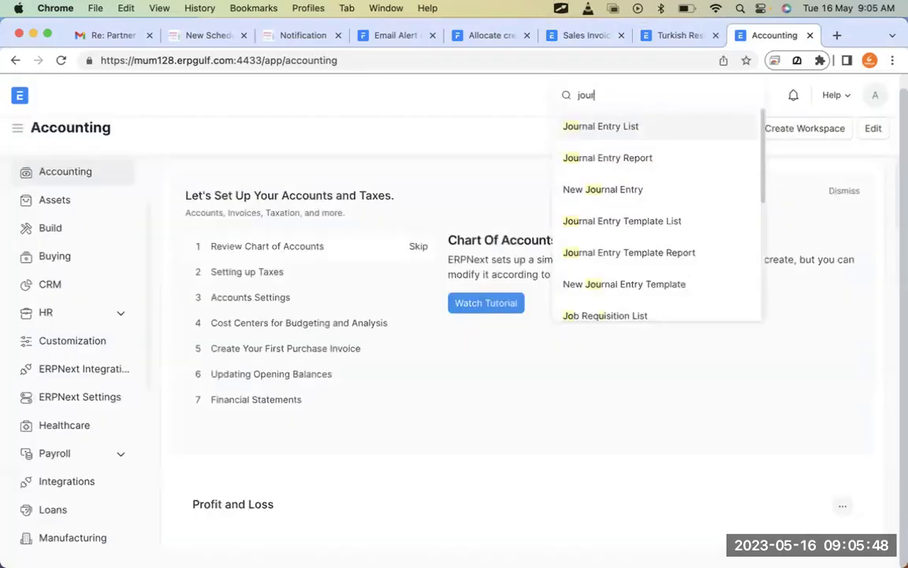
left_click(620, 128)
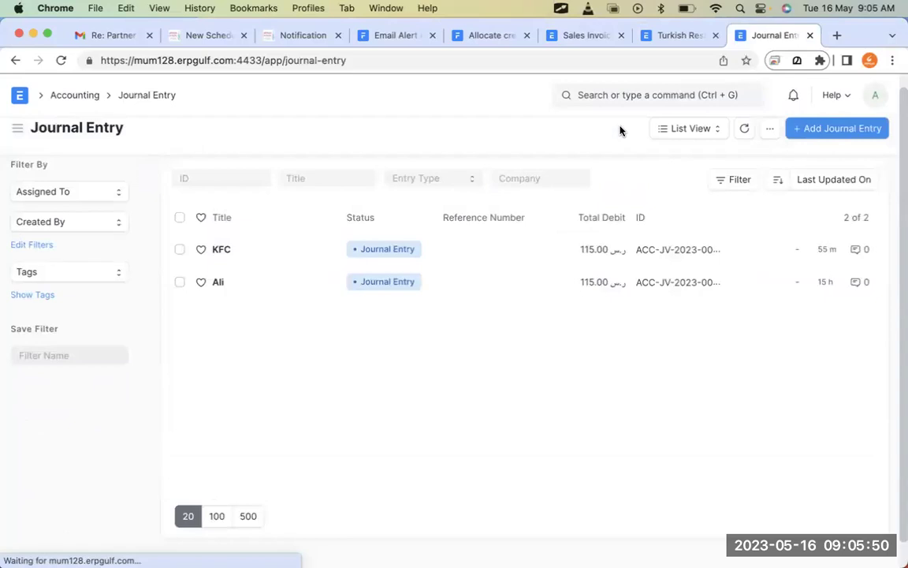
left_click(830, 136)
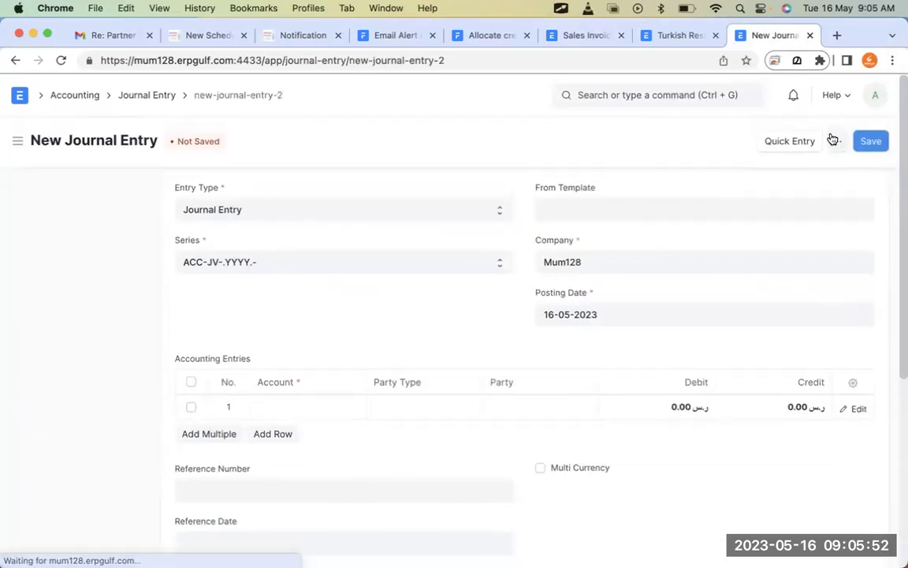
Fill row 1 with party type Customer, party Turkish Restaurant, credit 500
scroll(630, 317, "down", 2)
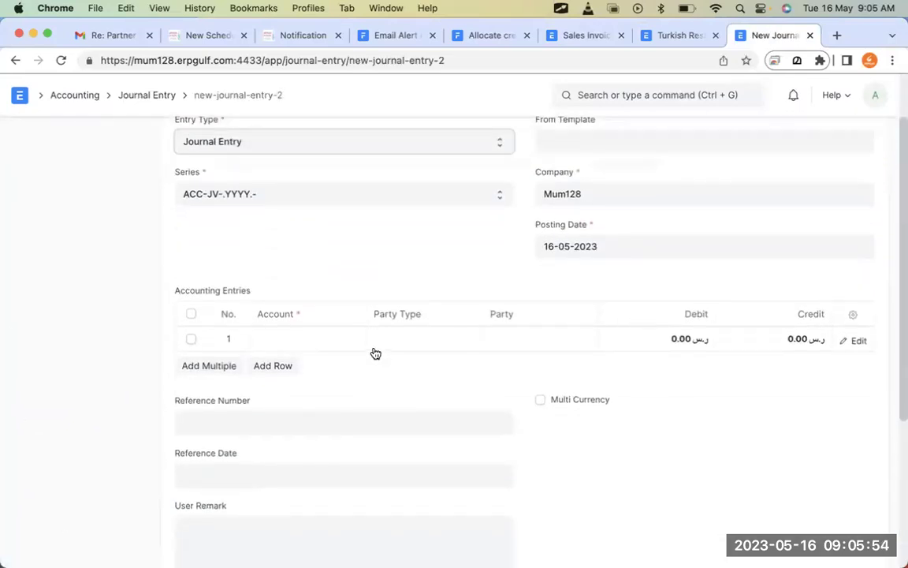
left_click(411, 340)
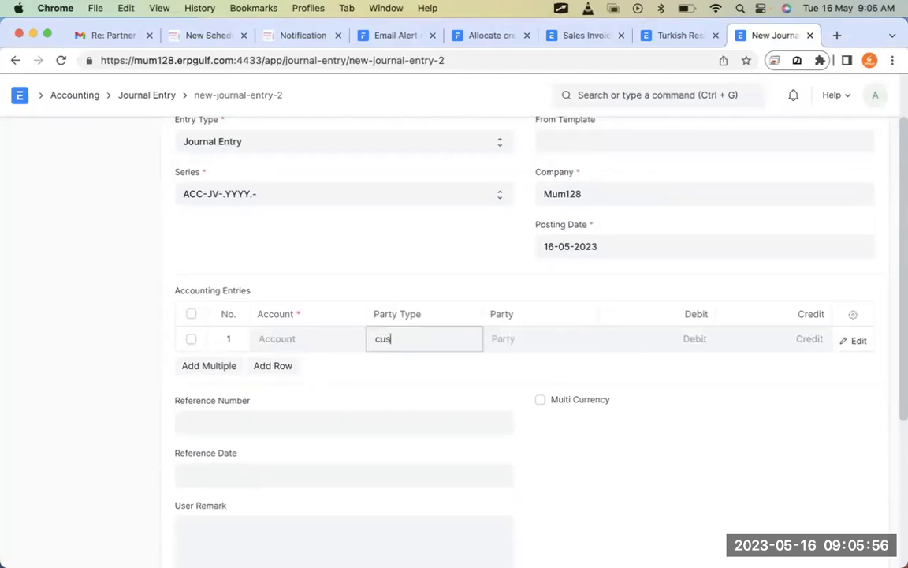
left_click(405, 369)
left_click(543, 346)
type("tur")
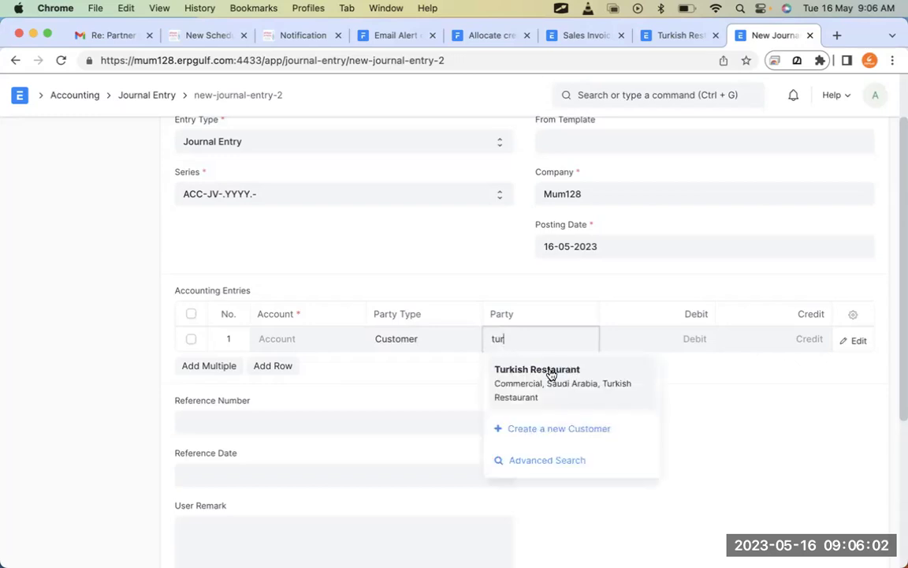
left_click(551, 374)
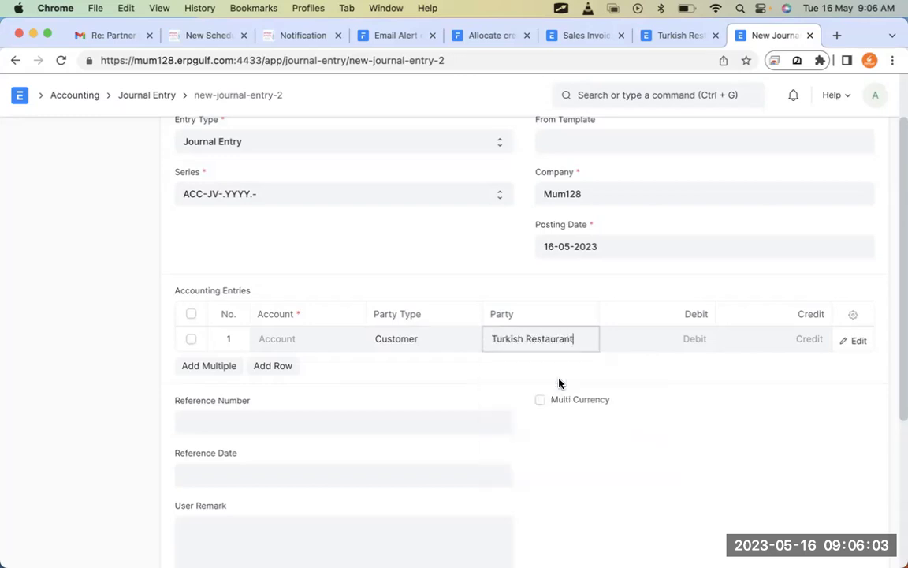
left_click(772, 344)
type("5")
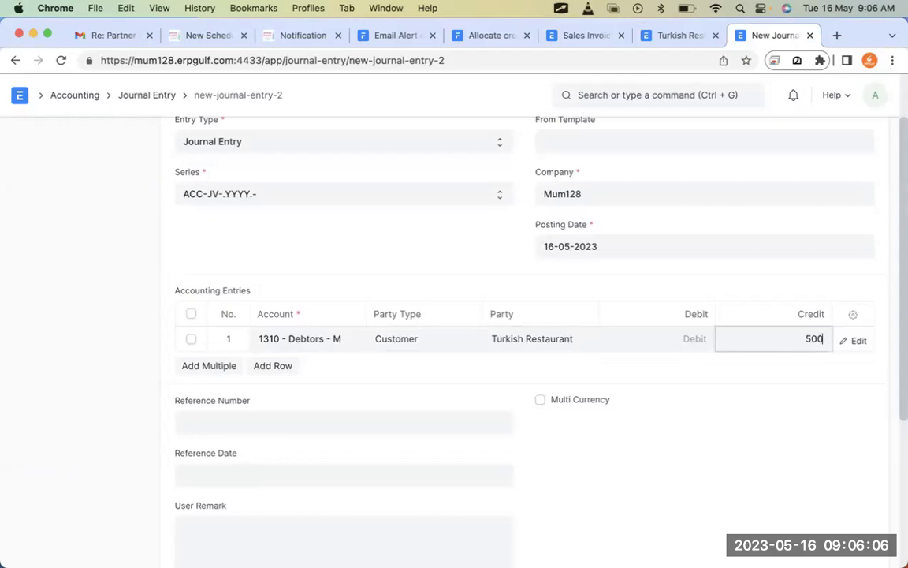
type("00")
key("Tab")
Fill row 2 with party type Customer, party Turkish Restaurant, debit 500
left_click(424, 363)
type("cus")
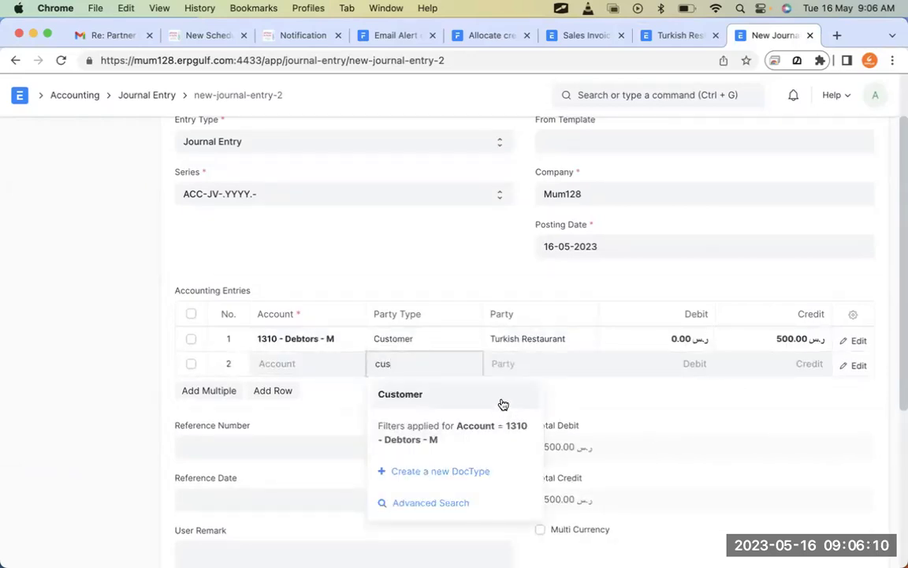
left_click(500, 400)
left_click(591, 366)
type("tur")
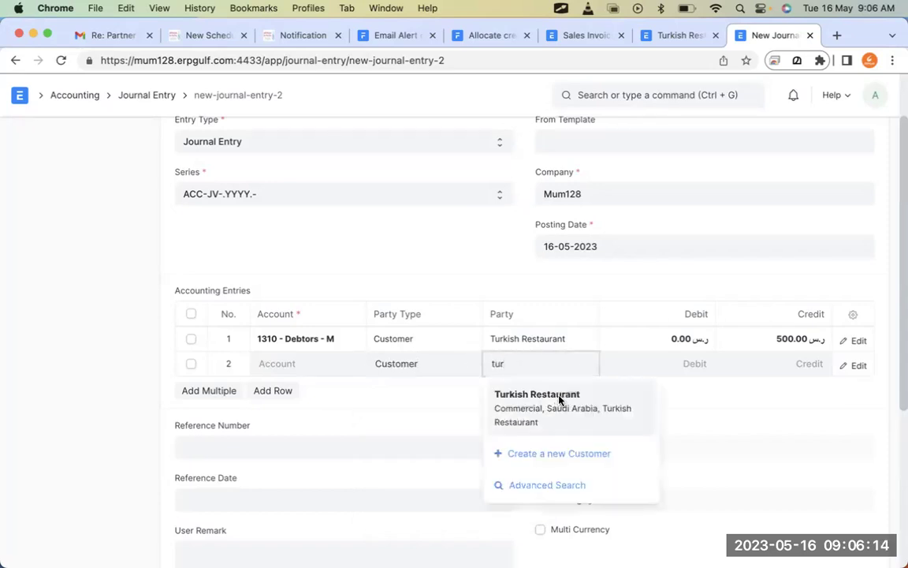
left_click(558, 402)
left_click(651, 365)
type("500")
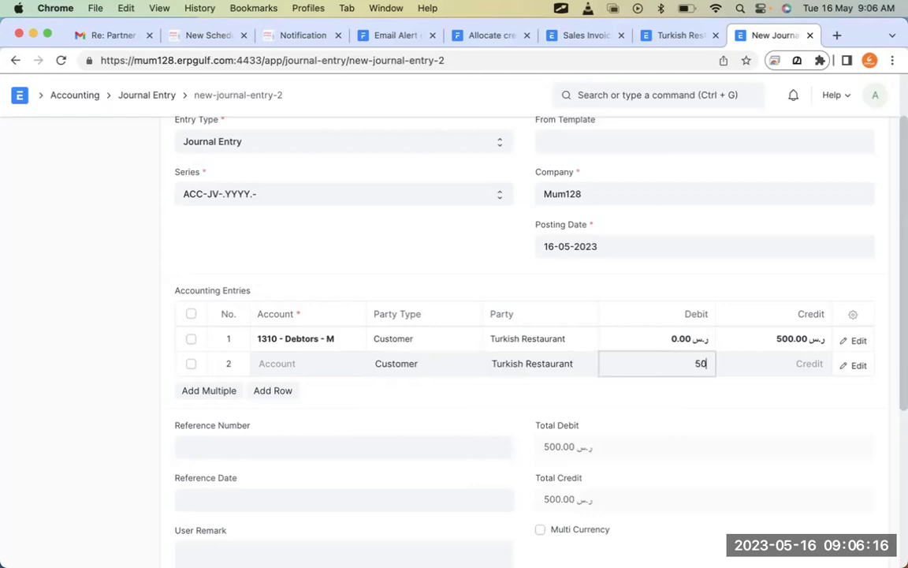
left_click(852, 289)
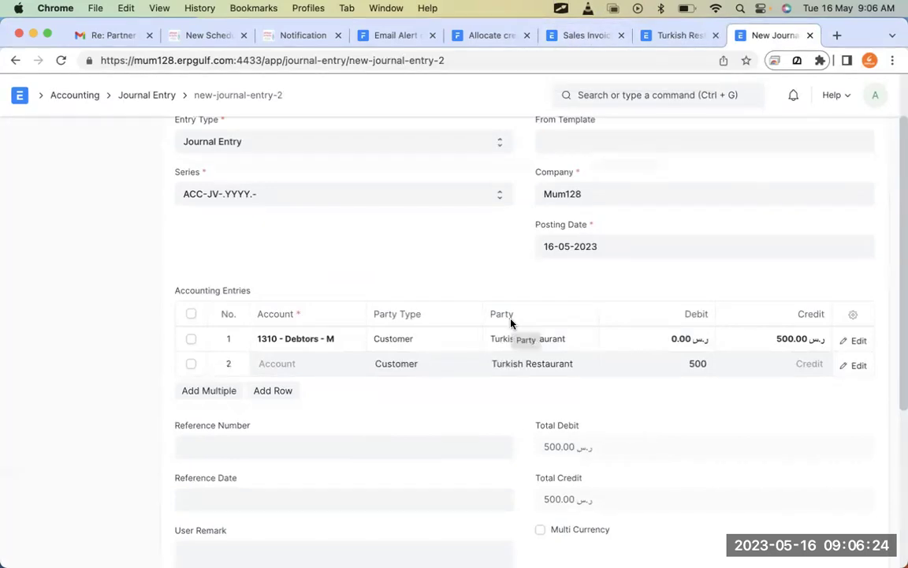
mouse_move(513, 320)
left_mouse_down()
mouse_move(475, 321)
mouse_move(564, 415)
mouse_move(584, 310)
mouse_move(478, 309)
left_mouse_up()
left_click(589, 38)
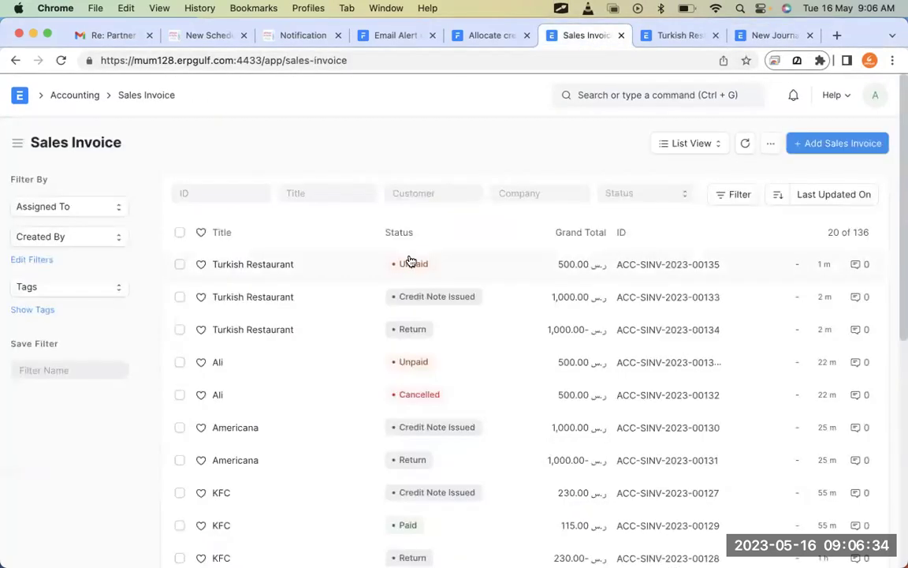
mouse_move(396, 222)
left_mouse_down()
mouse_move(377, 253)
mouse_move(498, 288)
left_mouse_up()
mouse_move(712, 243)
left_mouse_down()
mouse_move(691, 242)
mouse_move(633, 275)
left_mouse_up()
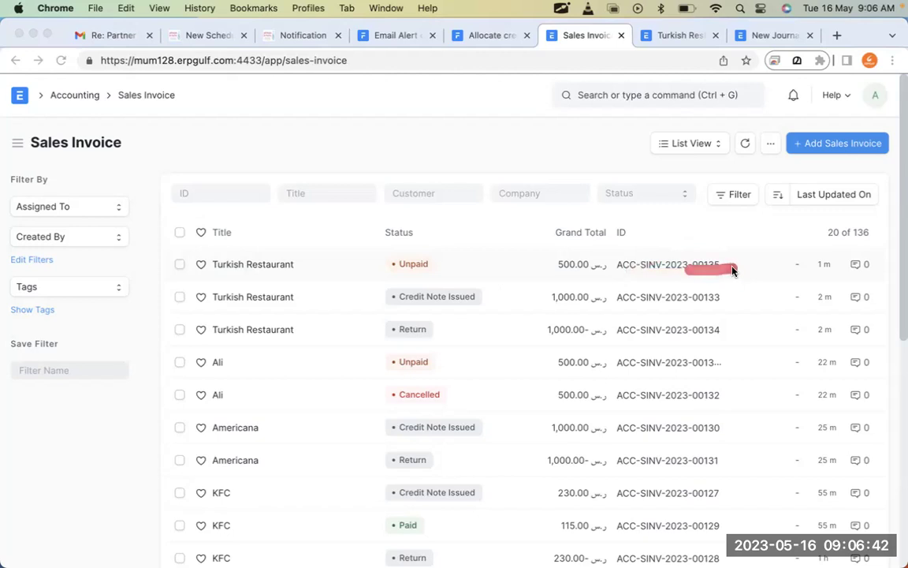
mouse_move(731, 270)
left_mouse_down()
mouse_move(679, 304)
mouse_move(719, 302)
left_mouse_up()
key("Escape")
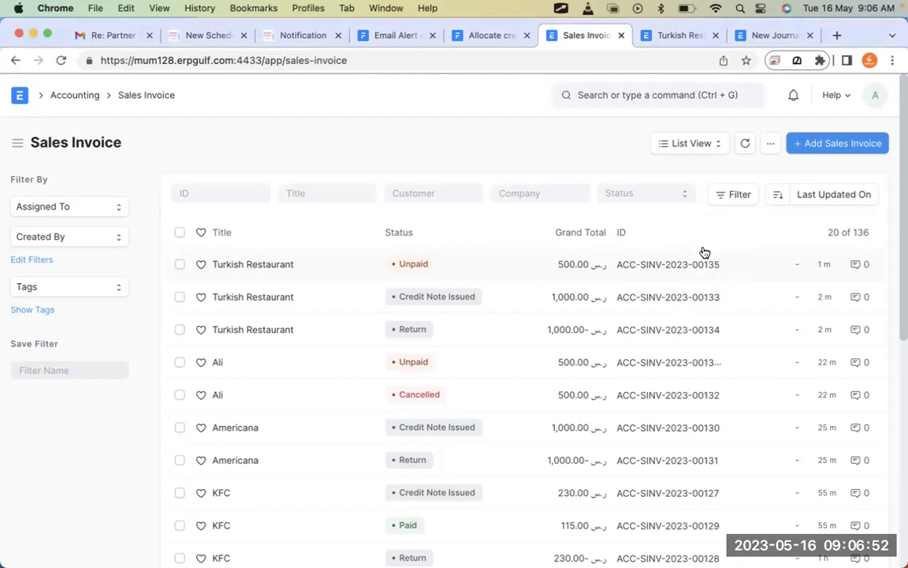
left_click(780, 34)
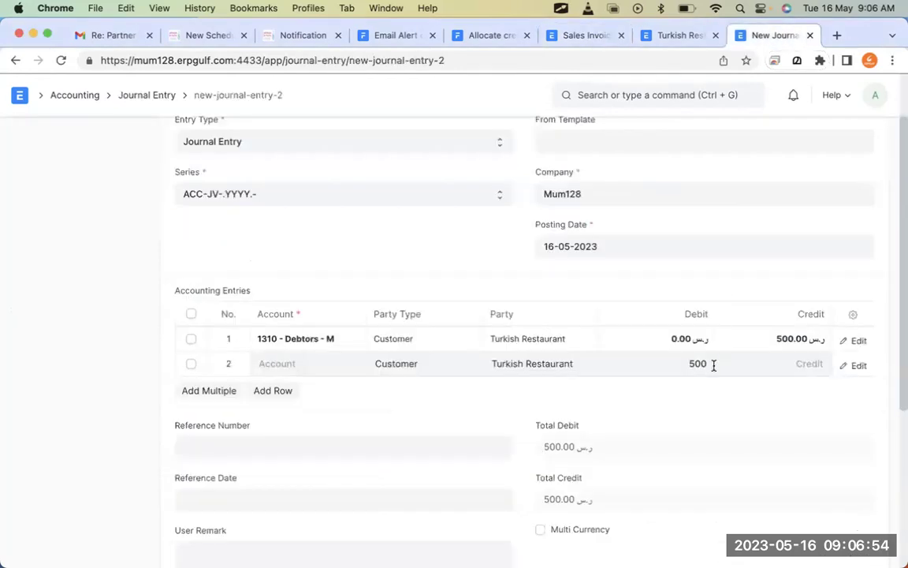
Set row 1's reference to Sales Invoice ACC-SINV-2023-00135 and collapse the row
left_click(765, 331)
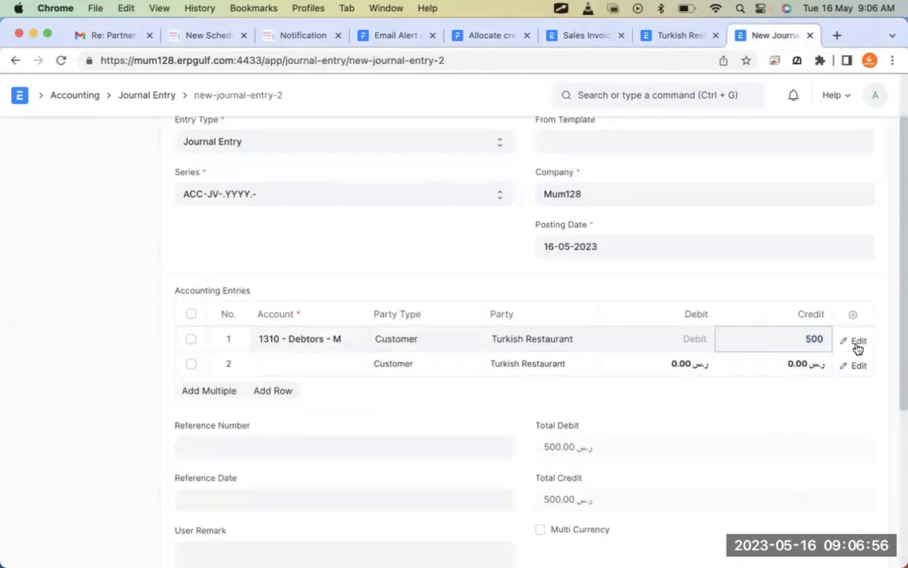
left_click(856, 340)
scroll(314, 468, "down", 5)
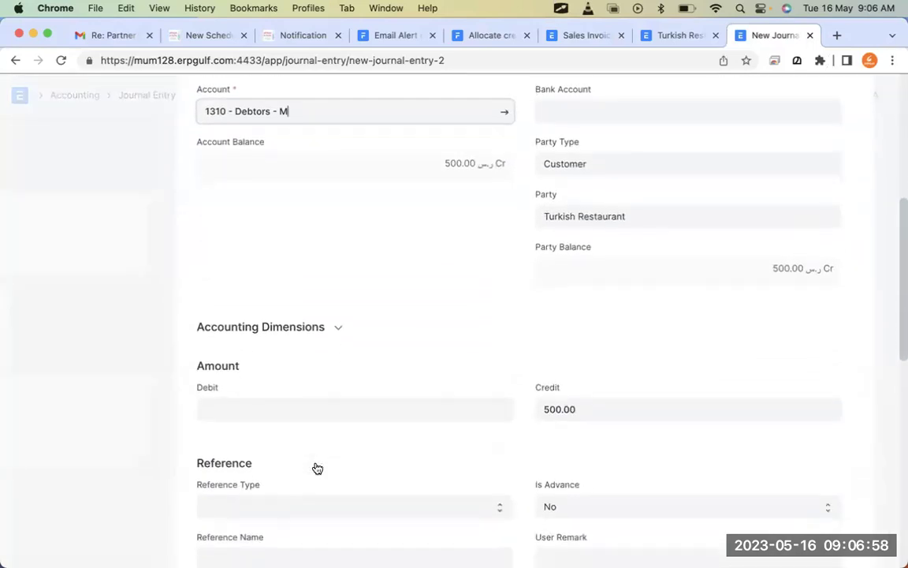
left_click(443, 264)
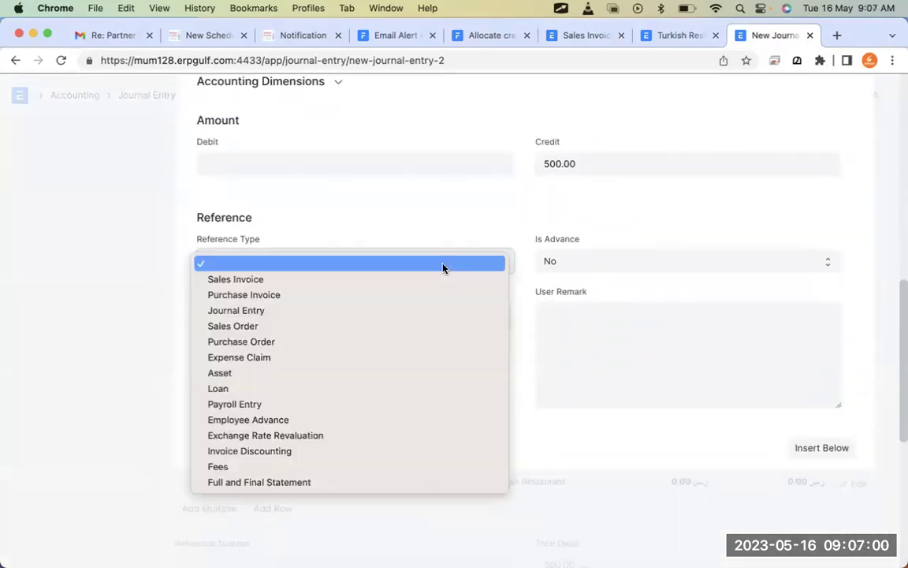
left_click(442, 285)
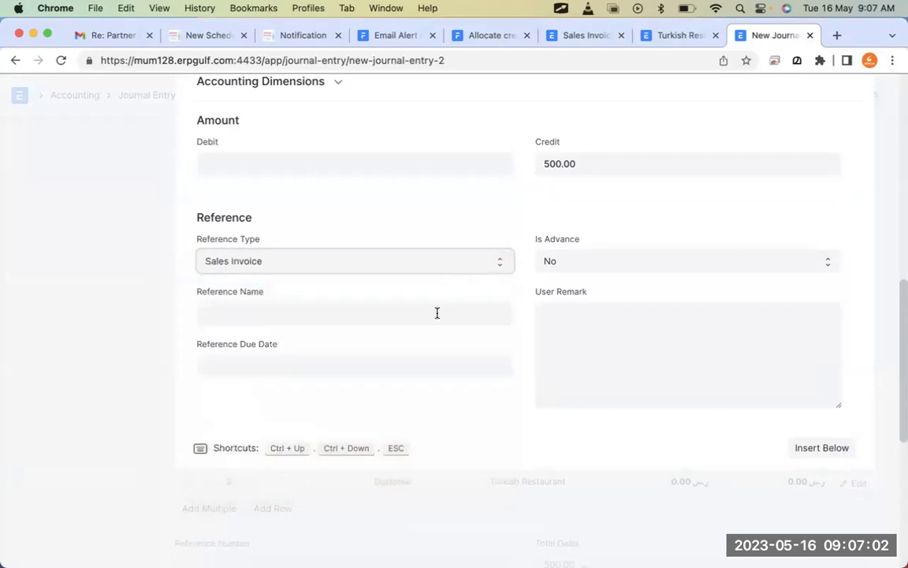
left_click(445, 313)
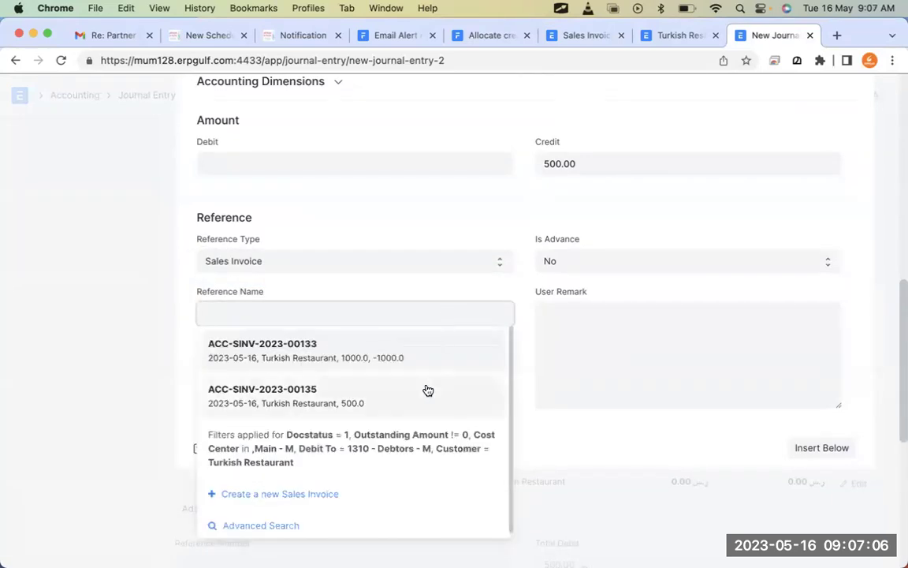
left_click(425, 389)
scroll(588, 396, "up", 6)
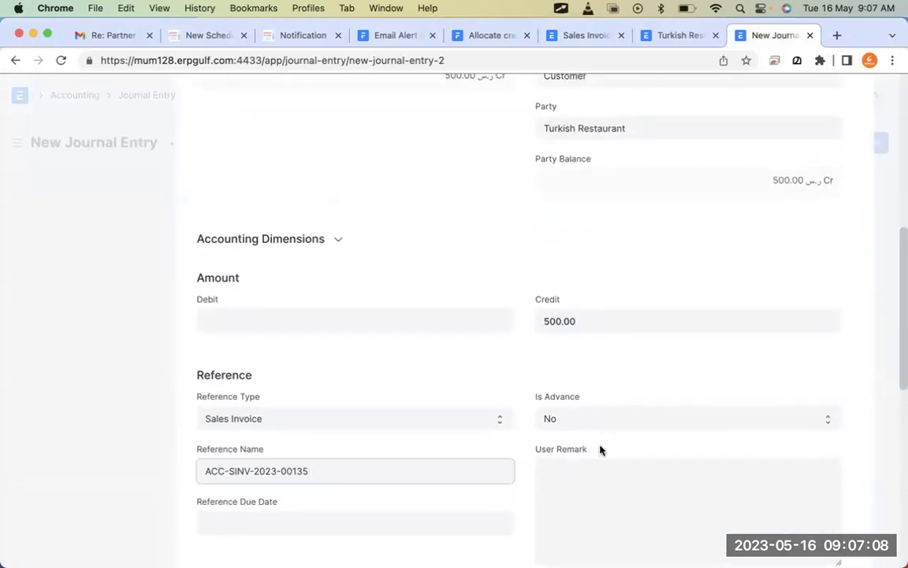
left_click(840, 297)
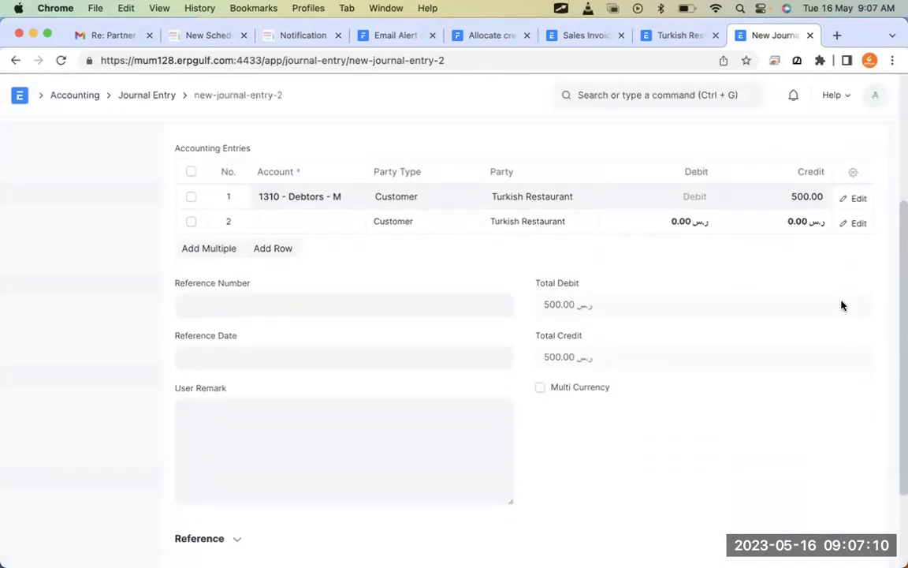
Reference row 2 to Sales Invoice ACC-SINV-2023-00133, which fills a 1,000.00 debit
left_click(858, 220)
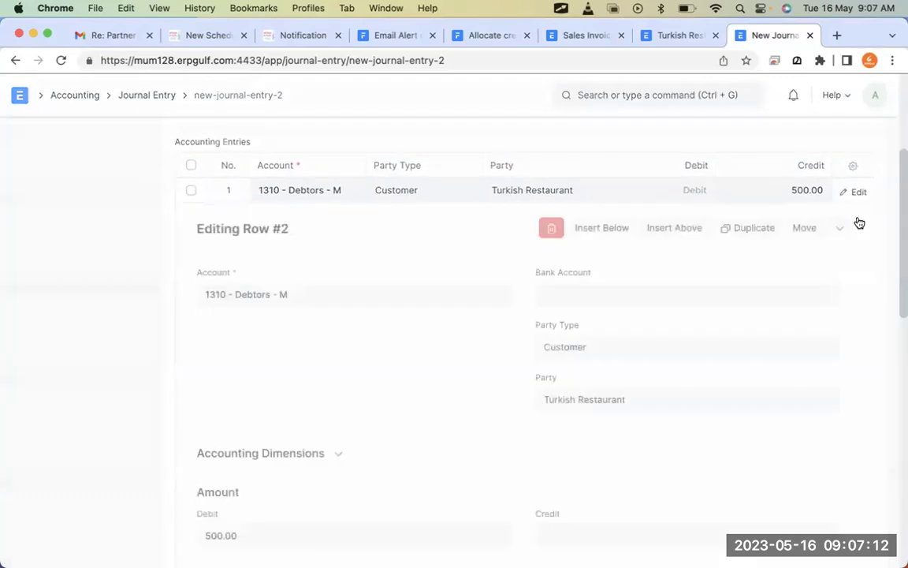
scroll(584, 344, "down", 5)
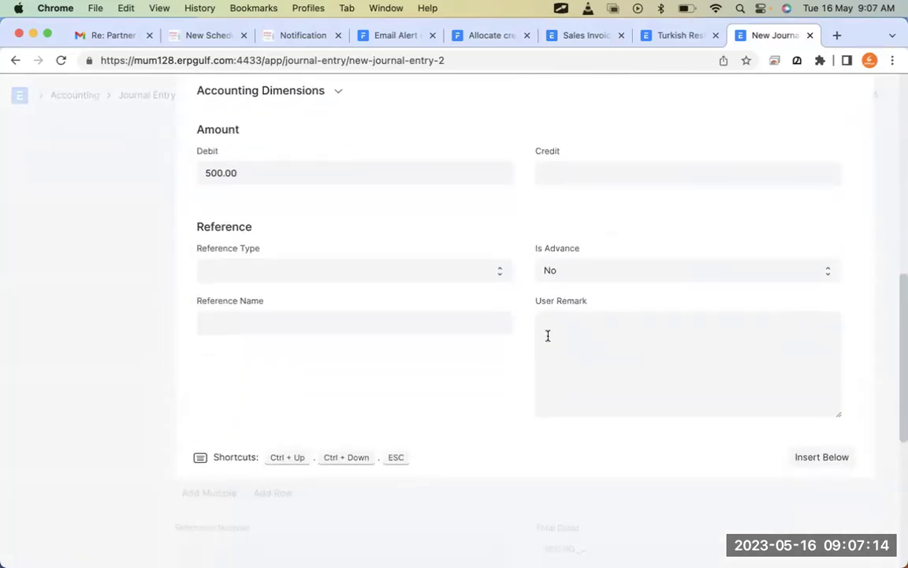
left_click(497, 272)
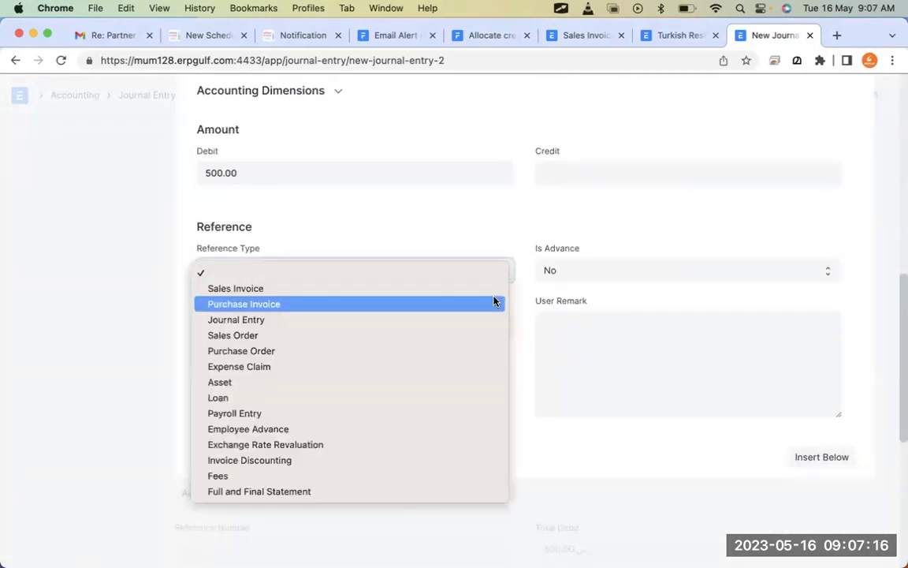
key("Escape")
left_click(478, 324)
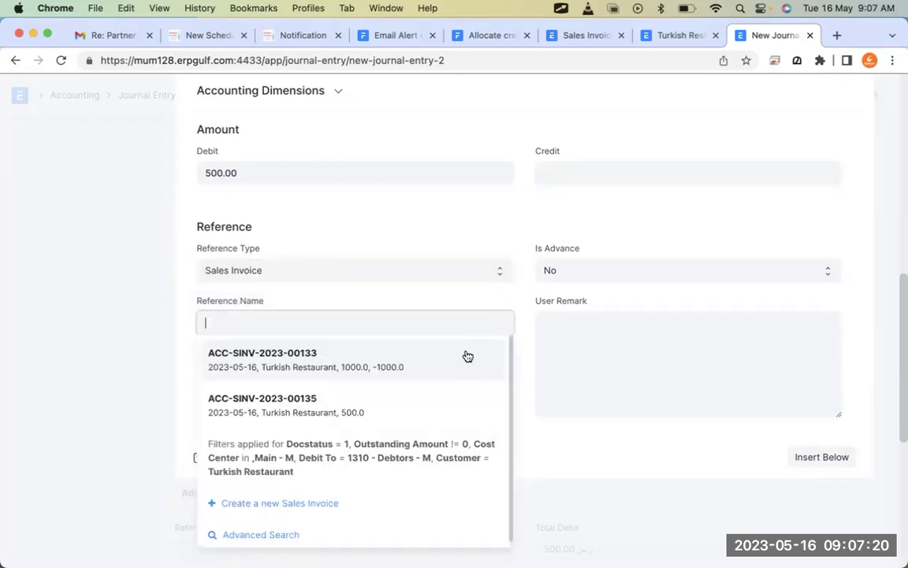
left_click(466, 356)
scroll(692, 339, "up", 5)
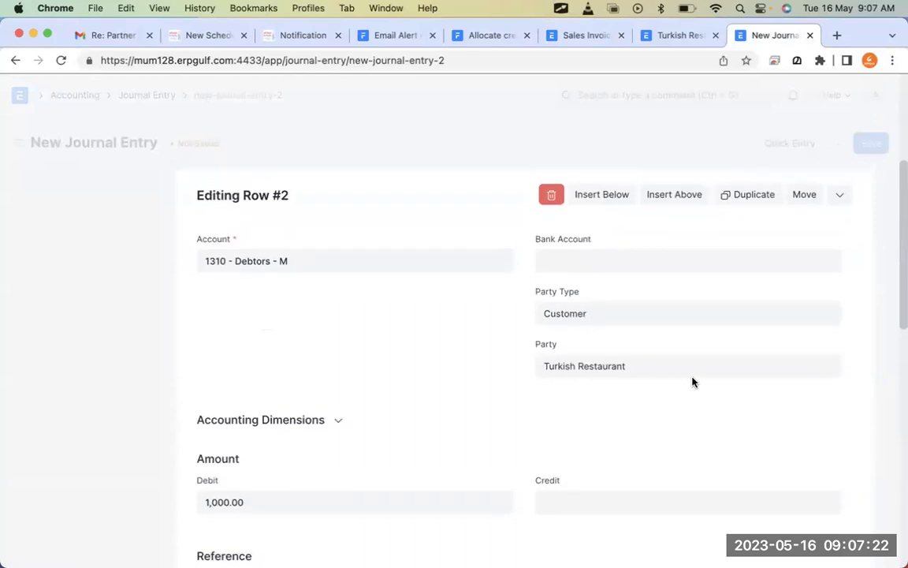
left_click(839, 203)
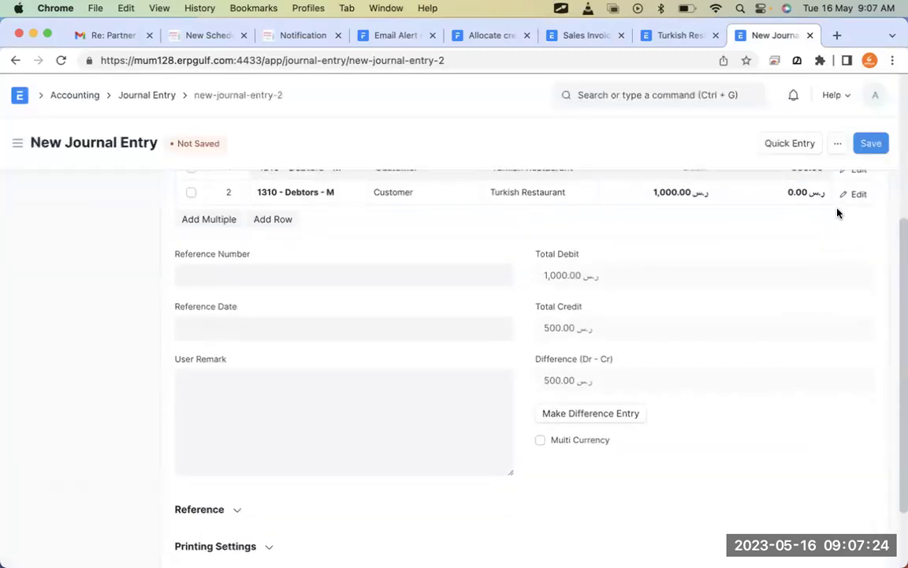
scroll(838, 211, "up", 2)
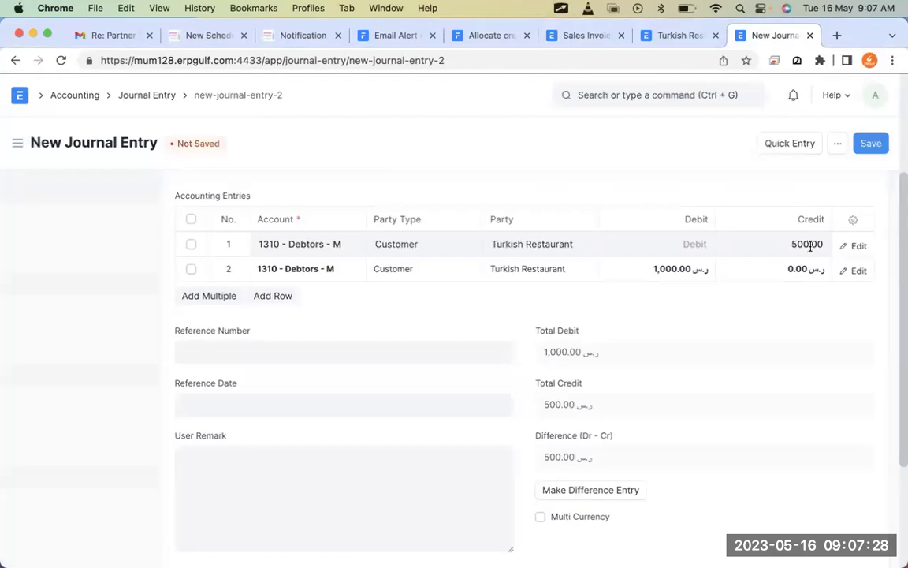
Change row 2's debit from 1000 to 500
left_click(644, 273)
key("super+a")
type("500")
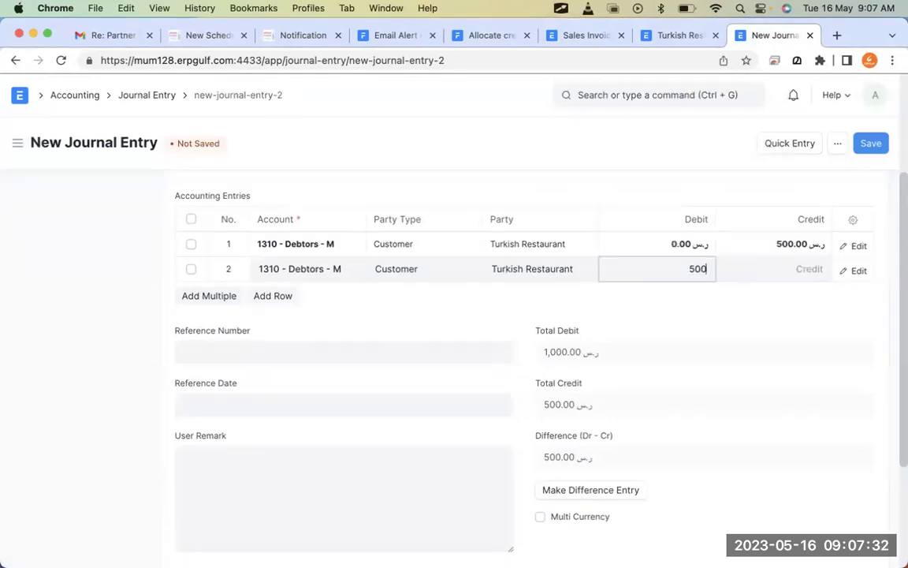
left_click(877, 320)
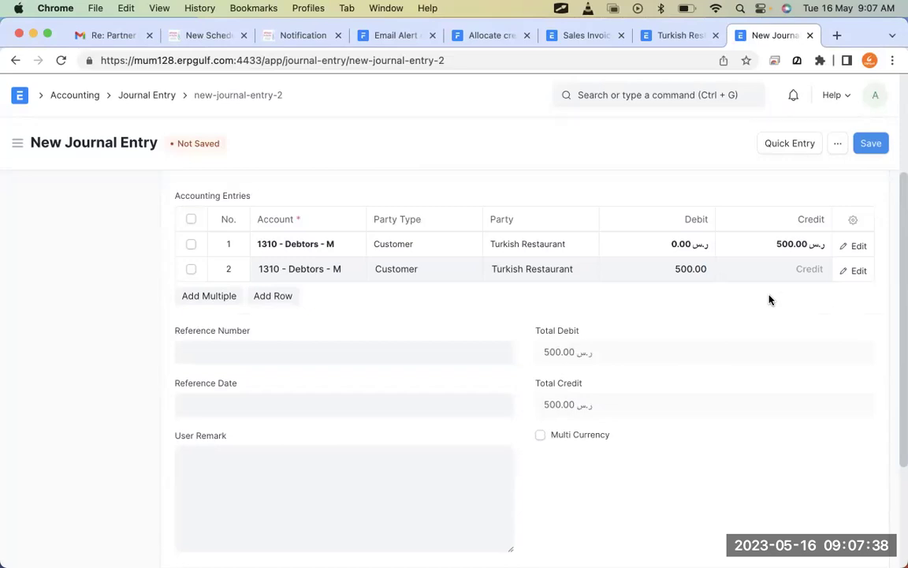
Check row 1's details, then switch to the Sales Invoice list
left_click(852, 247)
scroll(443, 365, "down", 3)
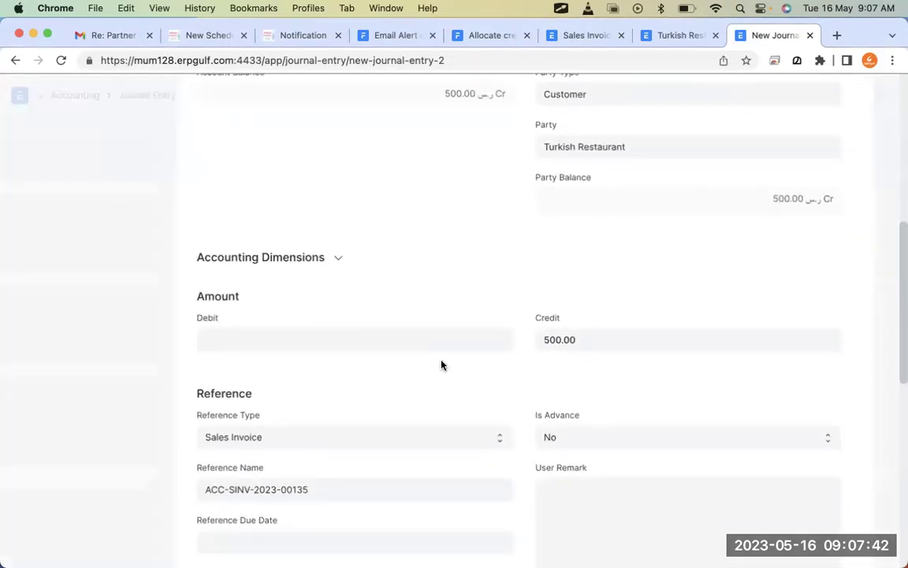
scroll(708, 224, "up", 5)
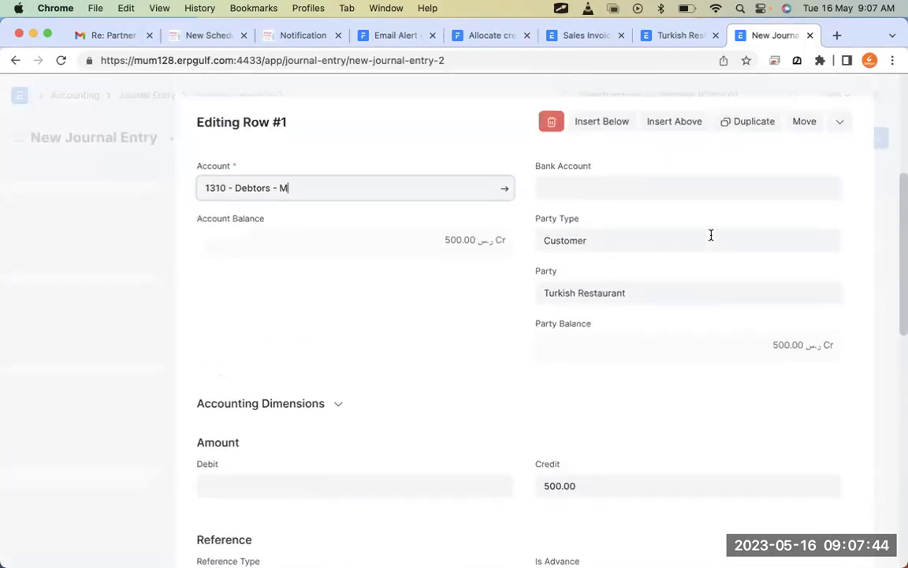
left_click(838, 135)
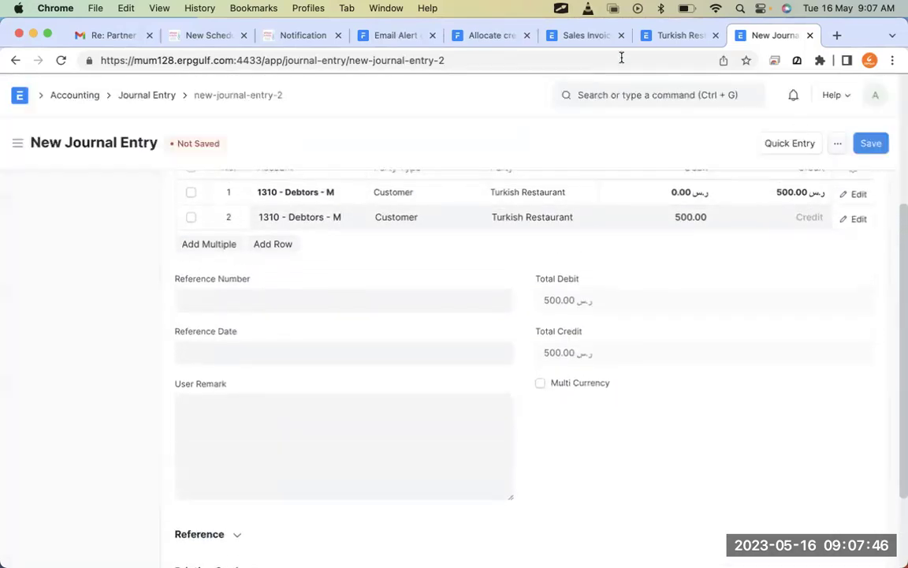
left_click(588, 36)
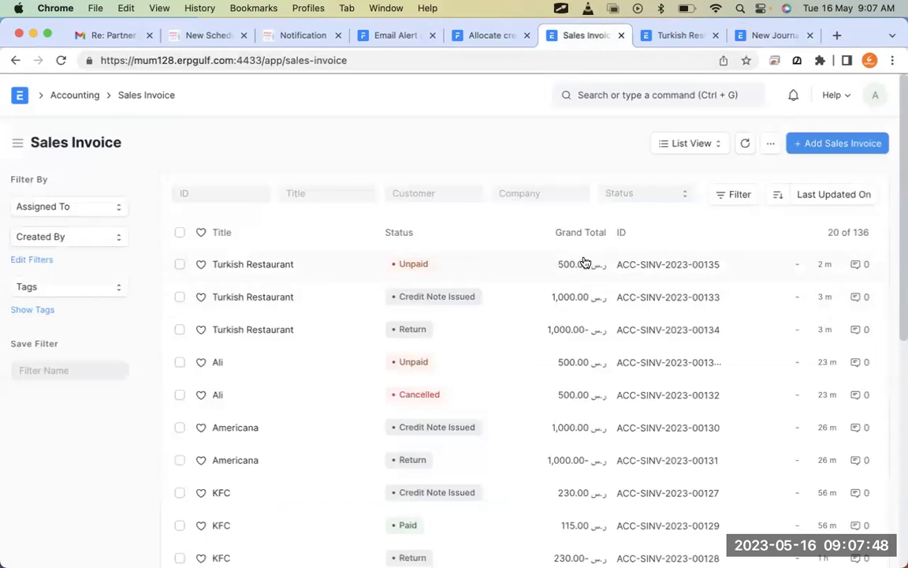
Note ACC-SINV-2023-00135 is still Unpaid, then save the balanced journal entry
left_click(689, 263)
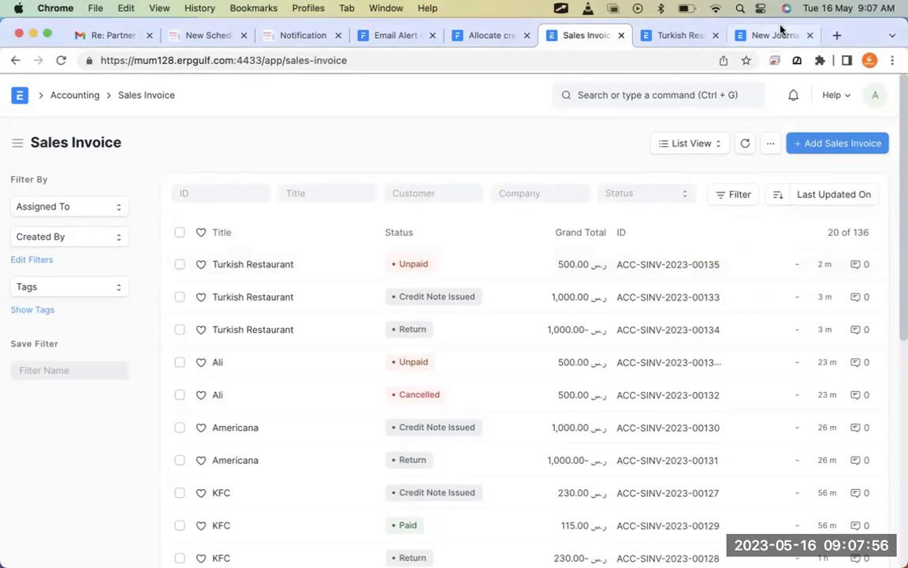
left_click(779, 34)
left_click(871, 144)
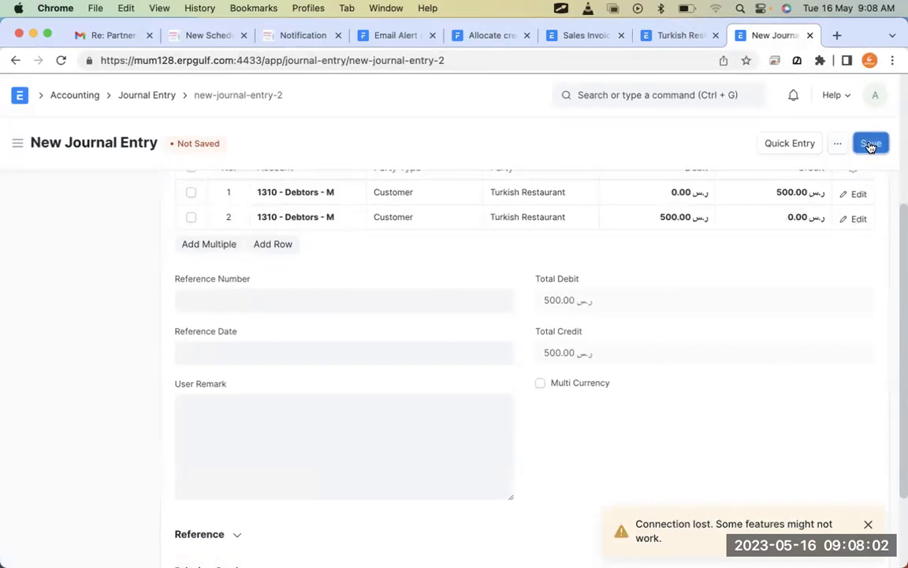
Submit journal entry ACC-JV-2023-00003, then go to the Turkish Restaurant customer record
scroll(847, 226, "up", 3)
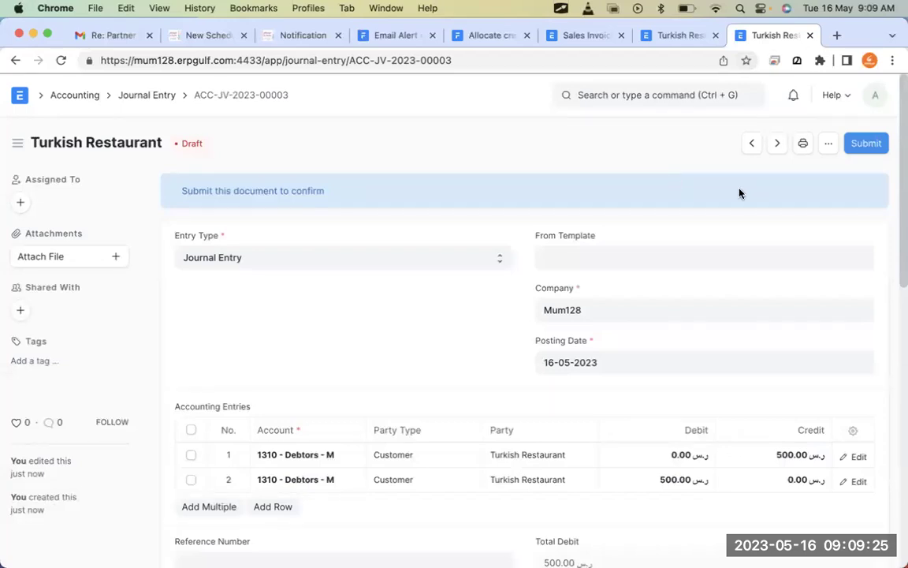
left_click(864, 144)
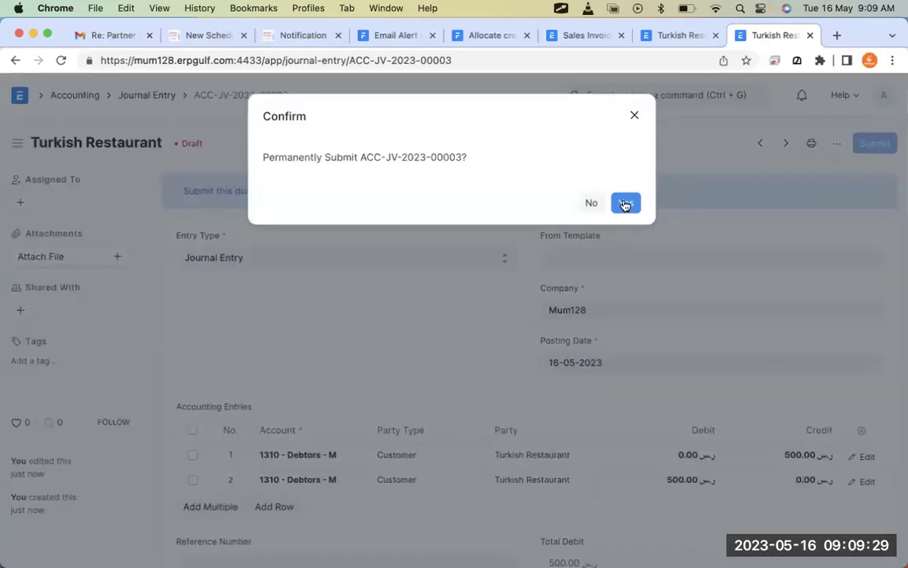
left_click(622, 201)
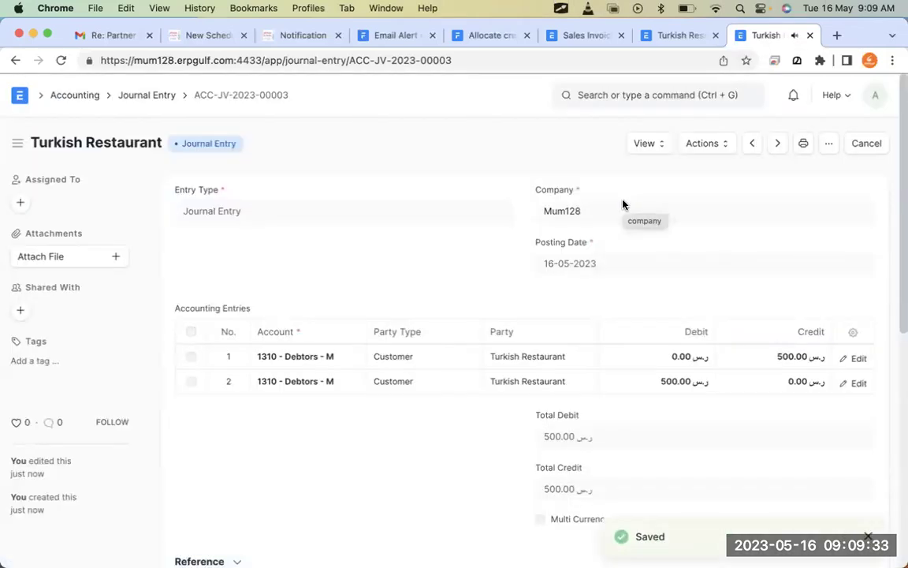
scroll(623, 204, "down", 1)
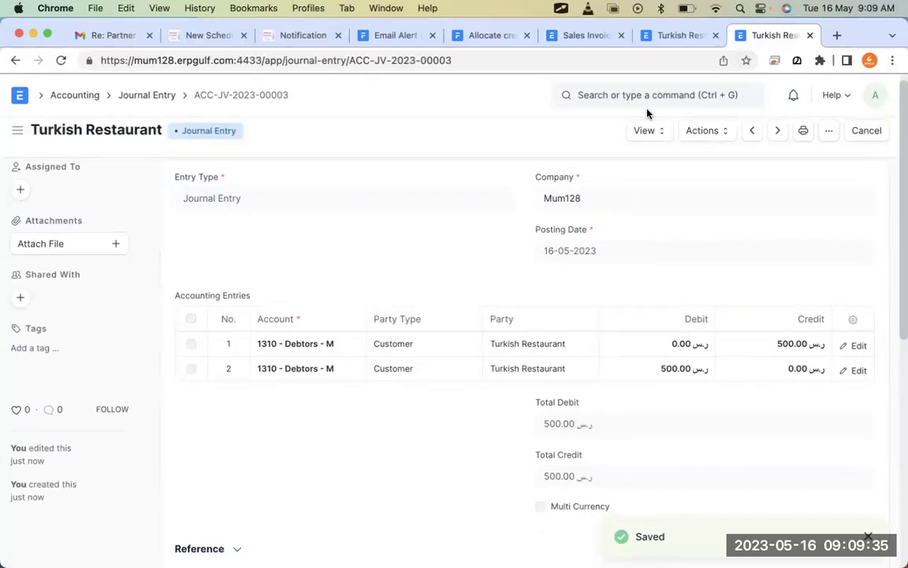
left_click(688, 34)
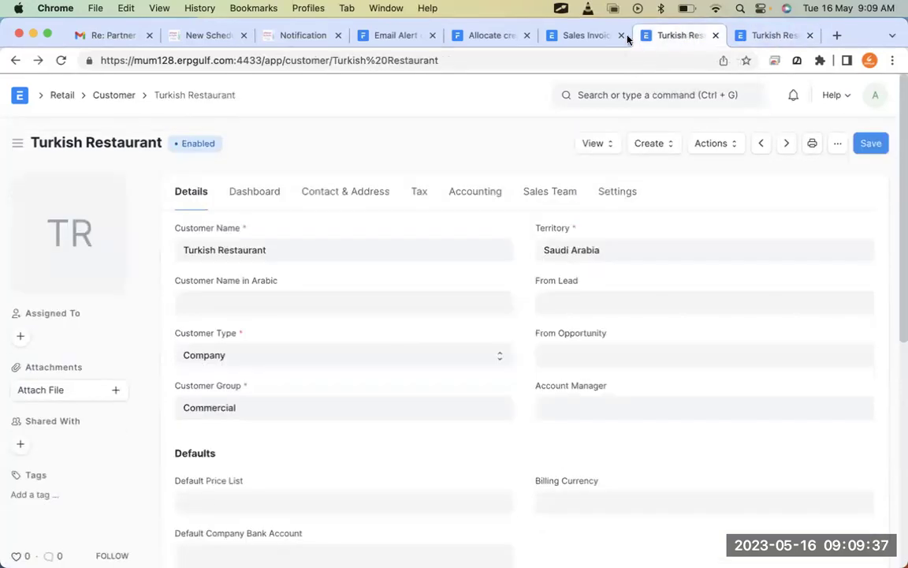
Mark ACC-SINV-2023-00135's Paid status in the Sales Invoice list, then return to the customer record
left_click(585, 40)
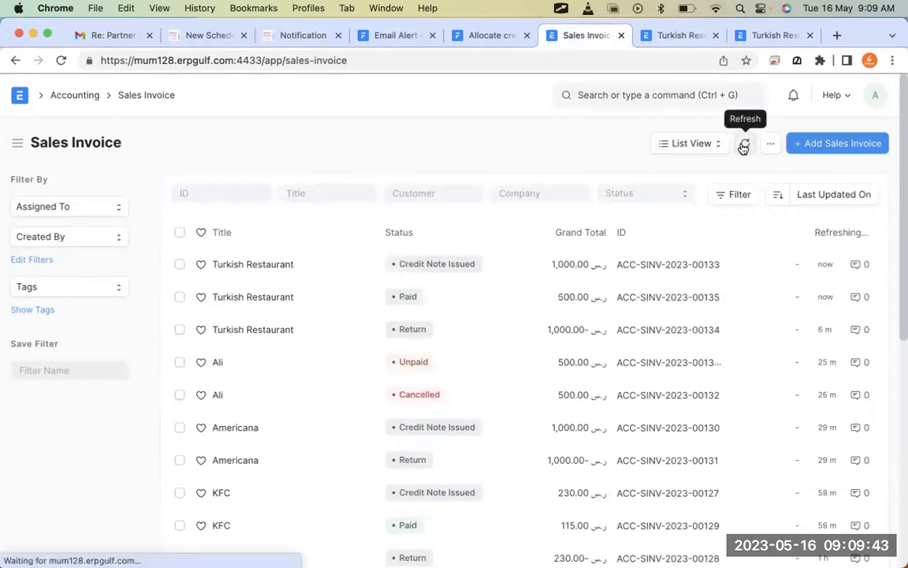
left_click(411, 291)
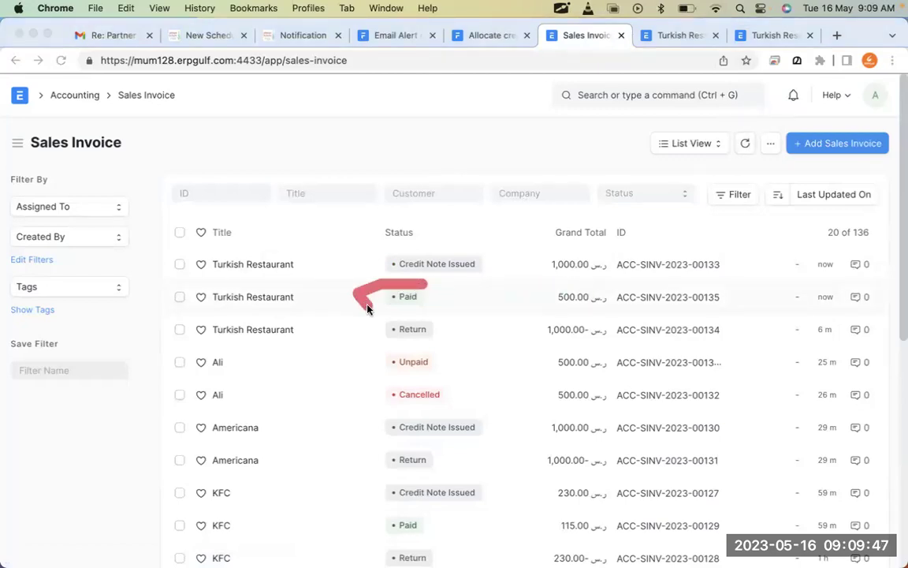
left_click(384, 276)
left_click_drag(376, 285, 450, 304)
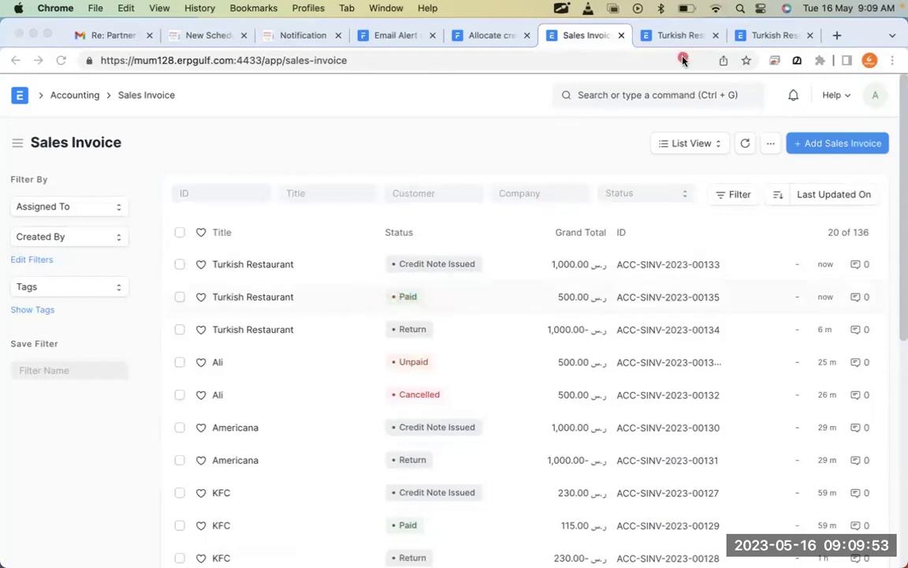
key("Escape")
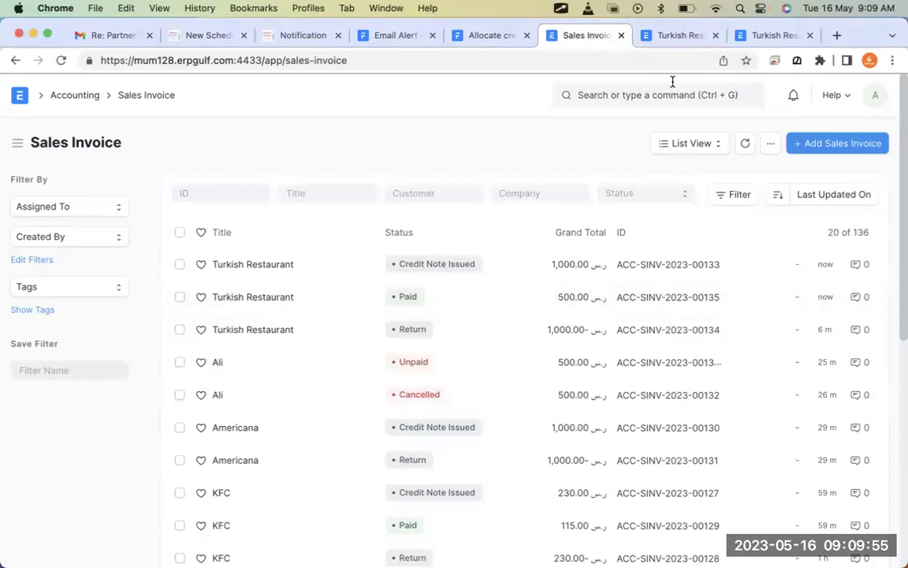
left_click(683, 37)
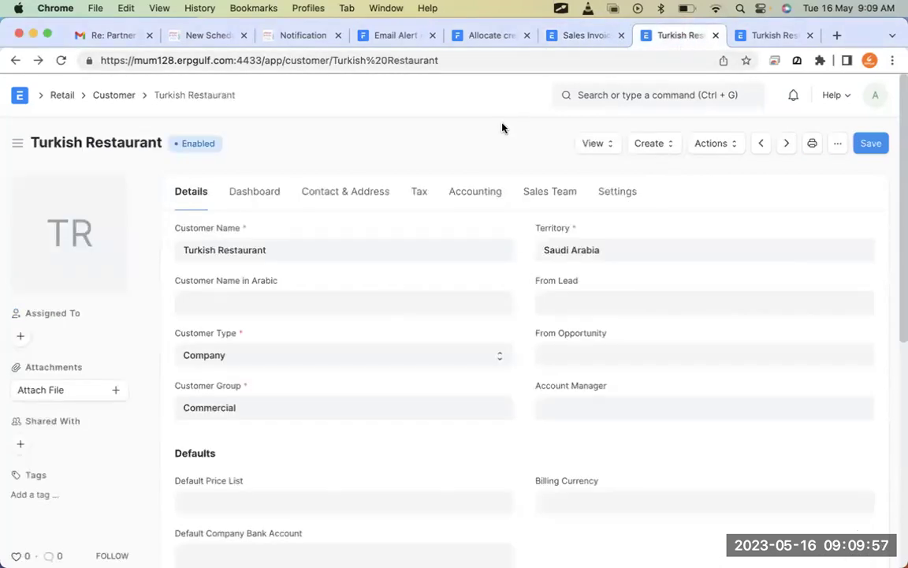
Open the Accounts Receivable report, circle the -500.00 outstanding, then go back to the customer
left_click(598, 149)
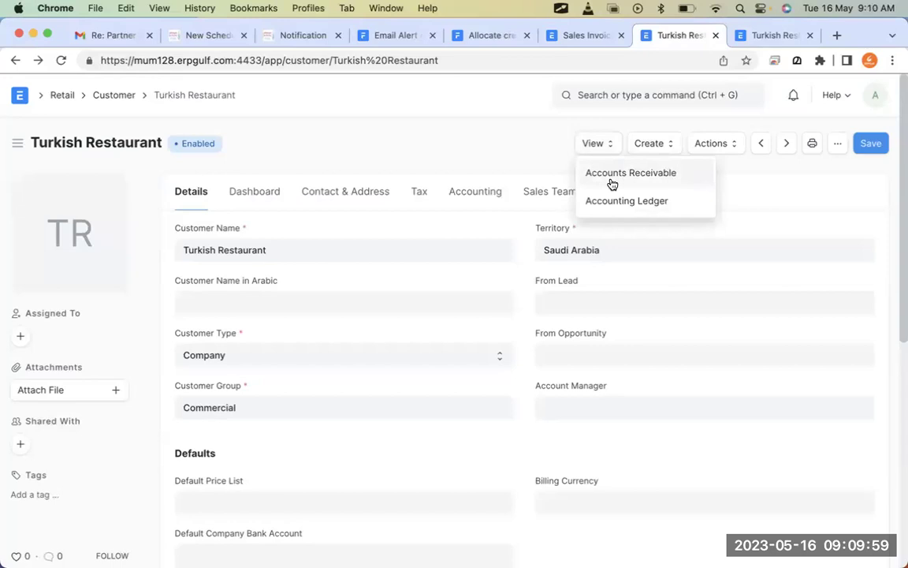
left_click(609, 174)
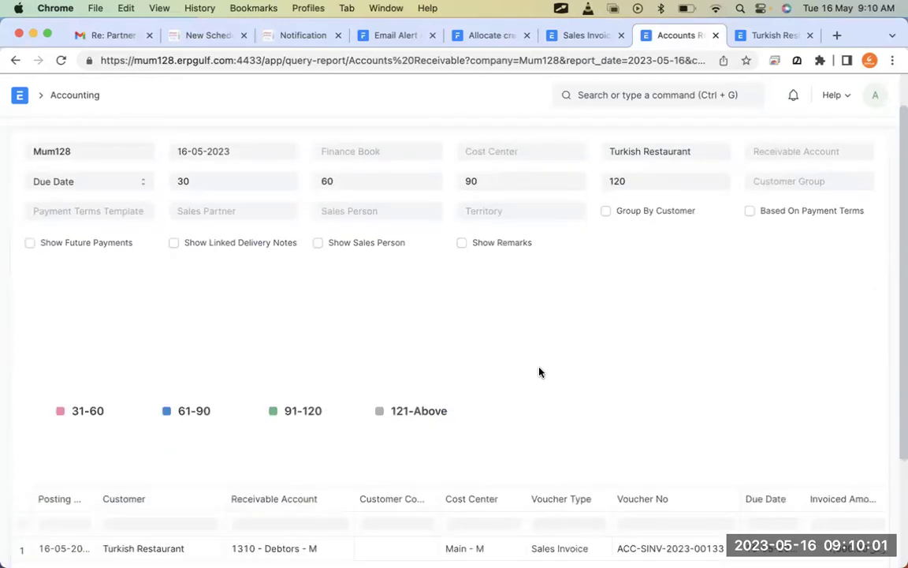
scroll(539, 369, "down", 5)
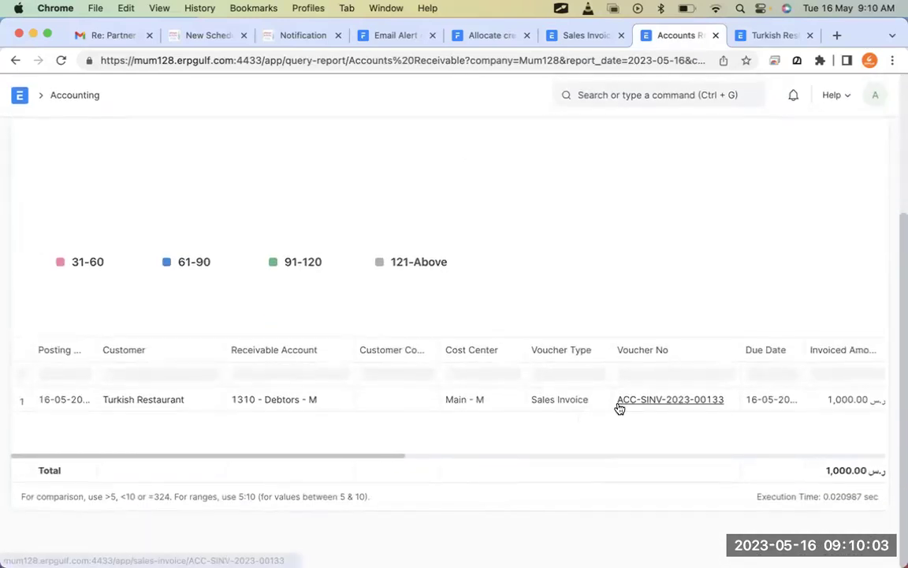
scroll(620, 407, "right", 6)
scroll(620, 407, "right", 8)
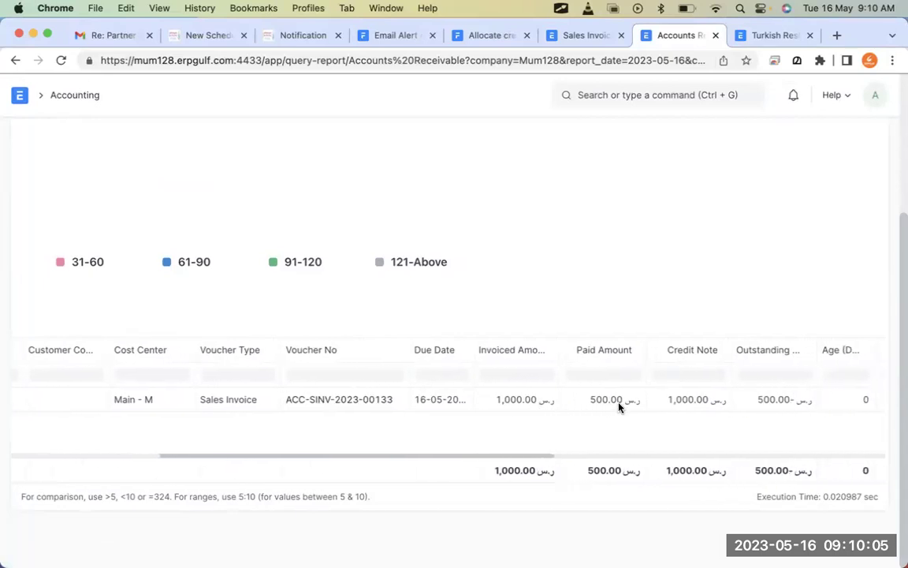
left_click(592, 409)
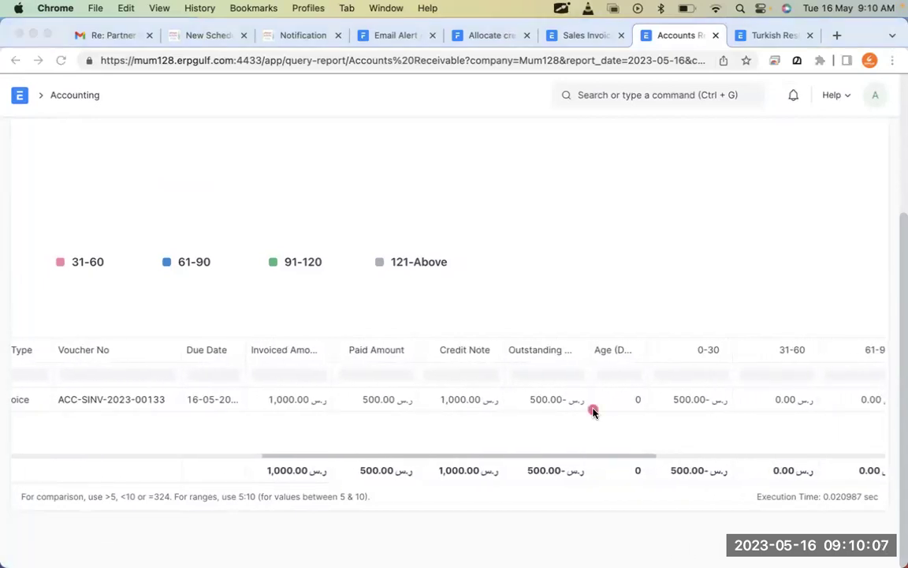
left_click_drag(576, 388, 505, 392)
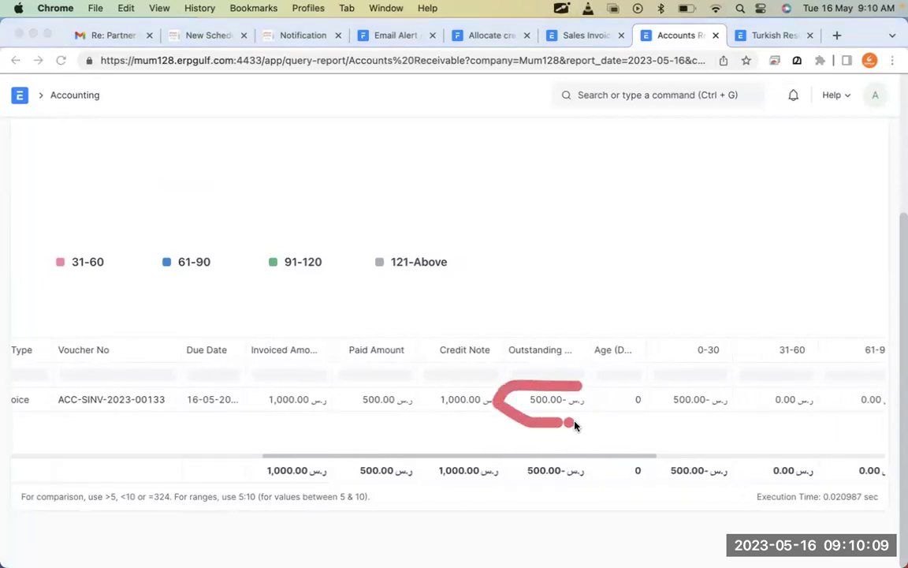
left_click_drag(575, 426, 598, 417)
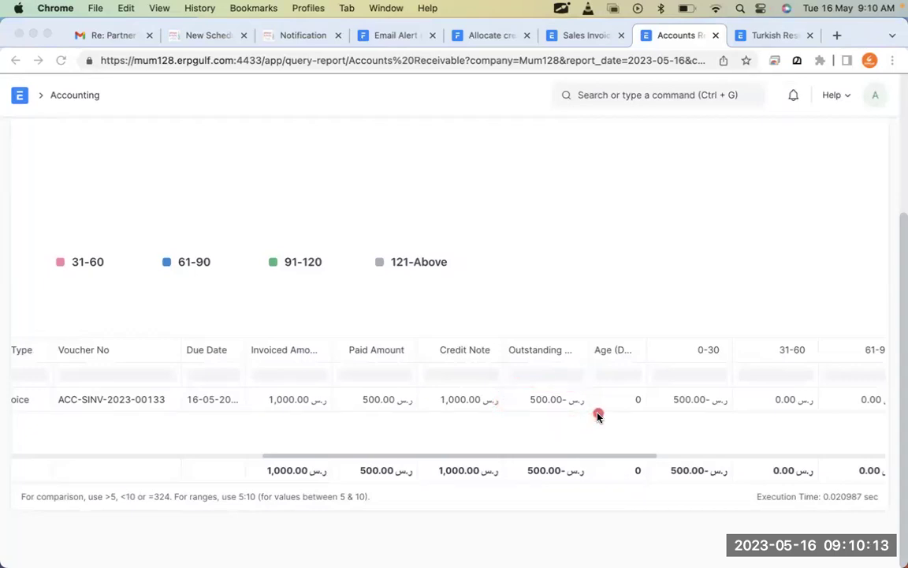
key("Escape")
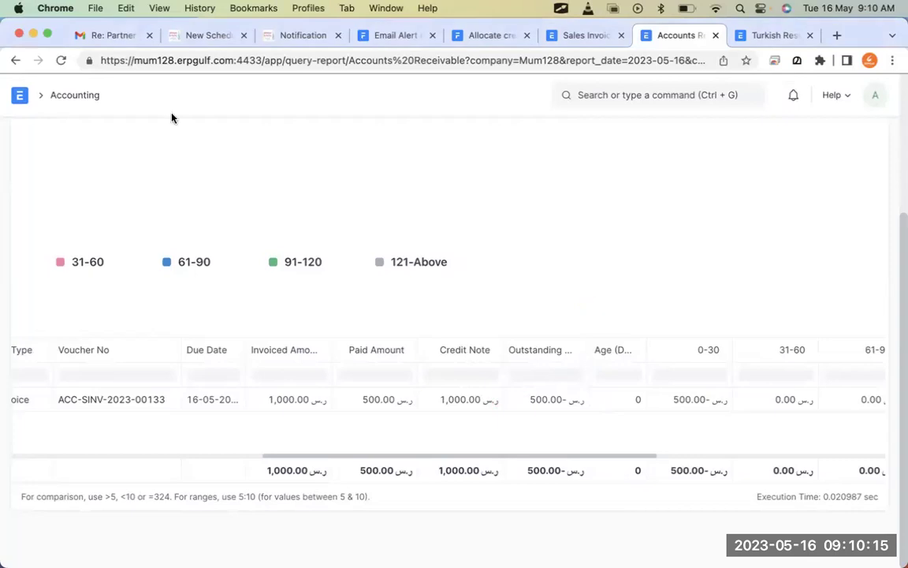
left_click(17, 60)
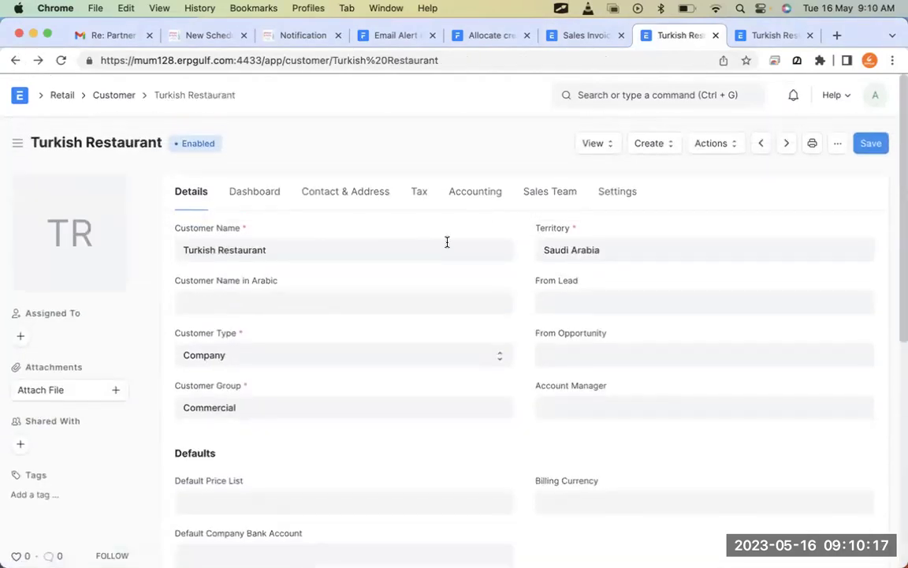
Review Turkish Restaurant's General Ledger, confirming the -500.000 closing balance from ACC-JV-2023-00003
left_click(606, 152)
left_click(626, 203)
scroll(529, 359, "down", 1)
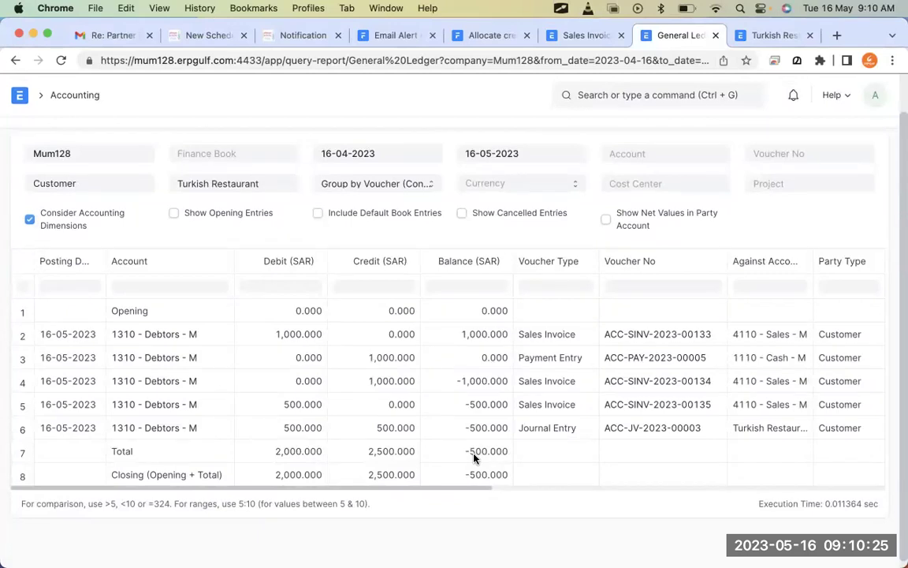
left_click_drag(476, 452, 507, 499)
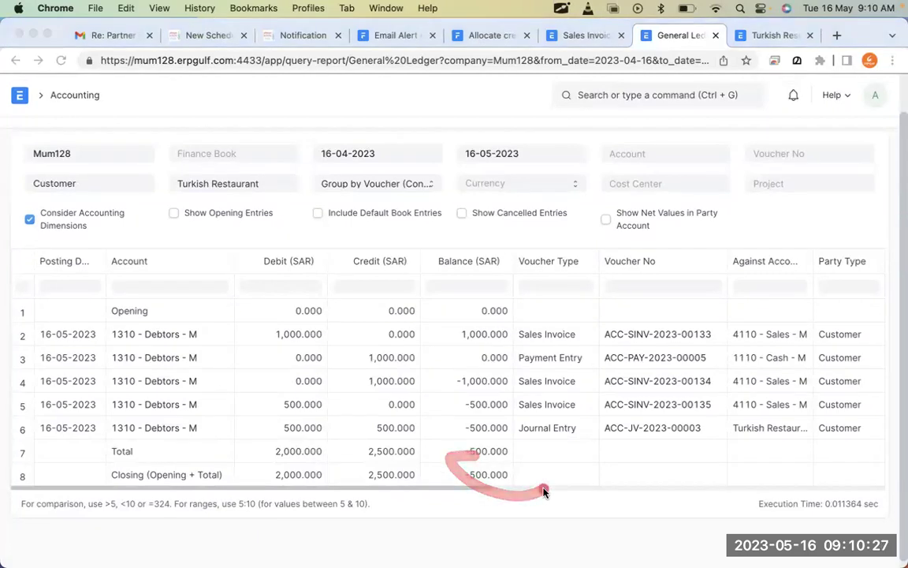
right_click(544, 489)
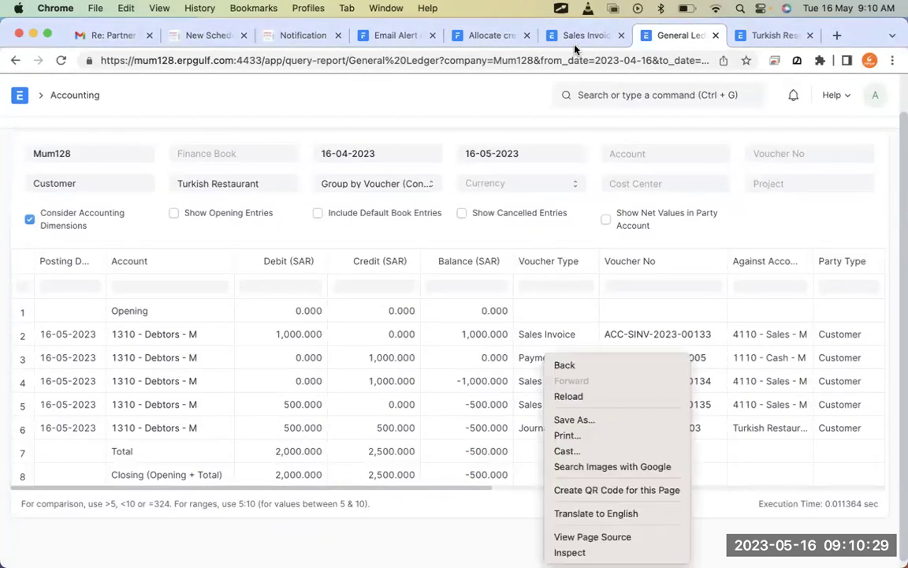
left_click(575, 49)
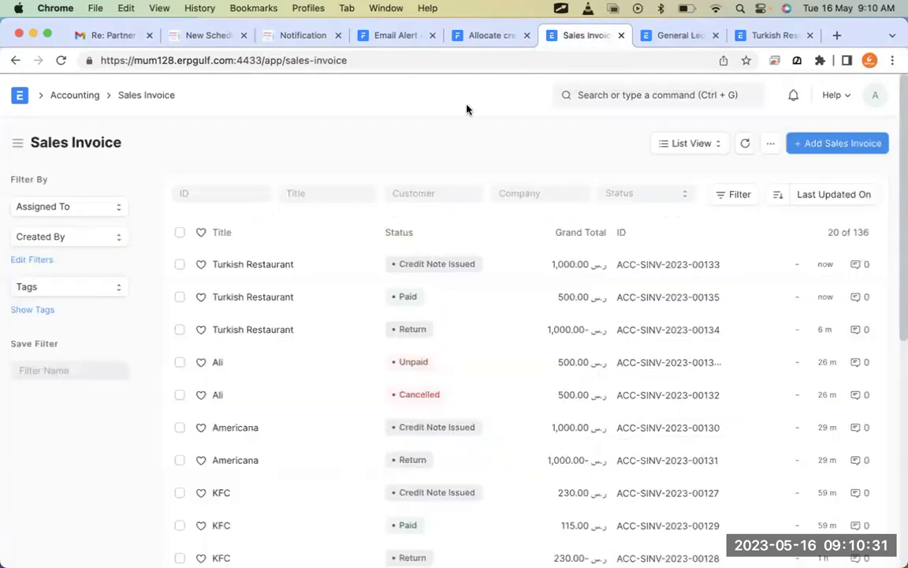
Create a new sales invoice for Turkish Restaurant with item Bread, quantity 250
left_click(838, 148)
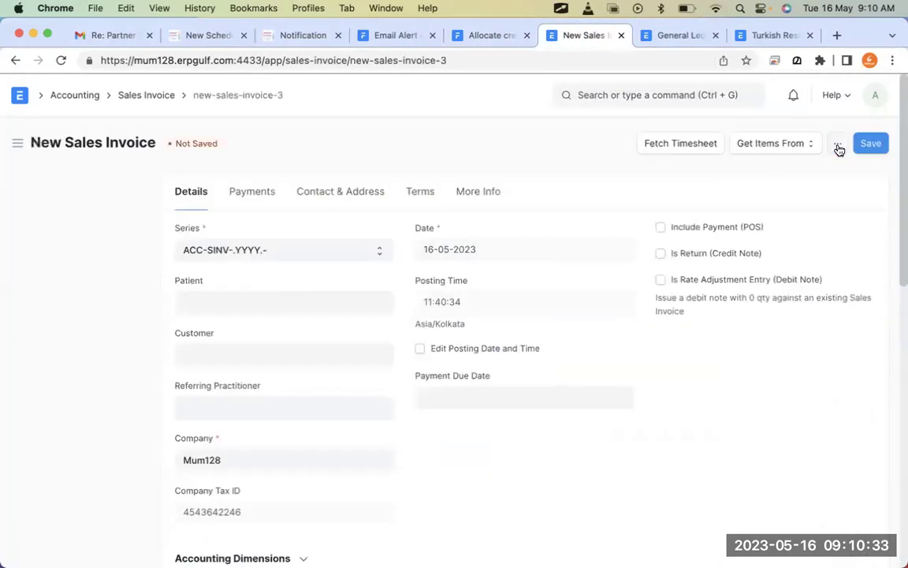
left_click(292, 356)
type("Tur")
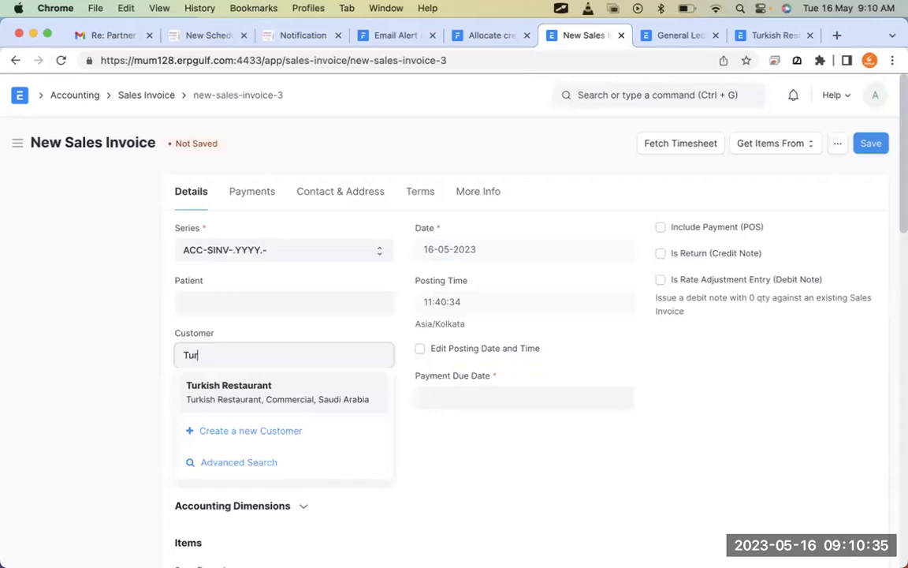
left_click(290, 397)
scroll(507, 426, "down", 5)
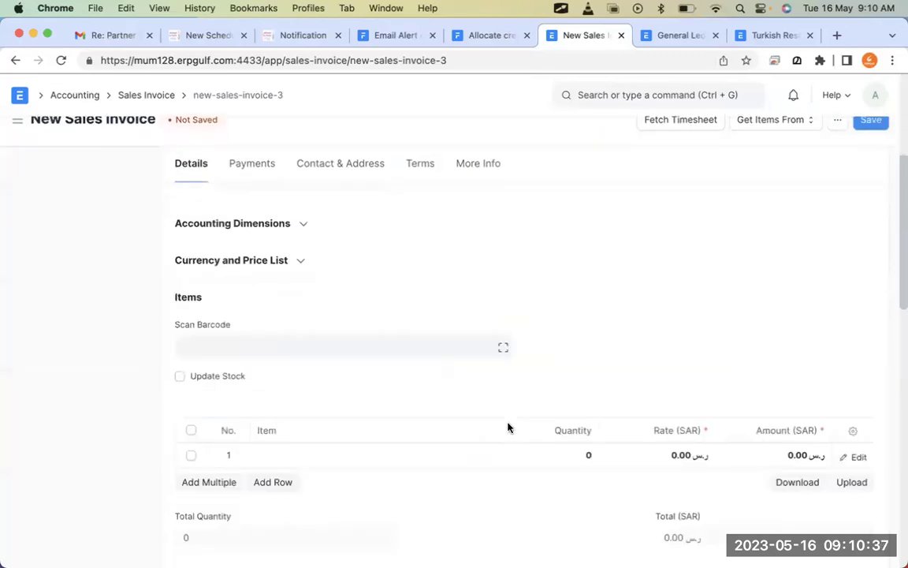
left_click(426, 367)
type("b")
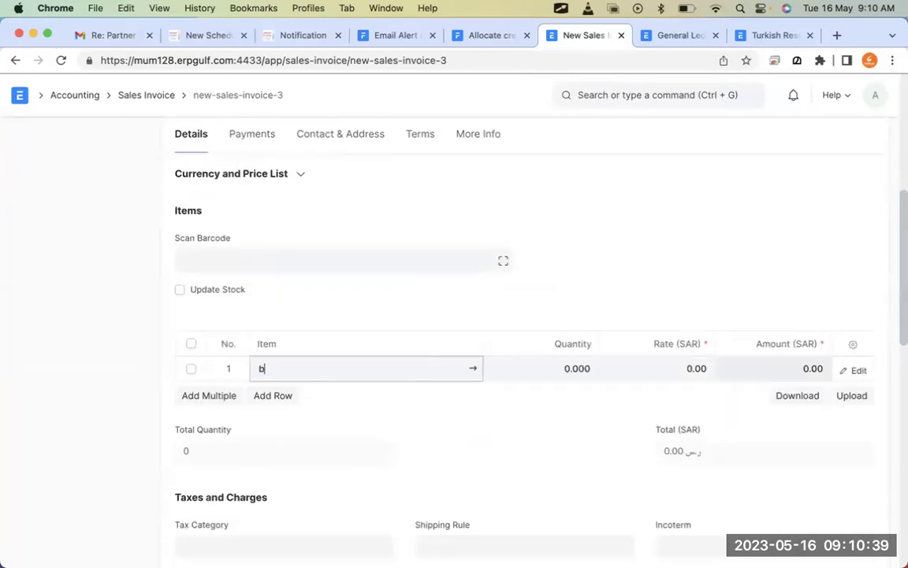
type("re")
left_click(428, 396)
left_click(518, 368)
type("250")
key("Tab")
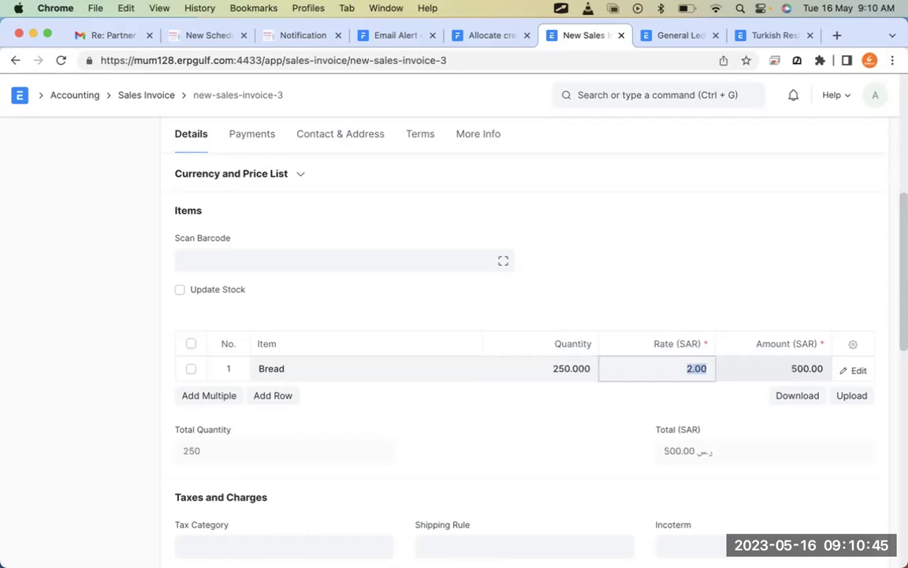
left_click(524, 413)
Delete the VAT tax row from the invoice
scroll(523, 413, "down", 5)
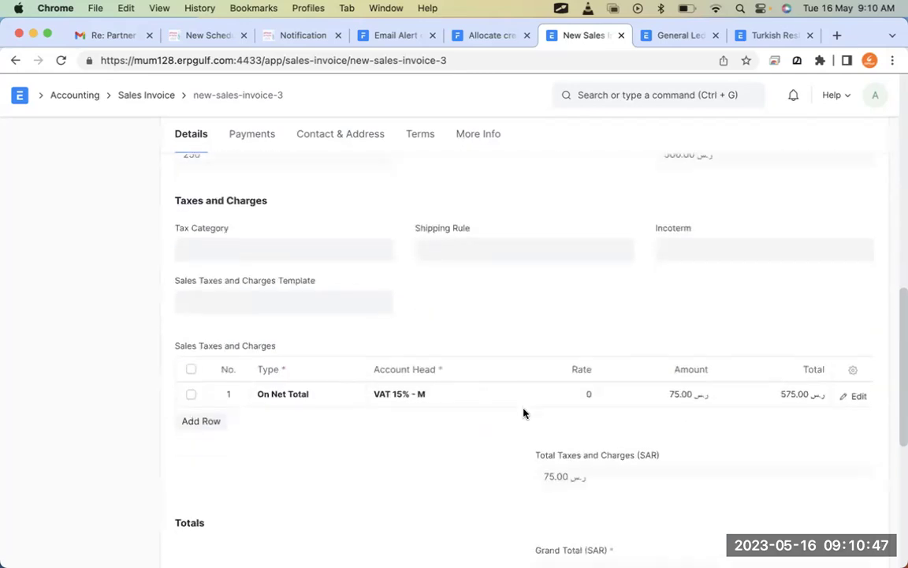
left_click(190, 395)
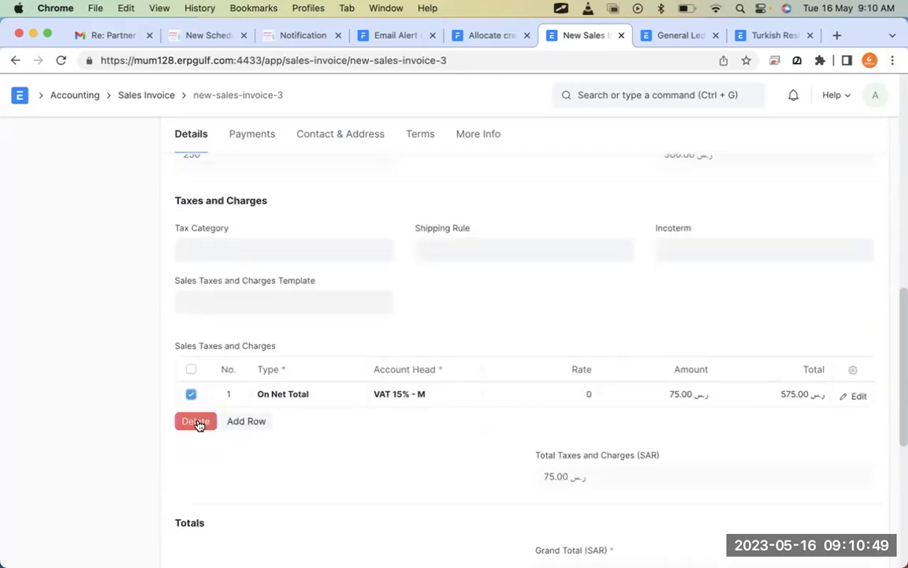
left_click(199, 422)
Save and submit the 500.00 invoice ACC-SINV-2023-00136
scroll(527, 304, "up", 3)
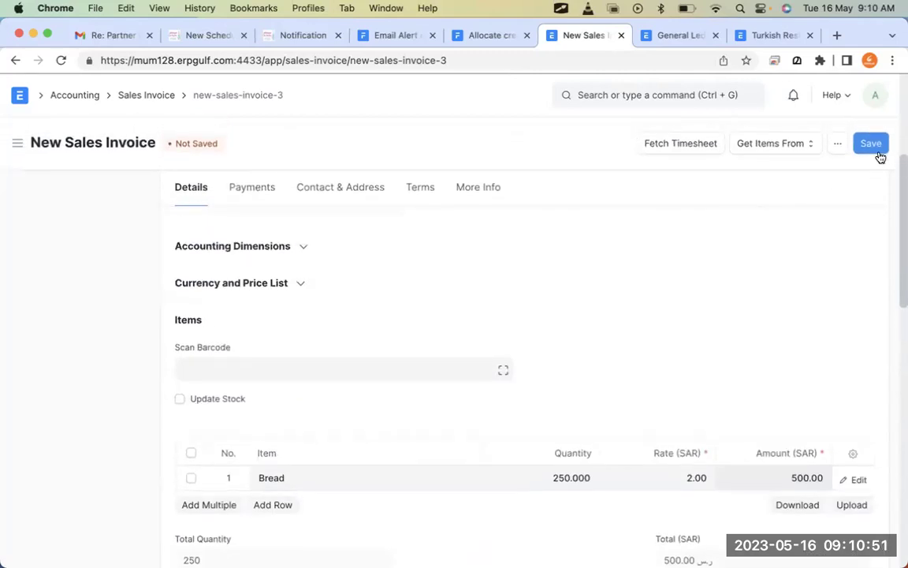
left_click(878, 153)
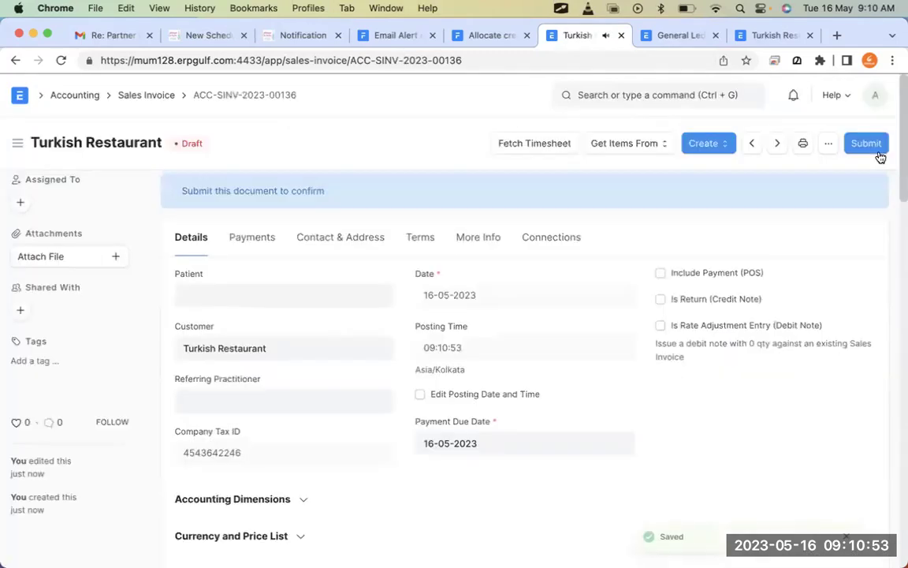
left_click(877, 152)
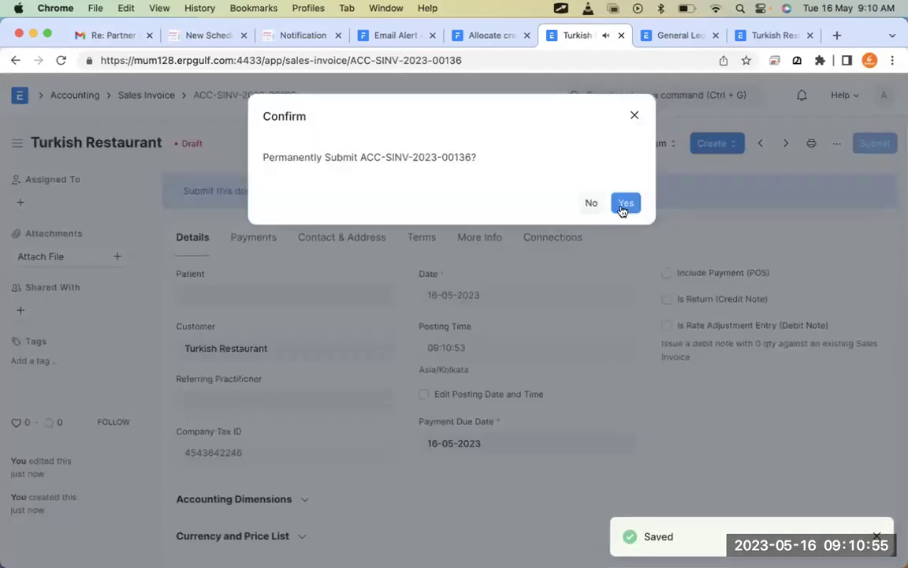
left_click(625, 205)
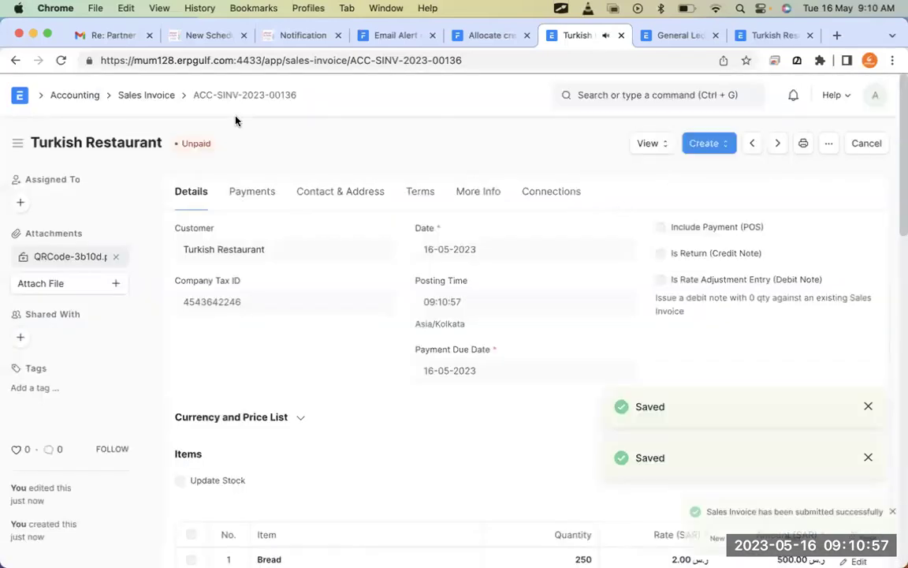
left_click(168, 93)
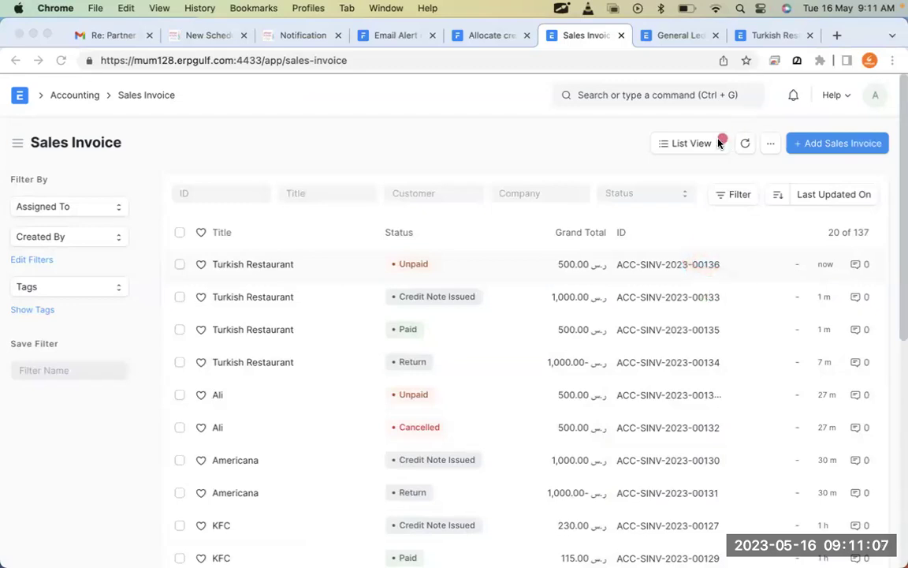
Start a new journal entry with row 1 party type Customer, party Turkish Restaurant
left_click(777, 35)
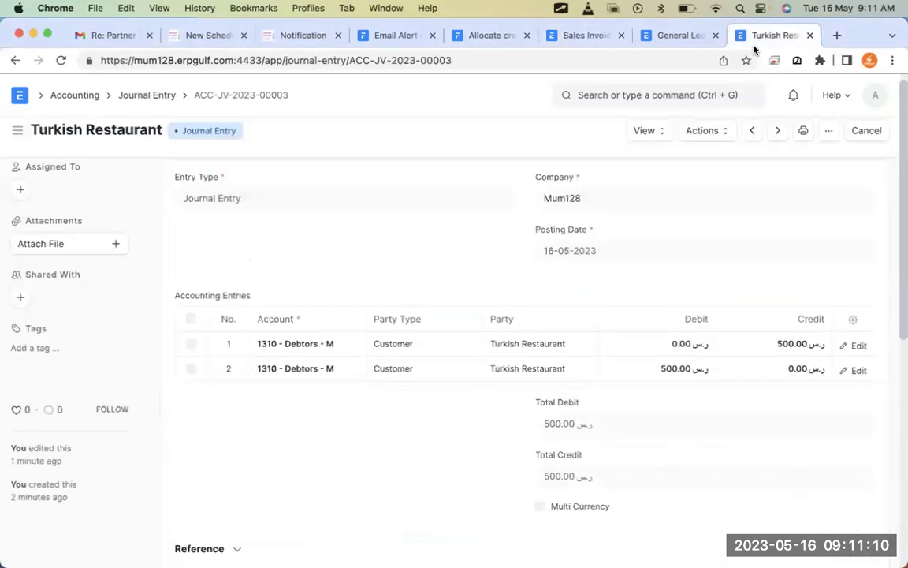
left_click(150, 96)
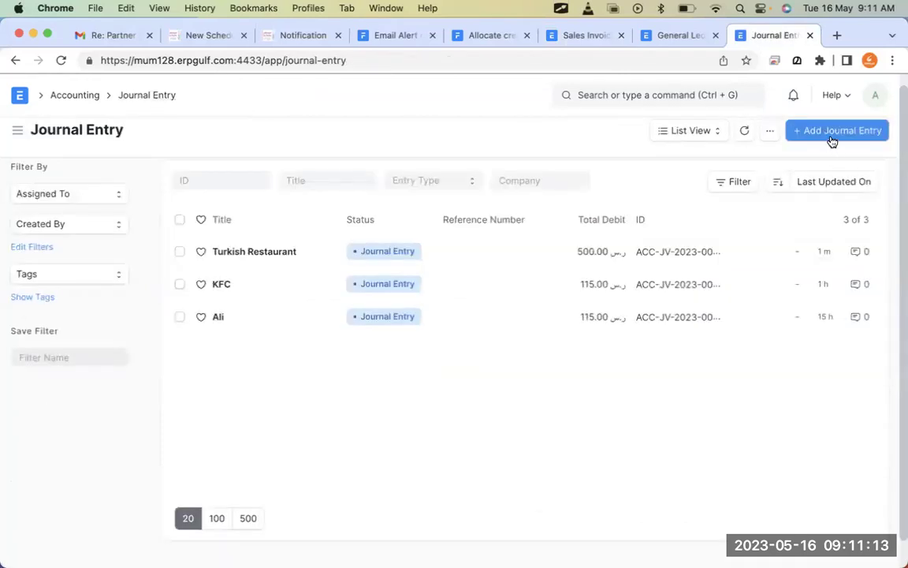
left_click(831, 134)
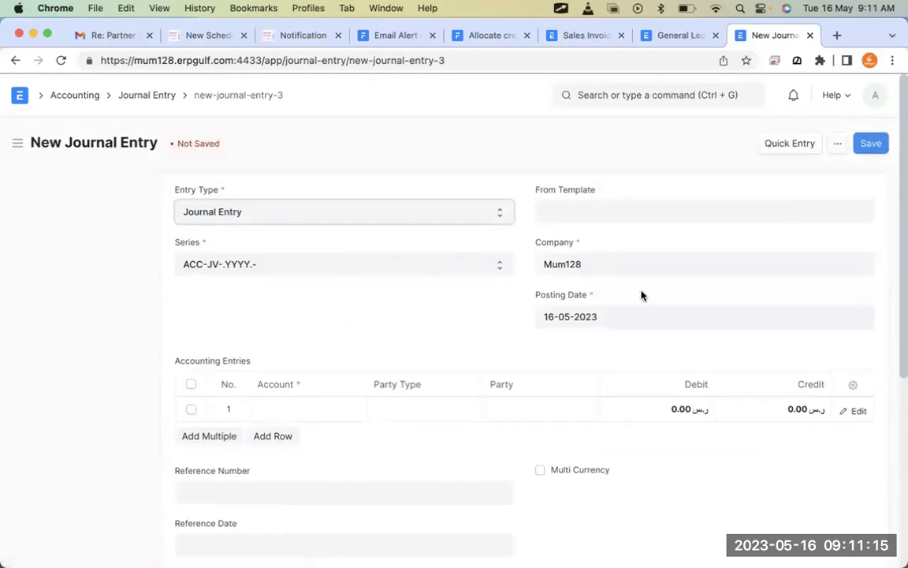
scroll(641, 295, "down", 3)
left_click(422, 310)
type("cus")
left_click(432, 347)
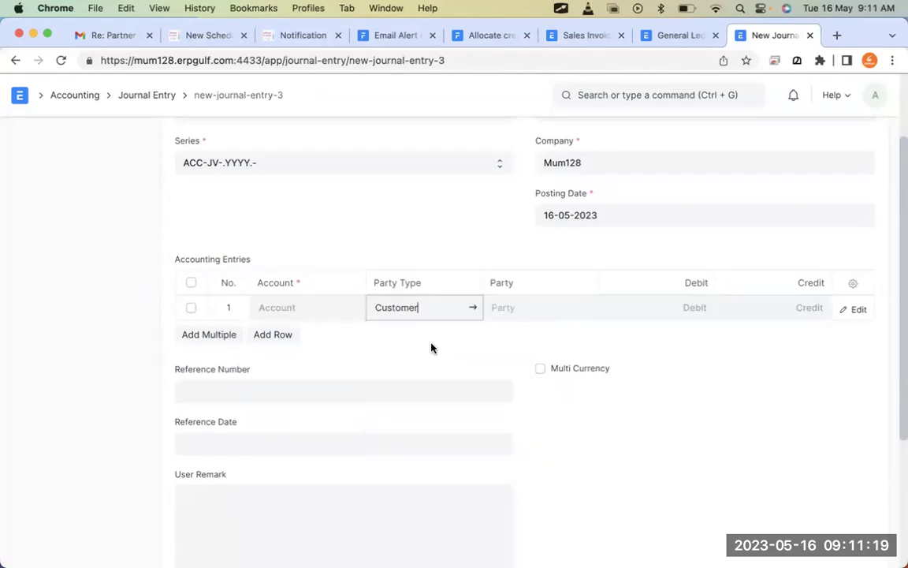
left_click(548, 307)
type("T")
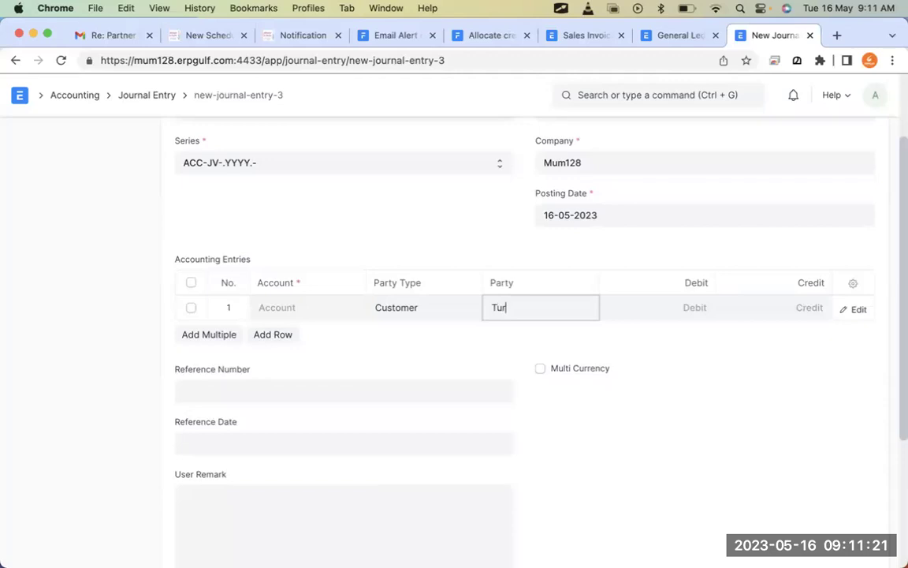
type("ur")
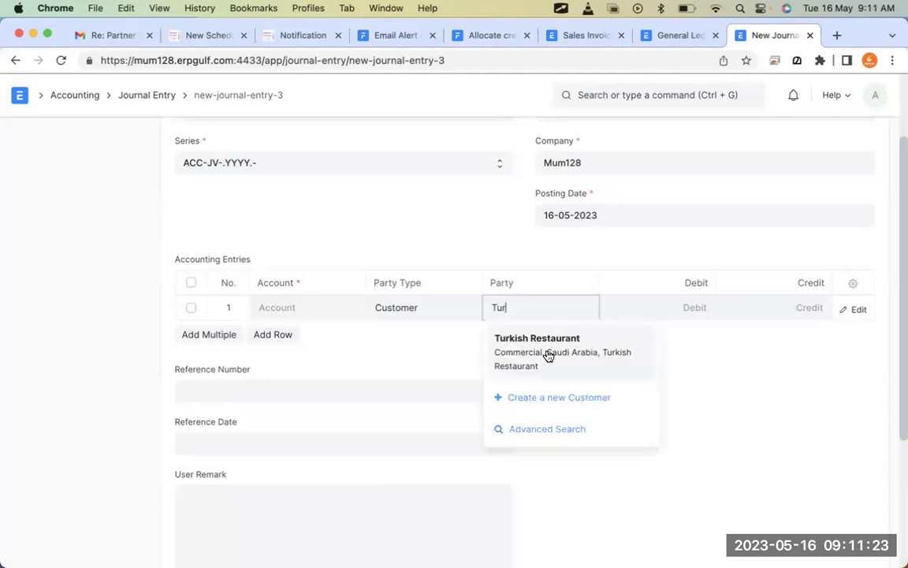
left_click(547, 353)
Add a second row and enter 500 credit on row 1 and 500 debit on row 2
left_click(281, 334)
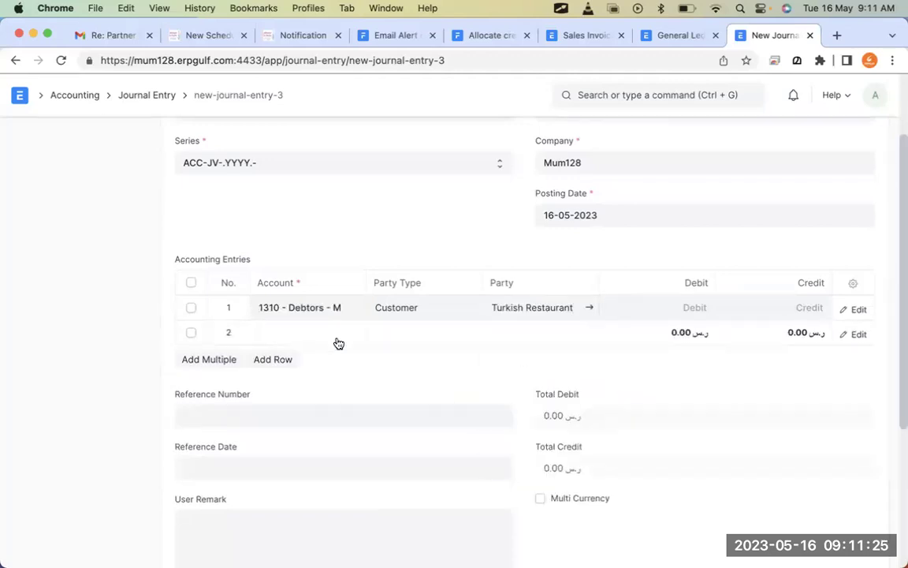
left_click(456, 343)
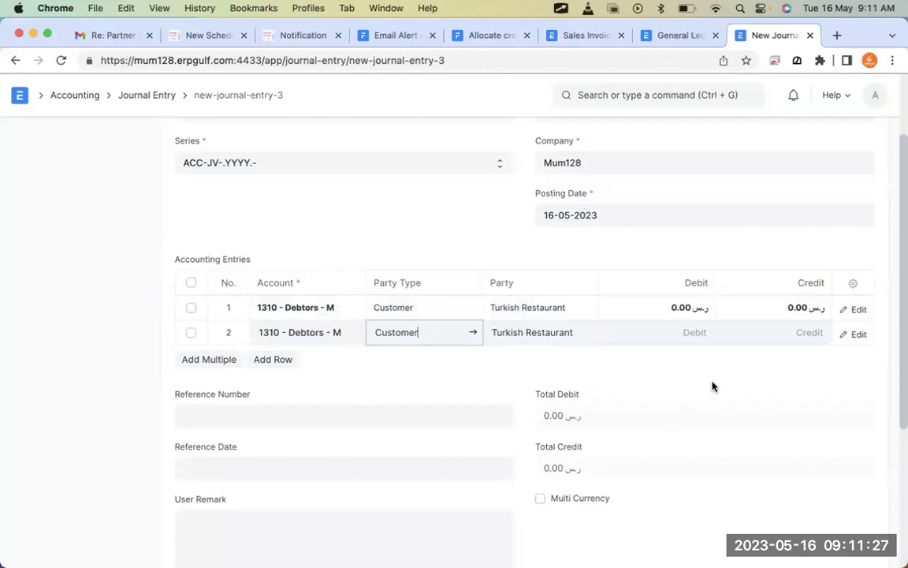
left_click(769, 311)
type("500")
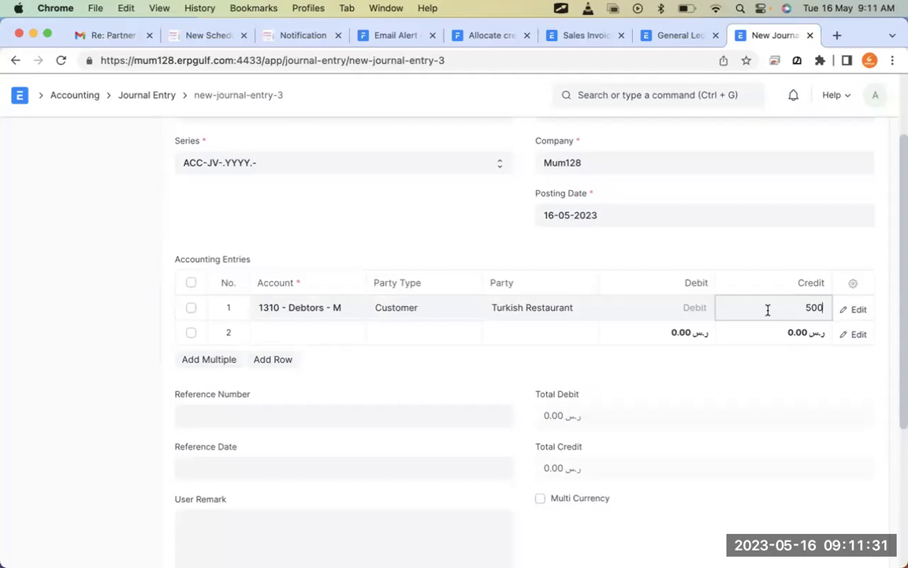
left_click(660, 336)
type("500")
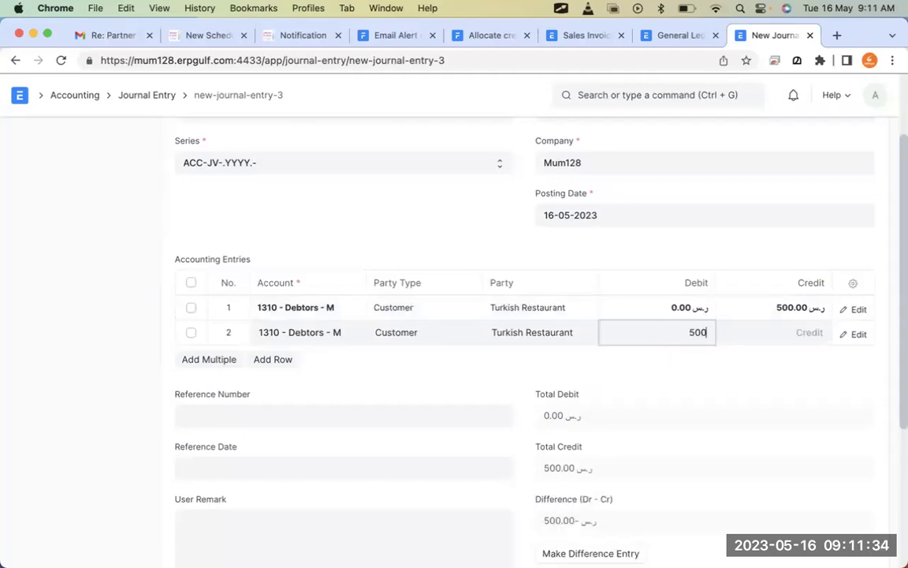
left_click(882, 260)
Check the General Ledger and Sales Invoice list, then return to the journal entry
left_click(666, 36)
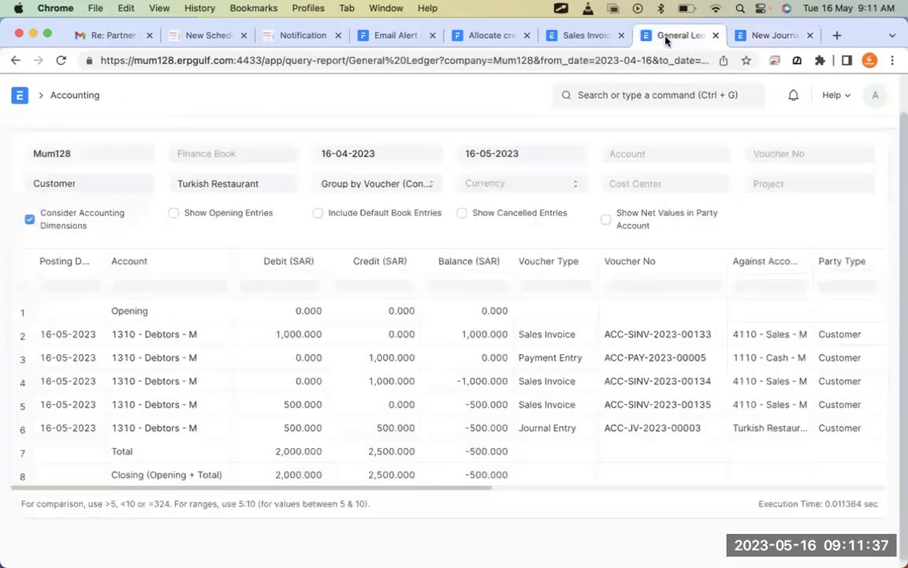
left_click(601, 37)
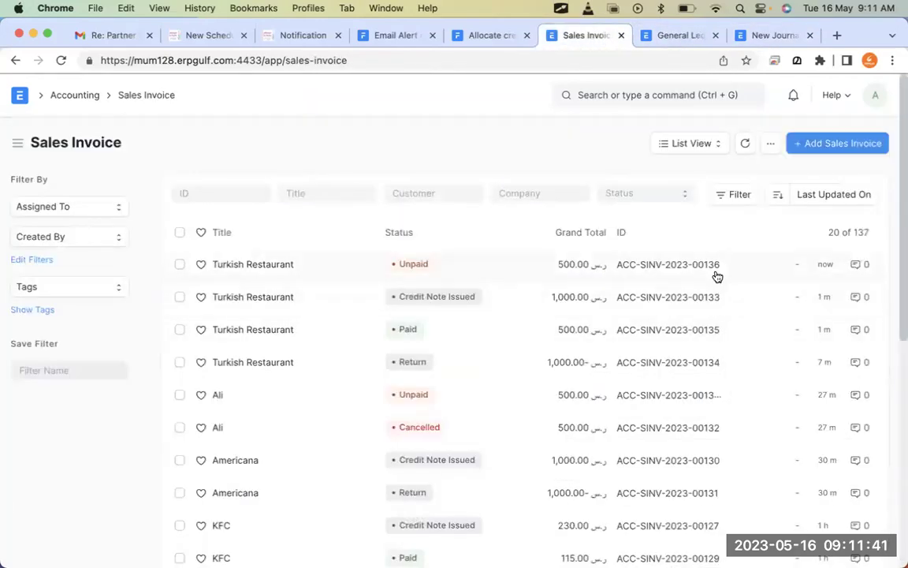
left_click(769, 38)
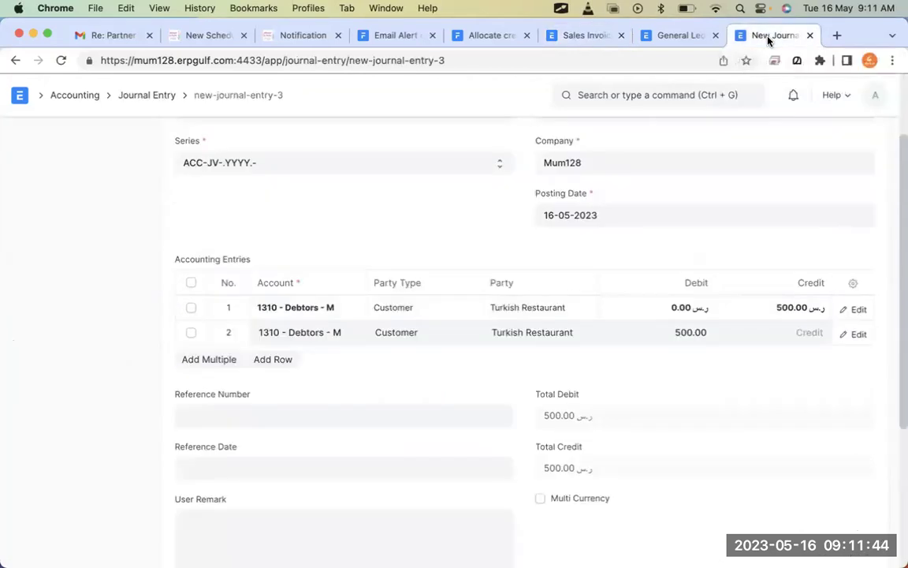
Set row 1's reference to Sales Invoice ACC-SINV-2023-00136
left_click(859, 310)
scroll(441, 440, "down", 5)
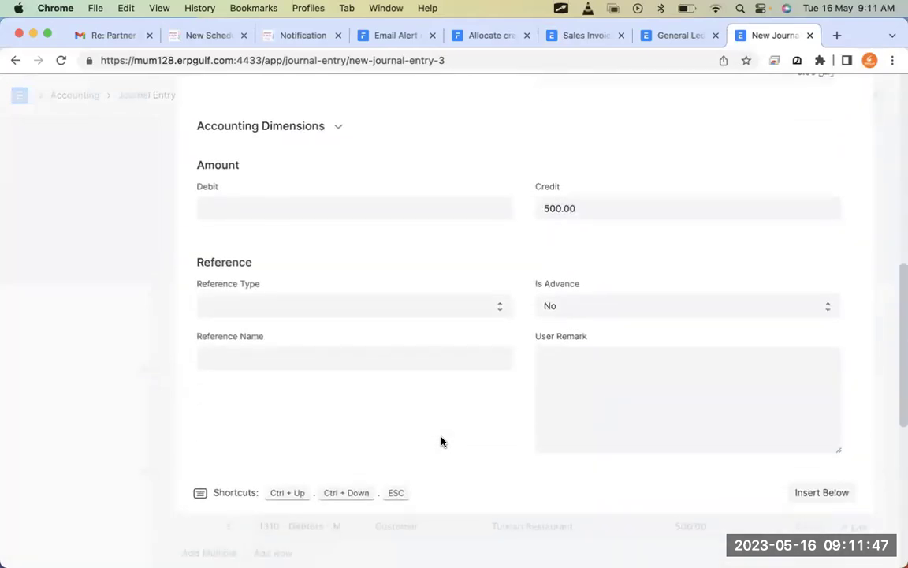
left_click(469, 303)
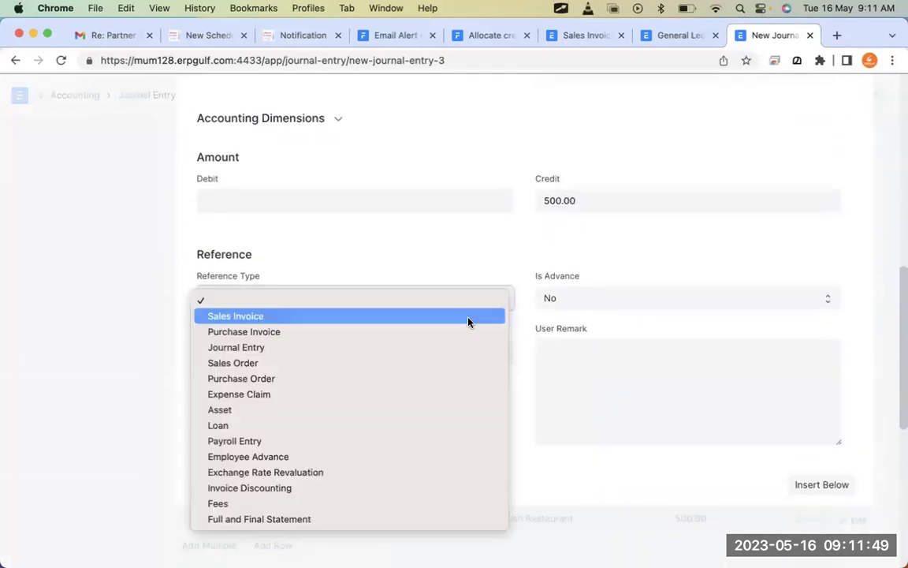
left_click(469, 316)
left_click(461, 351)
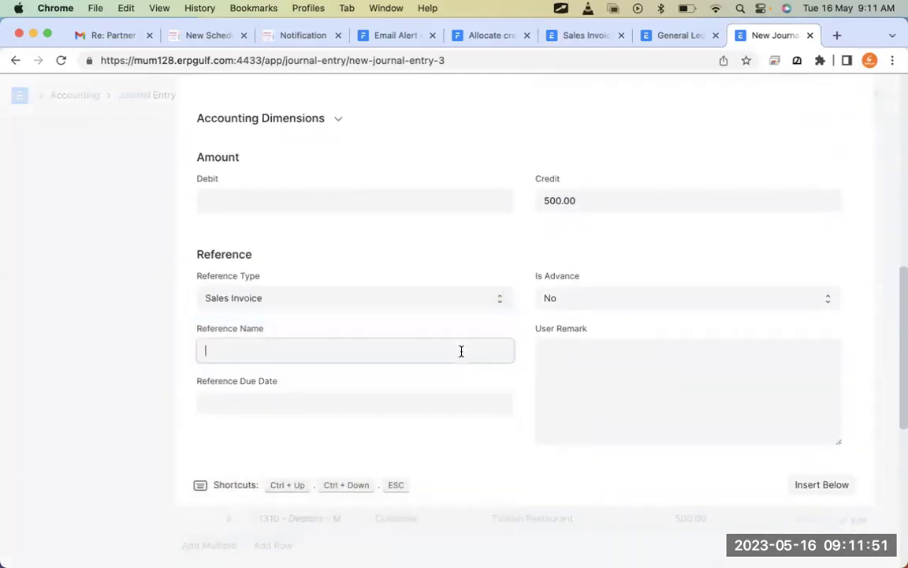
left_click(450, 425)
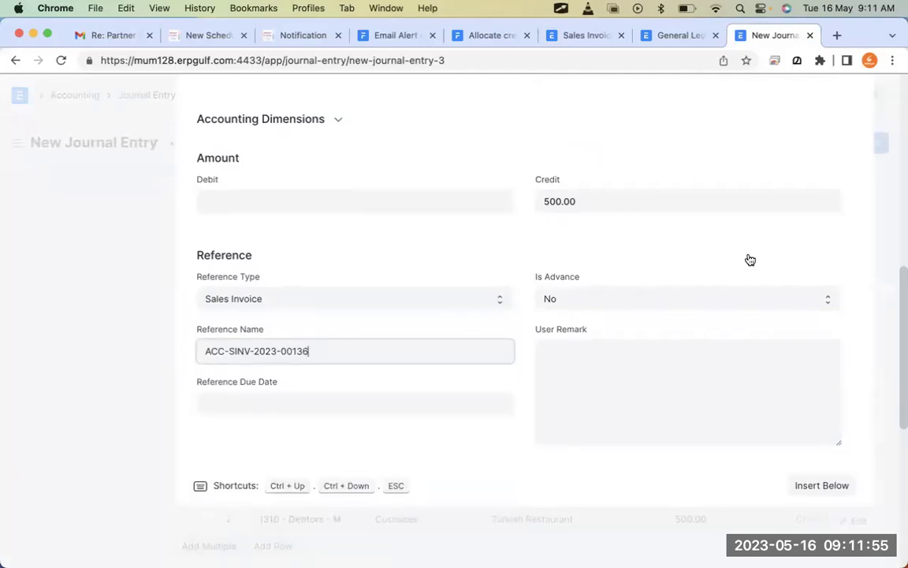
scroll(750, 260, "up", 5)
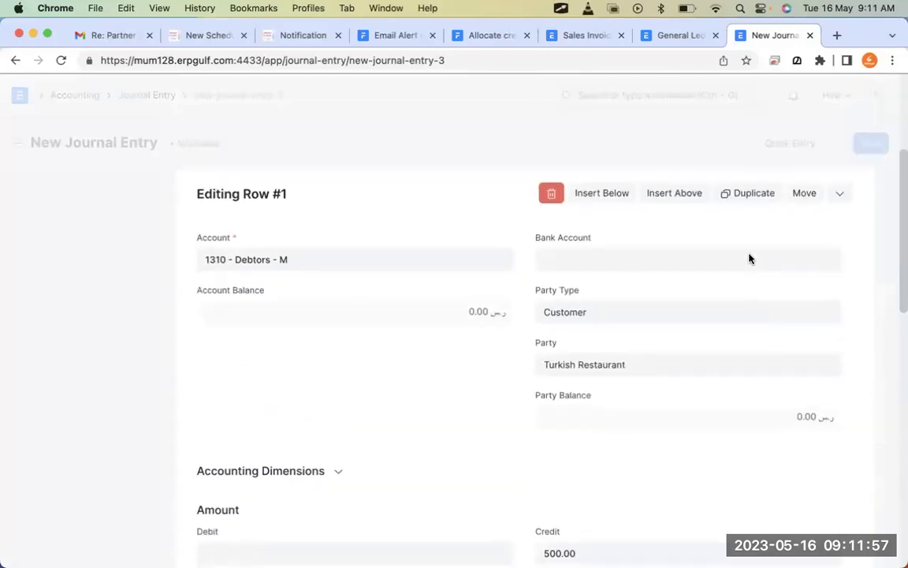
left_click(838, 272)
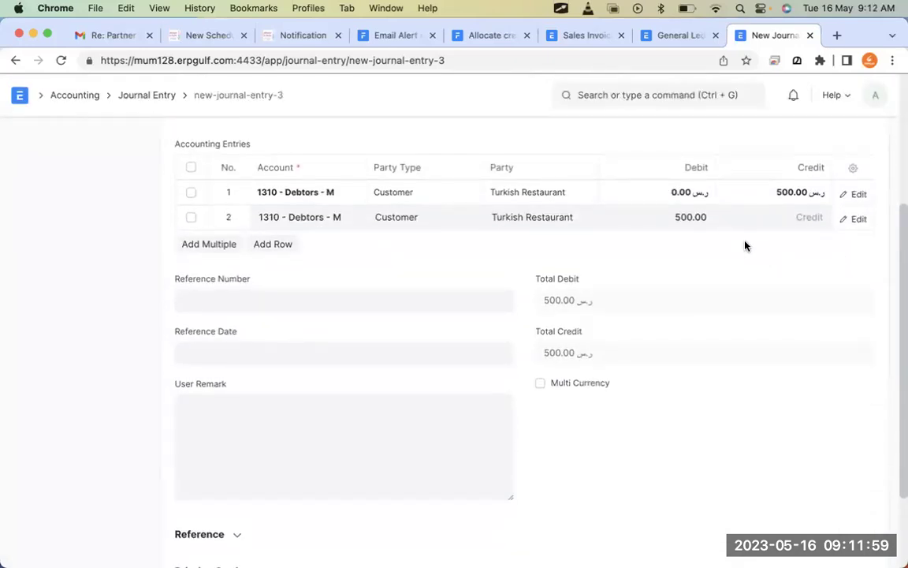
Set row 2's reference to Sales Invoice ACC-SINV-2023-00133
left_click(856, 221)
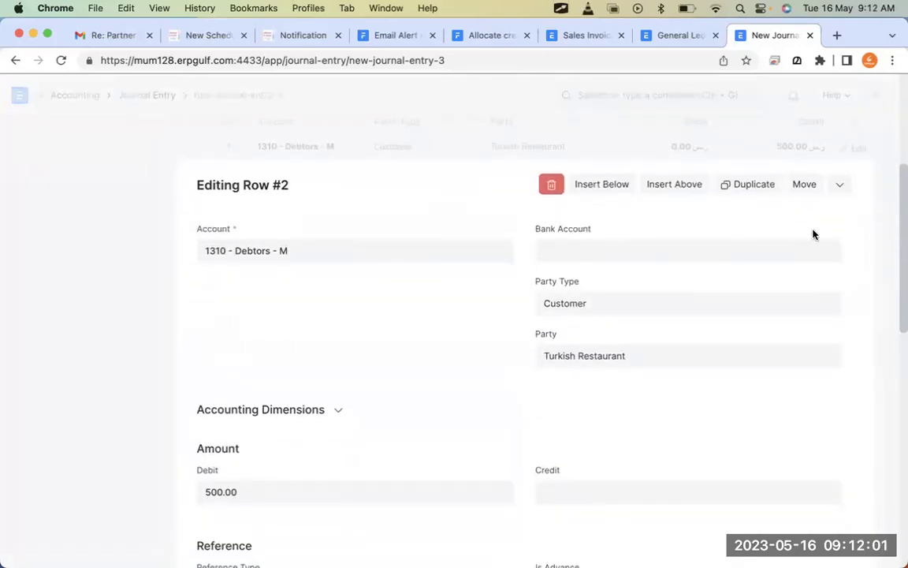
scroll(534, 341, "down", 5)
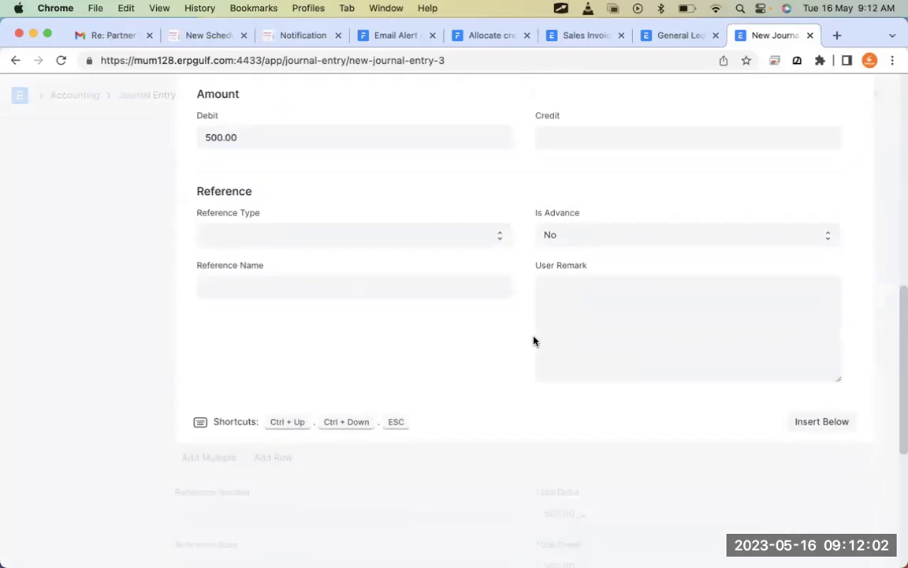
left_click(429, 231)
left_click(428, 257)
left_click(393, 288)
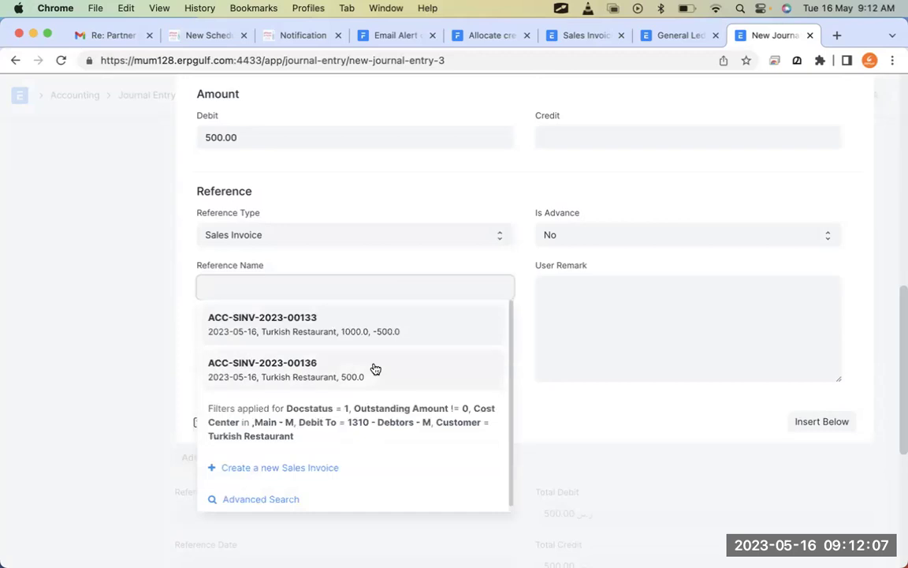
left_click(387, 335)
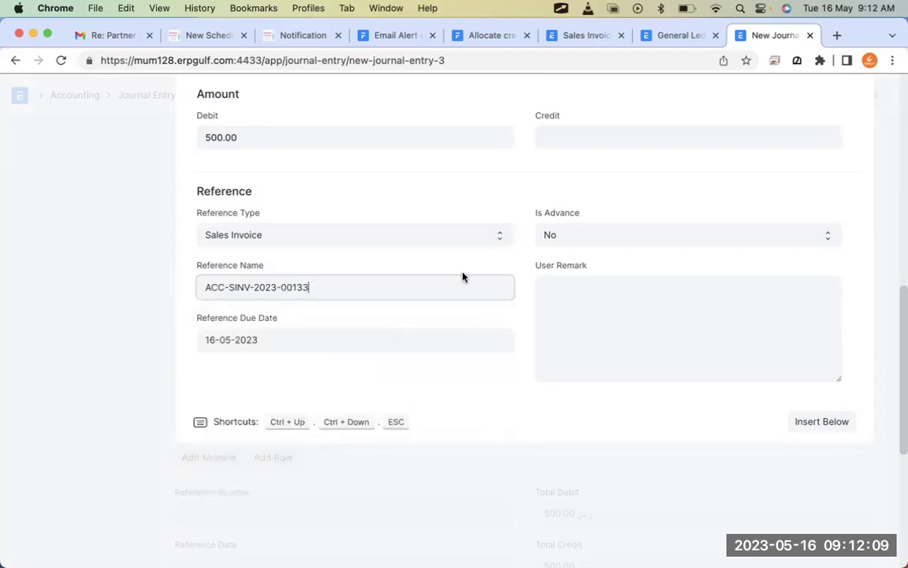
left_click(499, 241)
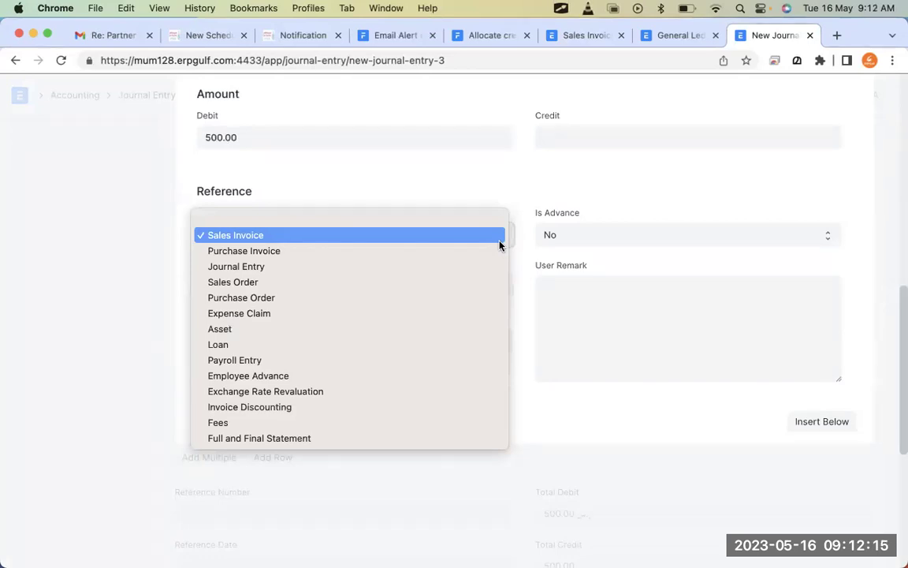
left_click(491, 244)
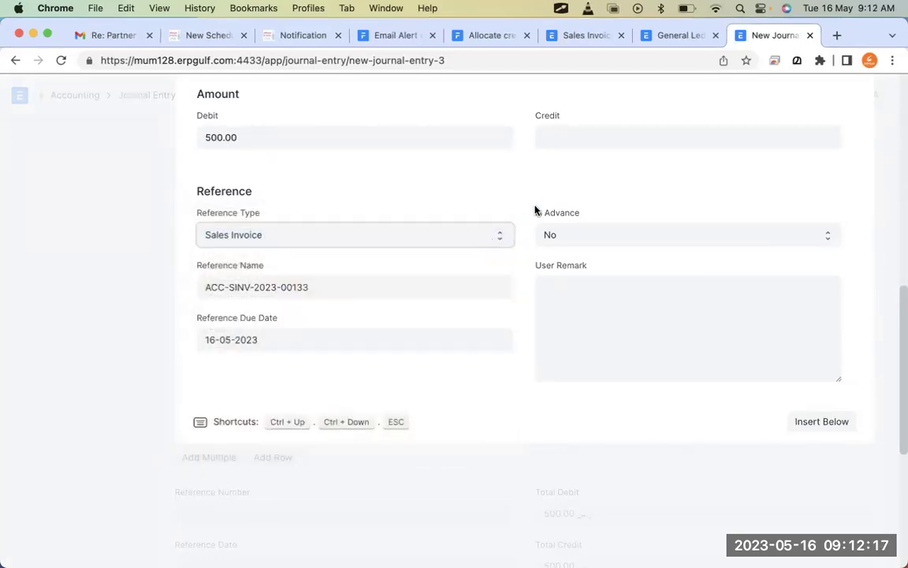
scroll(554, 372, "up", 5)
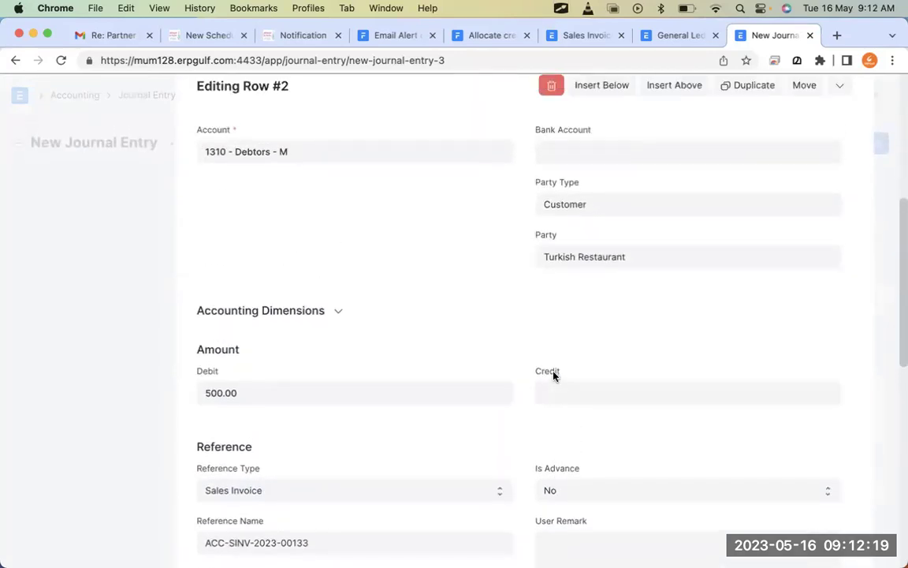
left_click(842, 84)
Save and submit journal entry ACC-JV-2023-00004
scroll(710, 235, "up", 3)
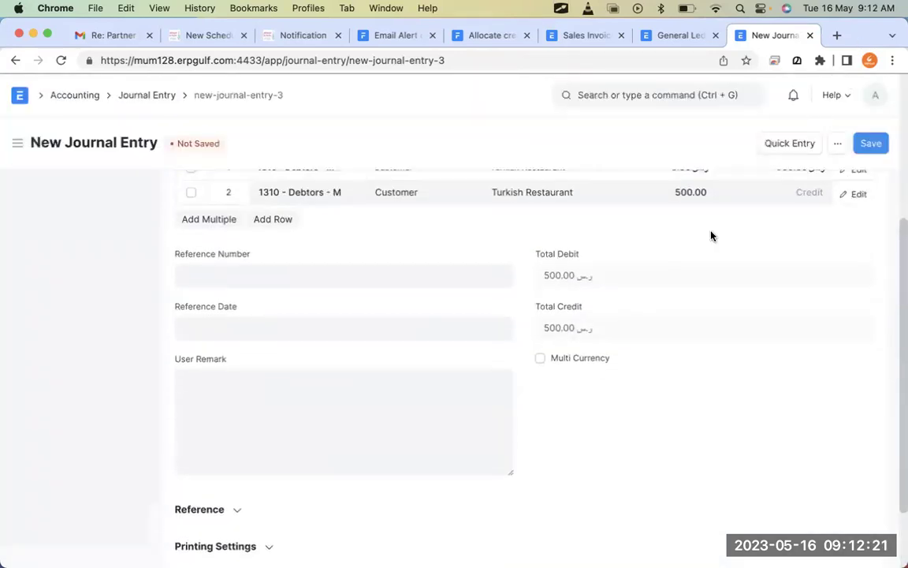
scroll(711, 235, "up", 4)
scroll(712, 235, "up", 1)
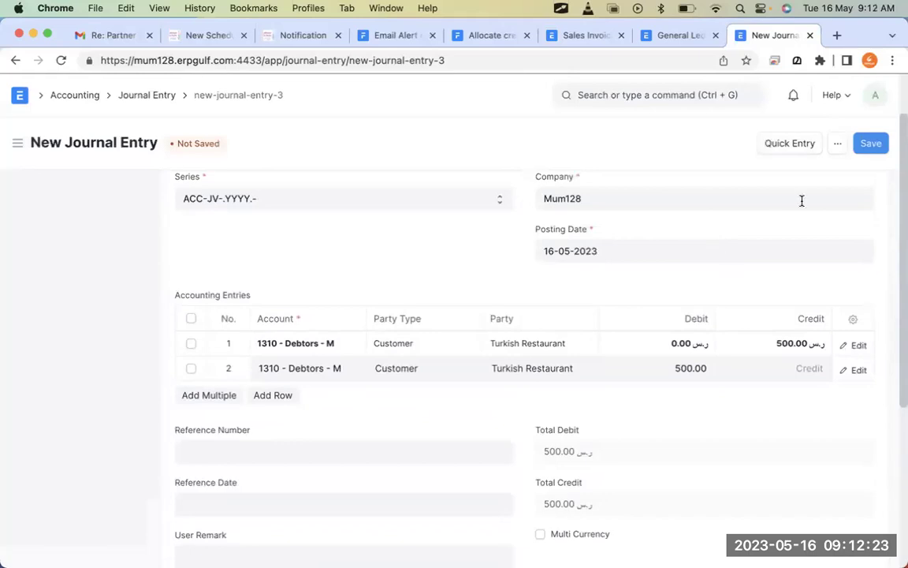
left_click(869, 143)
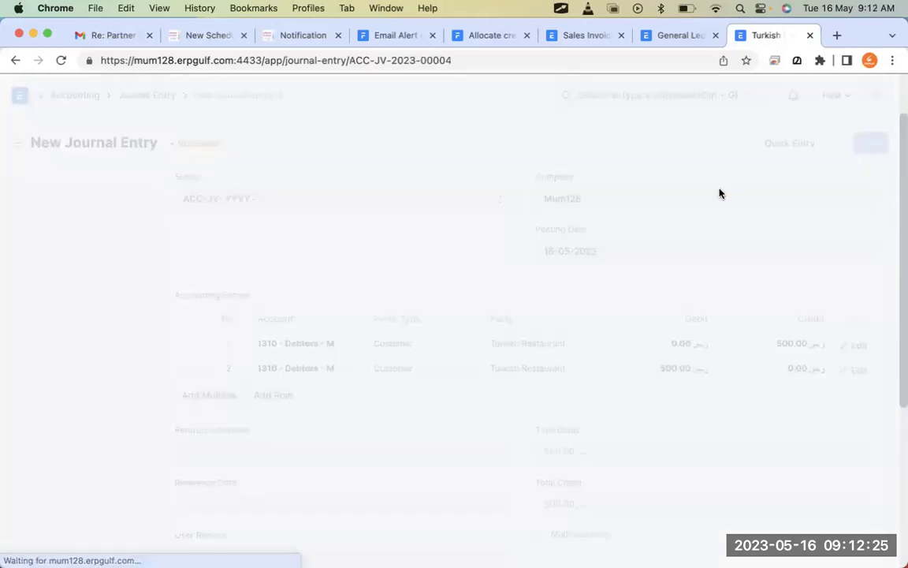
left_click(866, 143)
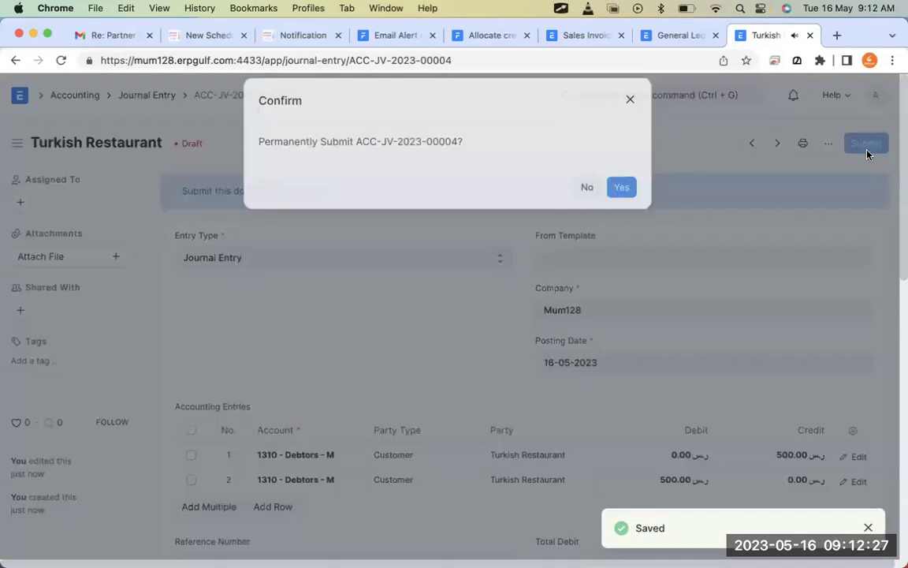
left_click(631, 207)
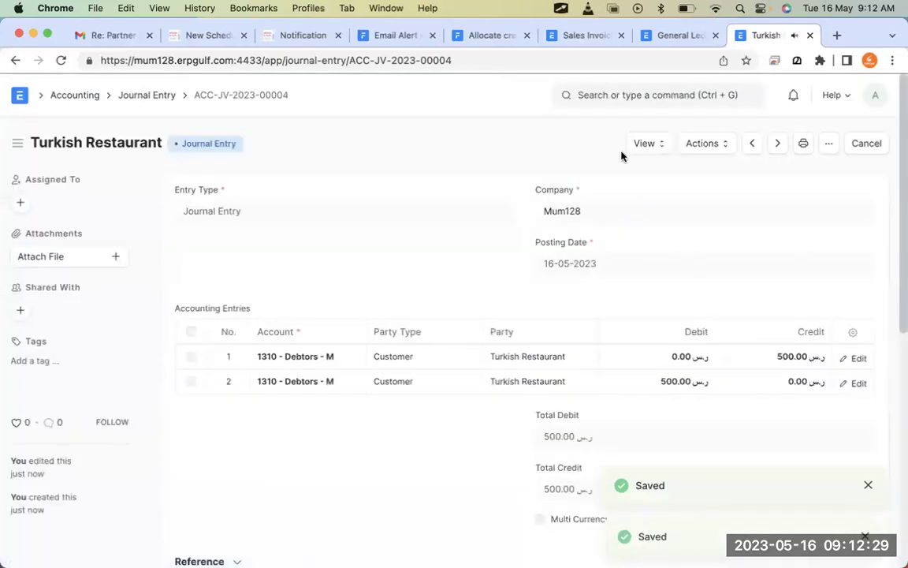
Refresh the Sales Invoice list to confirm ACC-SINV-2023-00136 shows Paid
left_click(593, 36)
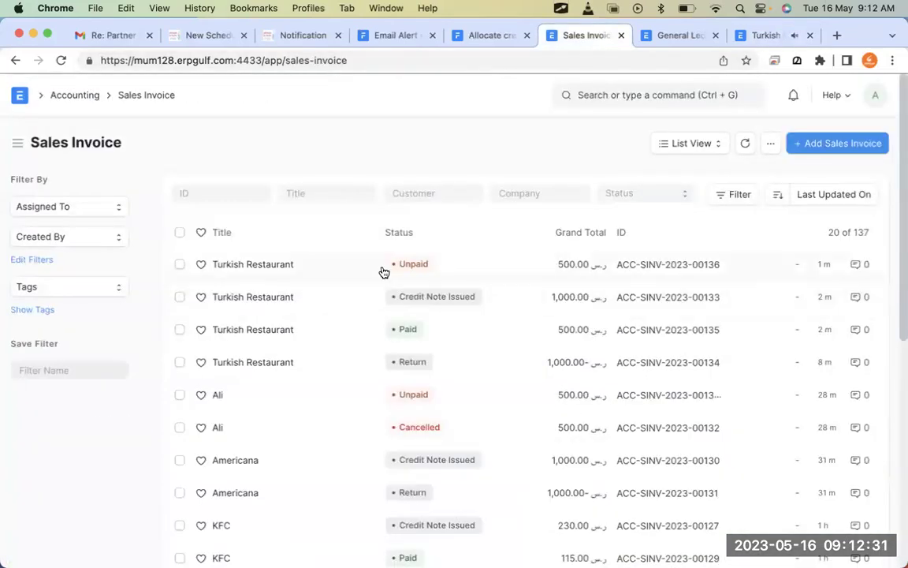
left_click(745, 143)
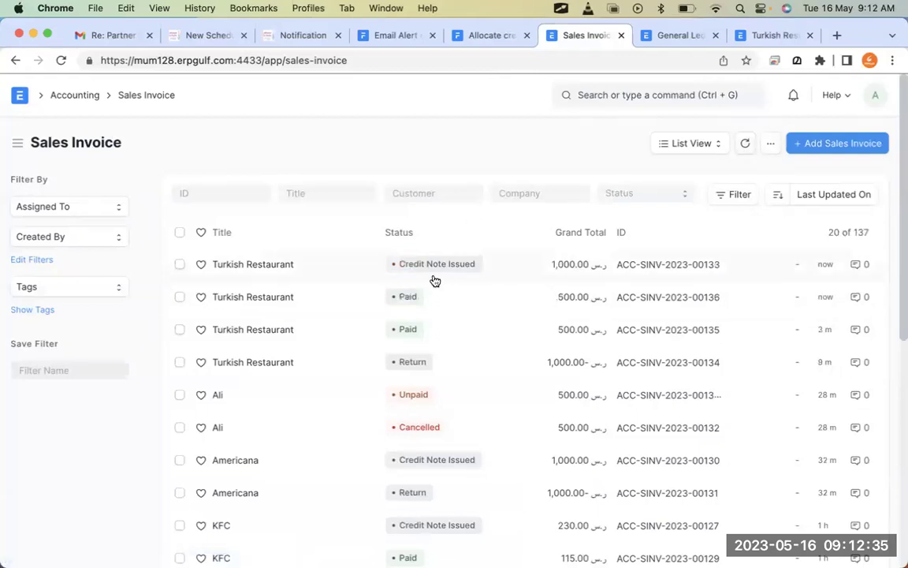
mouse_move(436, 276)
left_mouse_down()
mouse_move(356, 280)
mouse_move(369, 352)
mouse_move(449, 329)
left_mouse_up()
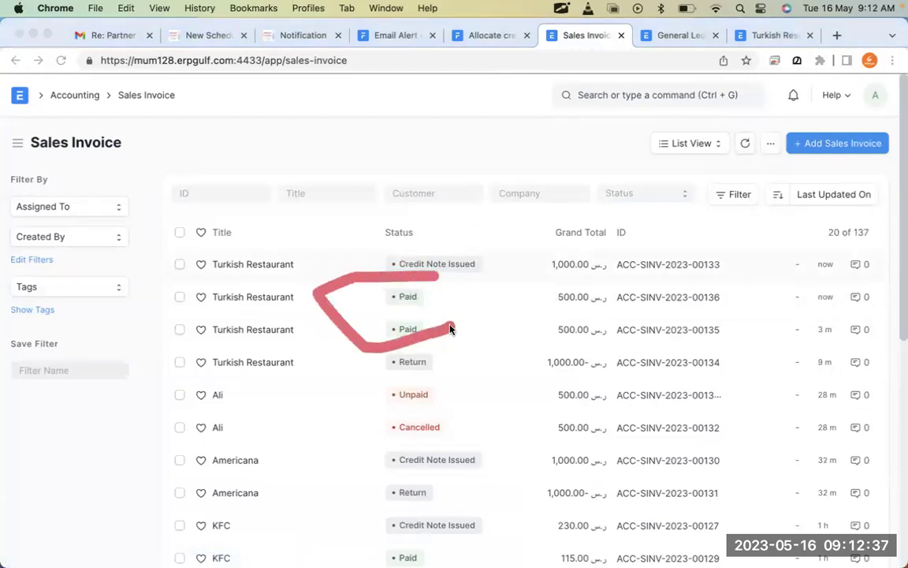